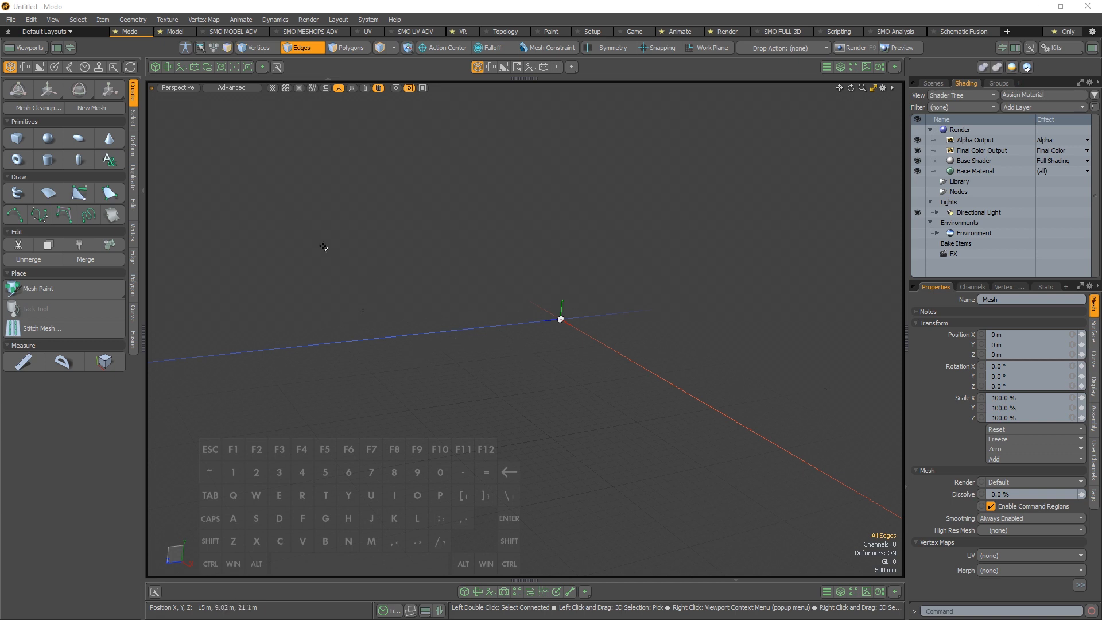
Open the user folder in the file explorer and go into the SMO_GAME_CONTENT folder inside Kits
click(367, 20)
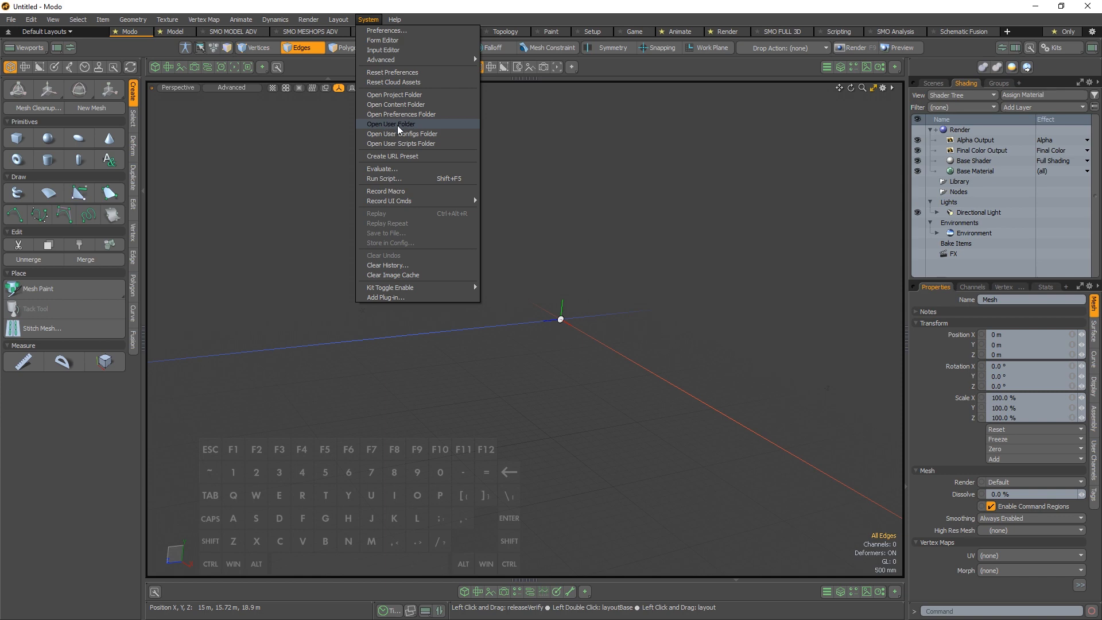
click(419, 125)
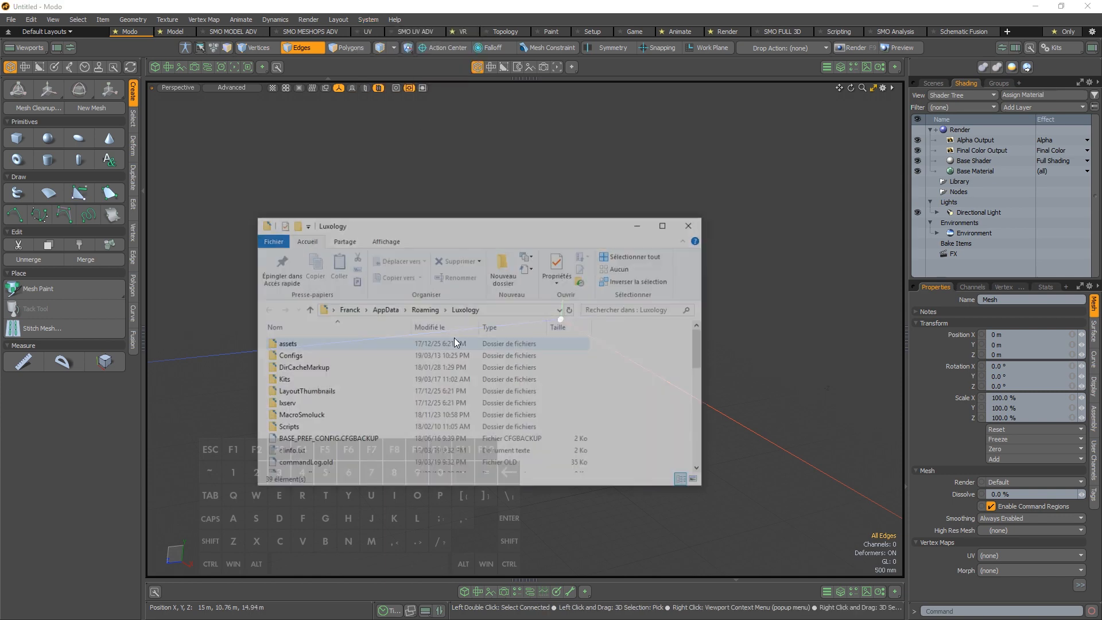
double_click(336, 379)
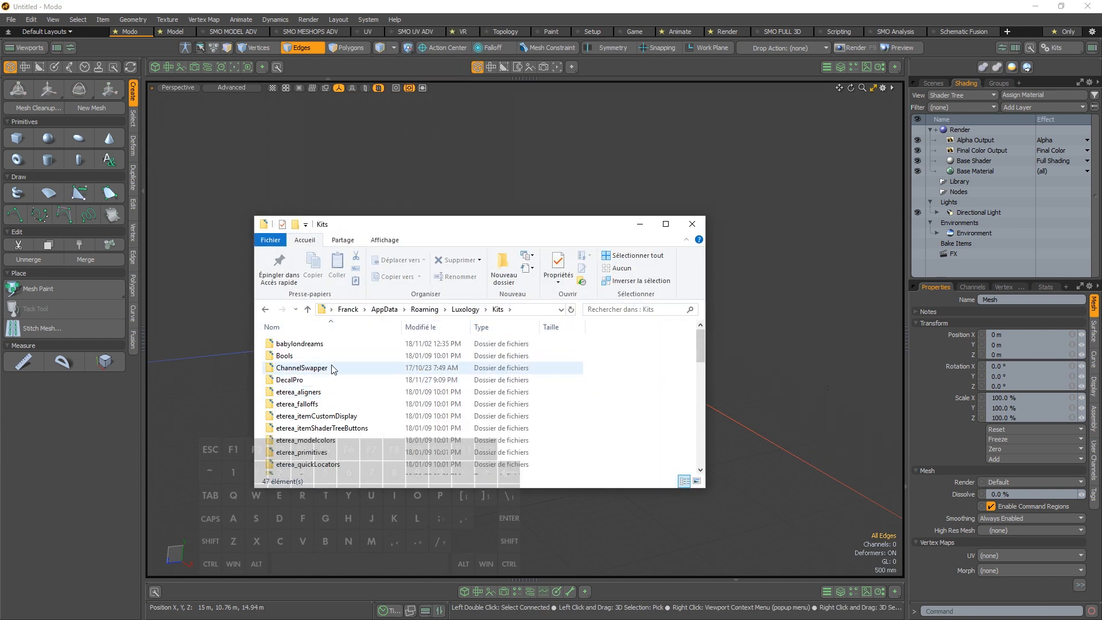
scroll(322, 413, down, 5)
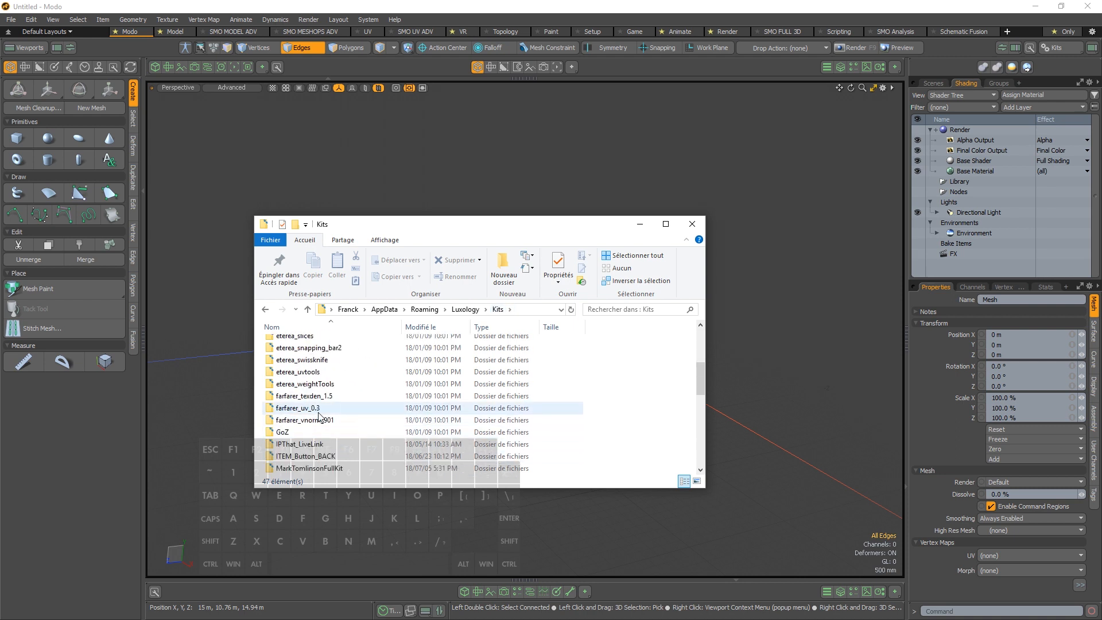
scroll(321, 416, down, 5)
click(336, 384)
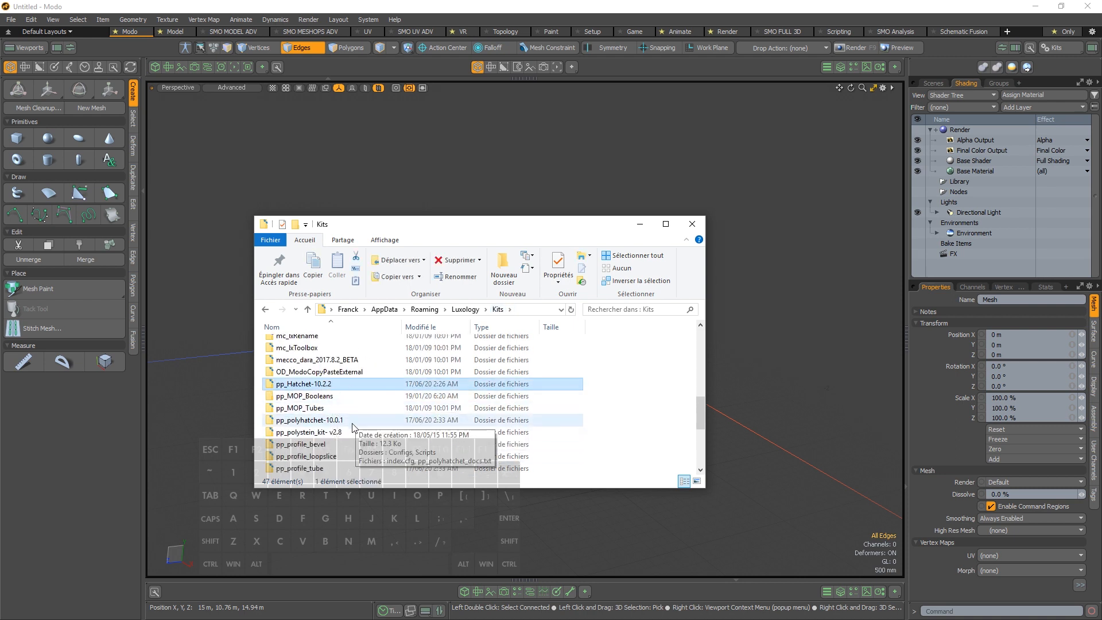
scroll(352, 426, down, 2)
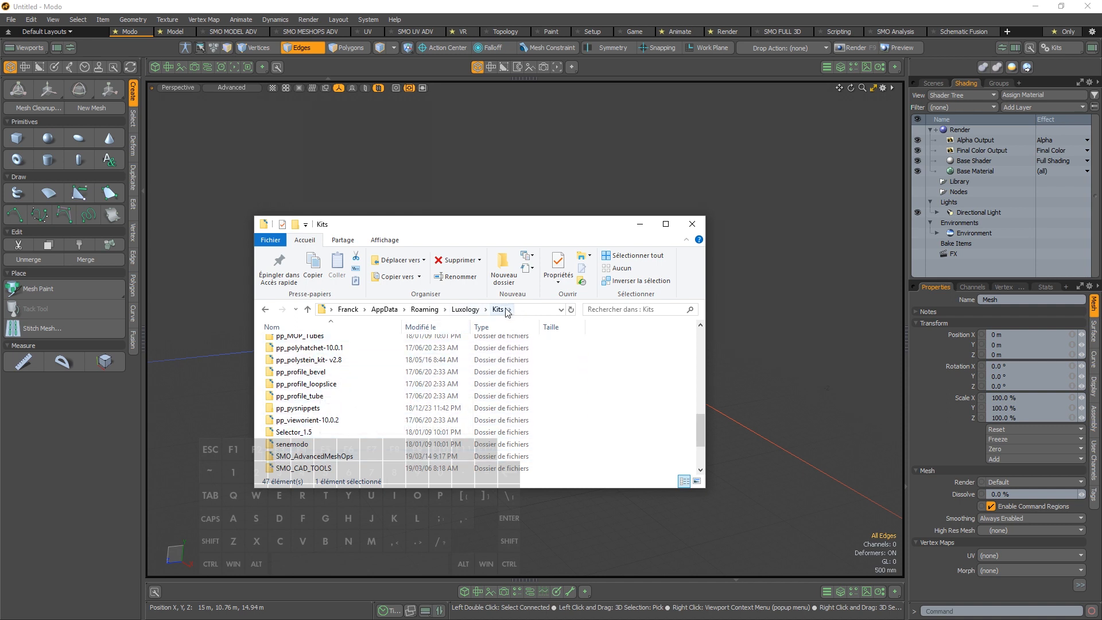
click(313, 469)
scroll(372, 425, down, 2)
click(306, 408)
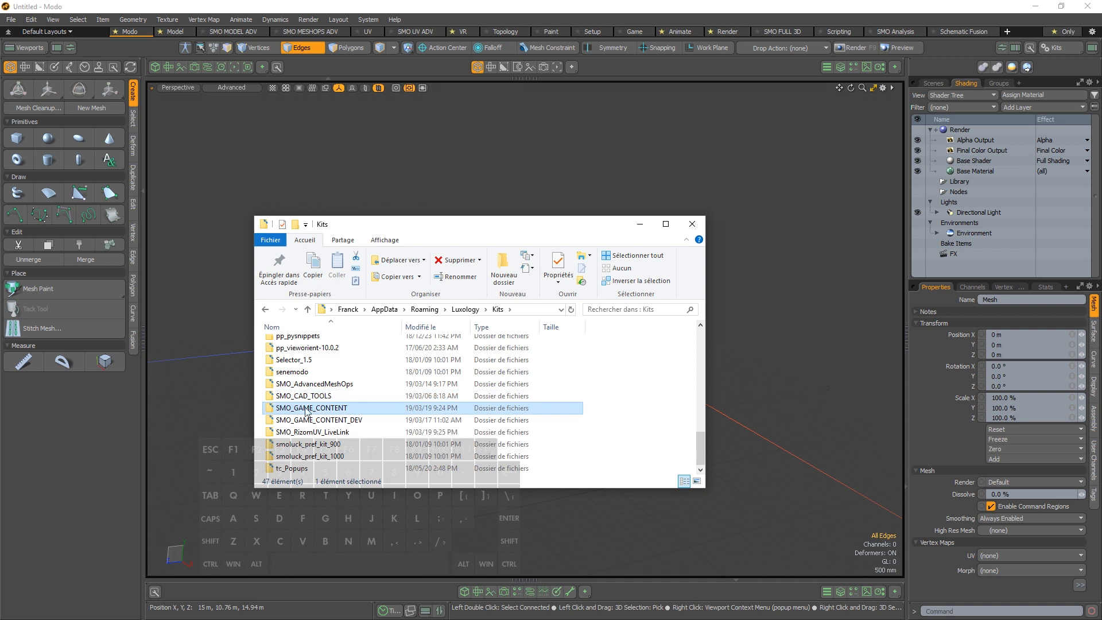
double_click(330, 408)
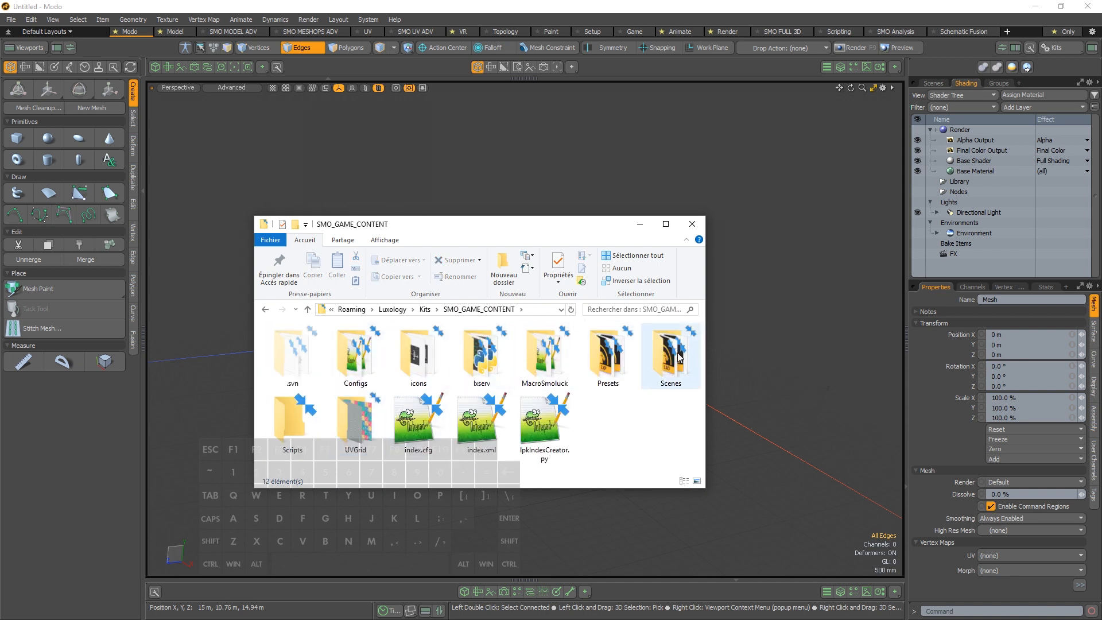
Open the Scenes folder of the kit and go into its SampleScene subfolder
click(673, 376)
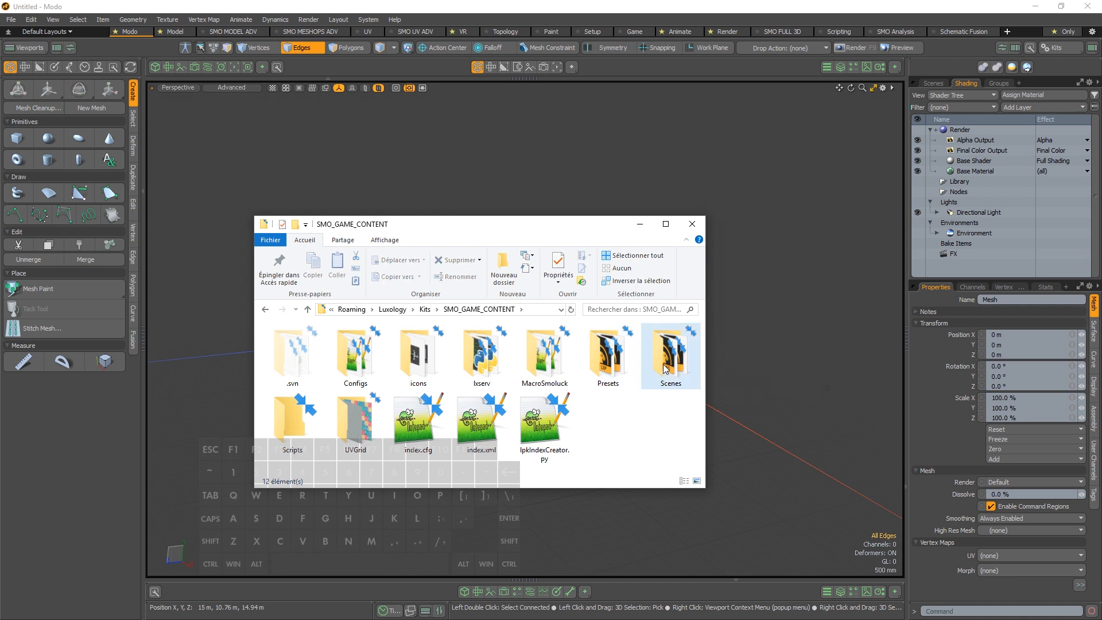
double_click(676, 365)
click(324, 345)
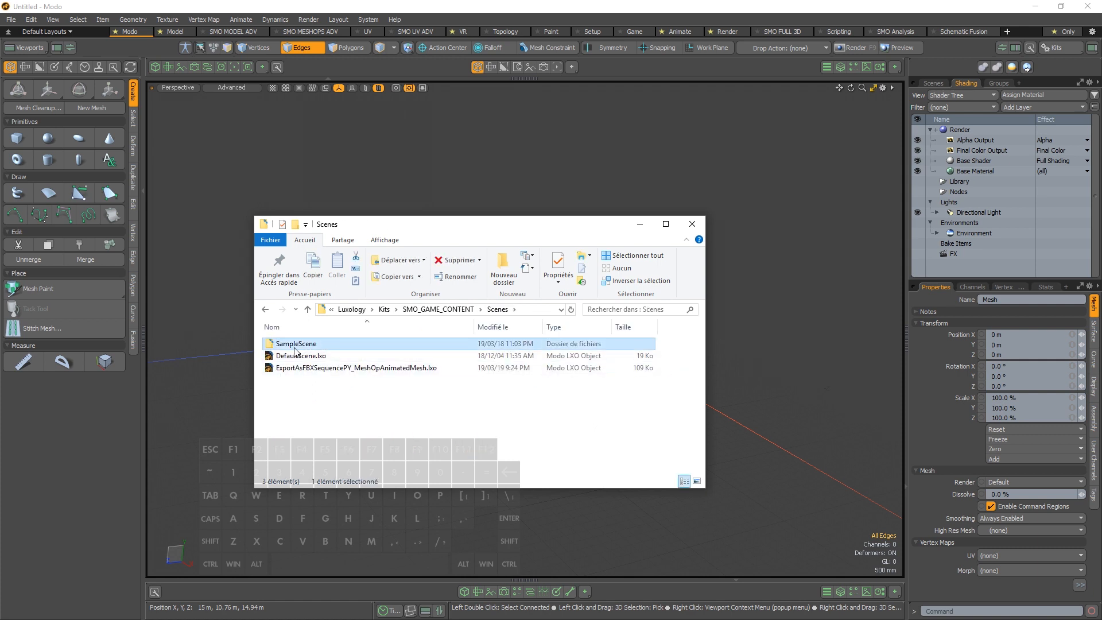
click(316, 357)
click(316, 368)
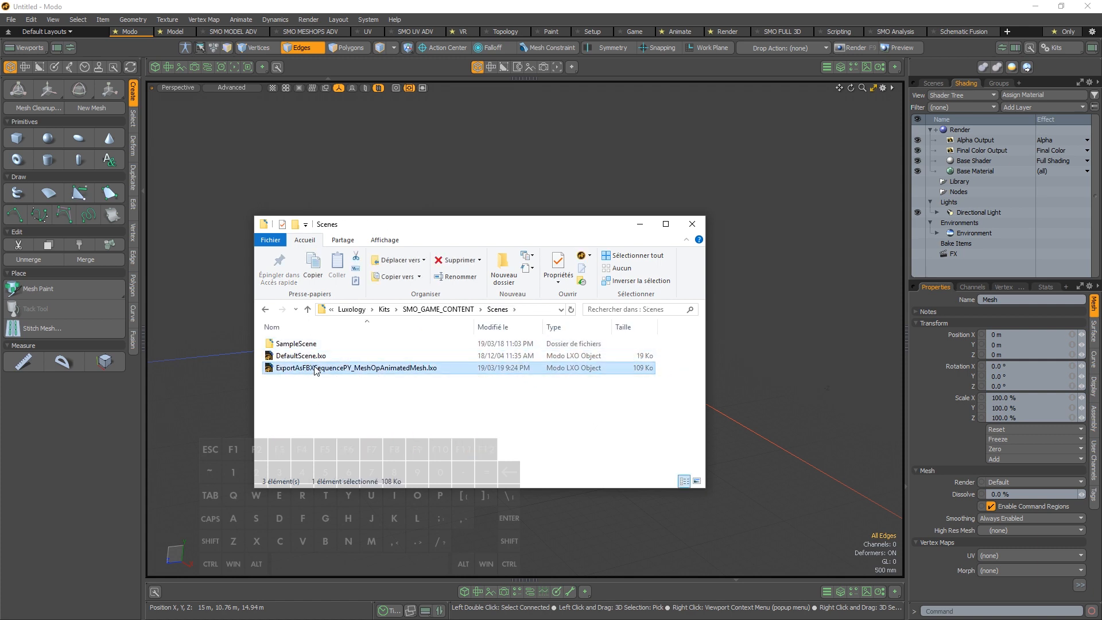
click(321, 359)
click(325, 371)
click(327, 360)
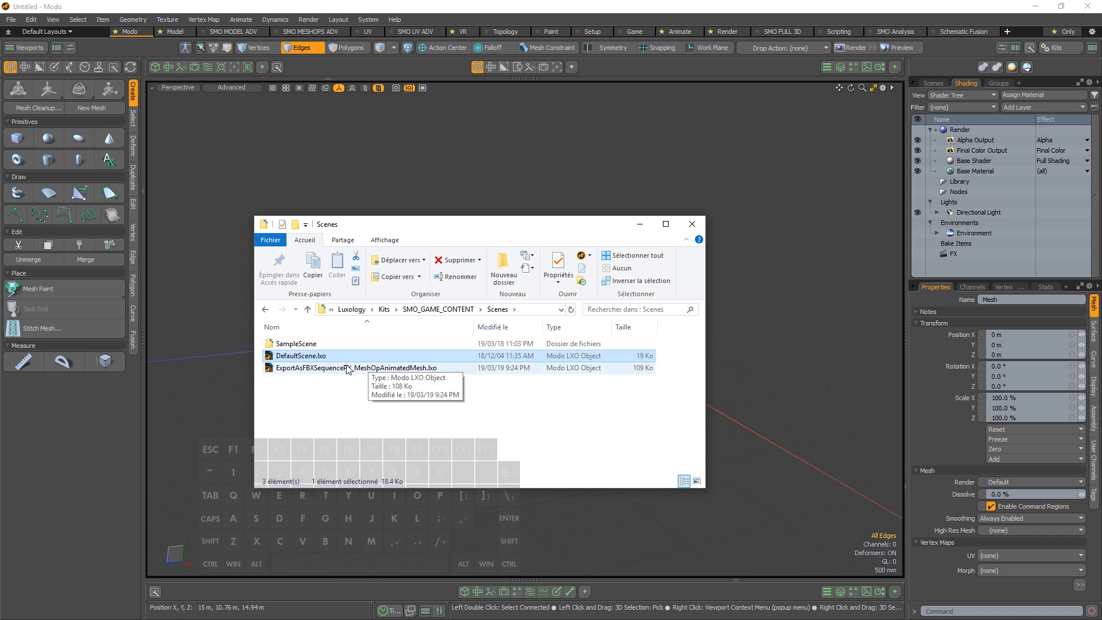
click(329, 345)
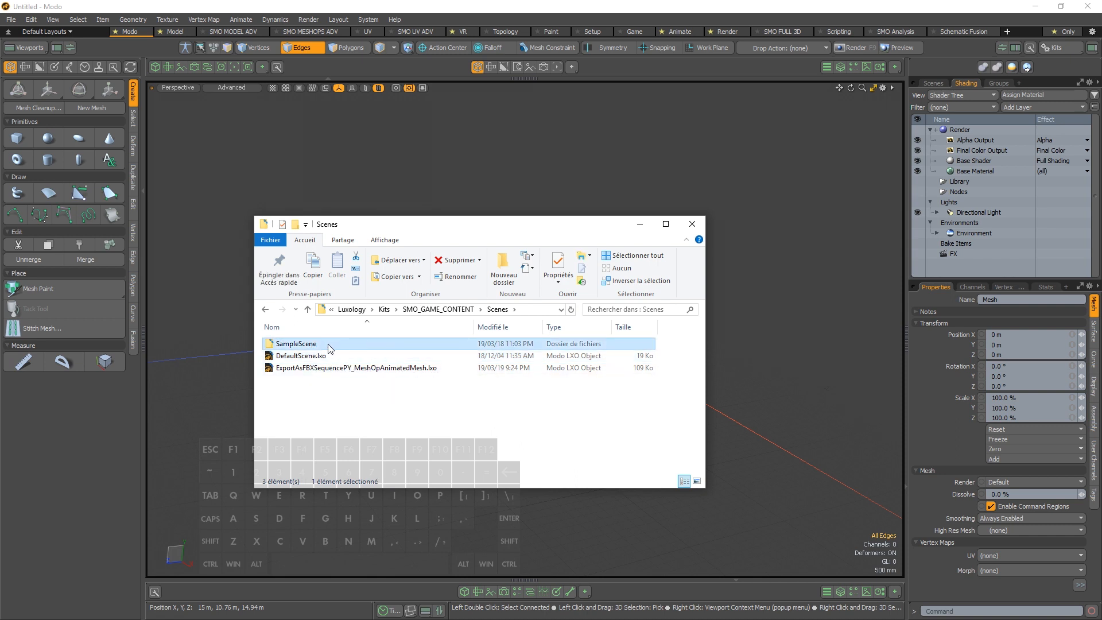
double_click(319, 346)
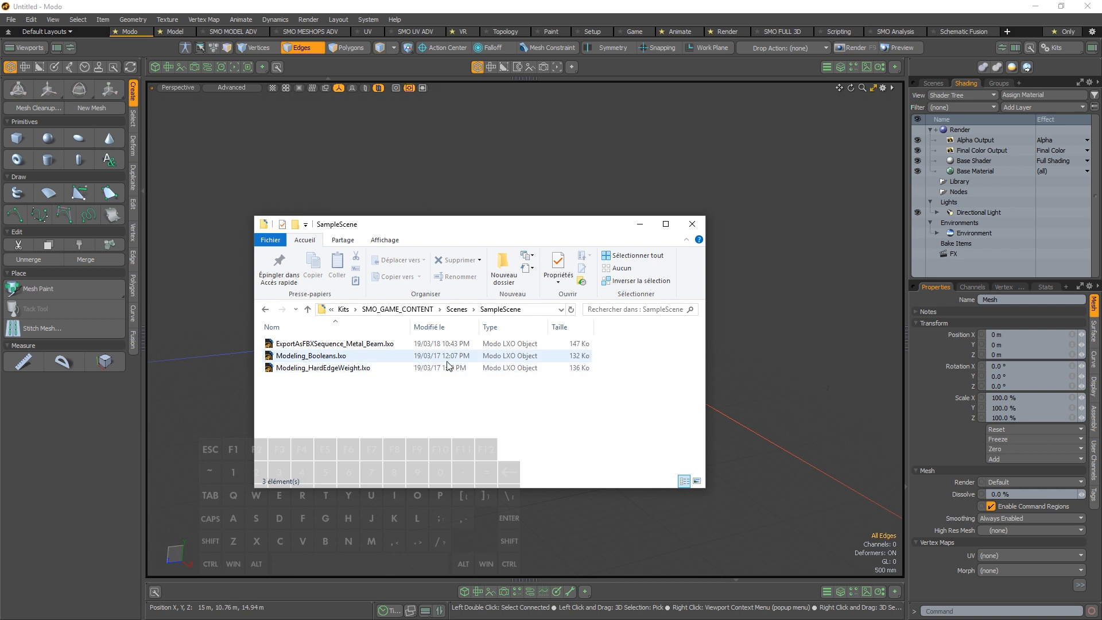
Load the sample scene ExportAsFBXSequence_Metal_Beam.lxo and frame its metal beam model in the viewport
click(361, 367)
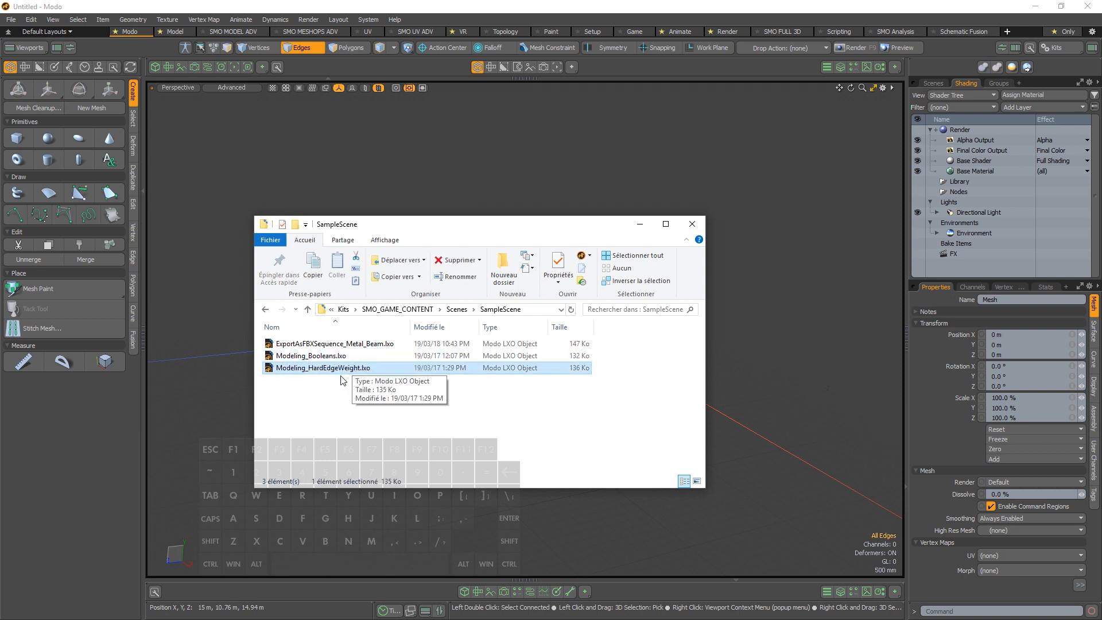
click(345, 346)
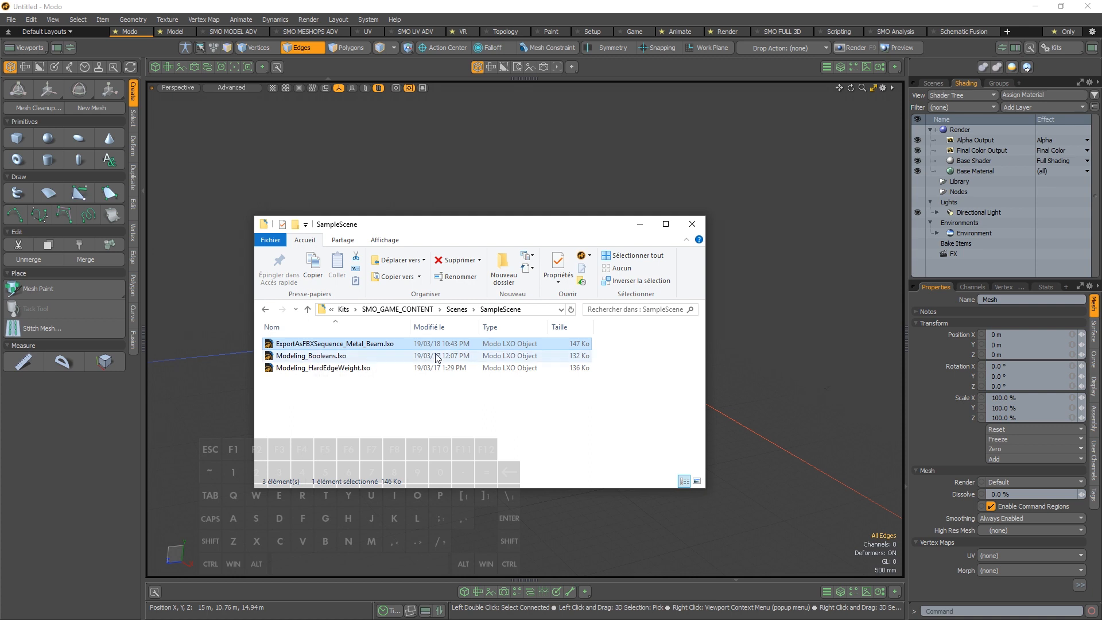
double_click(381, 344)
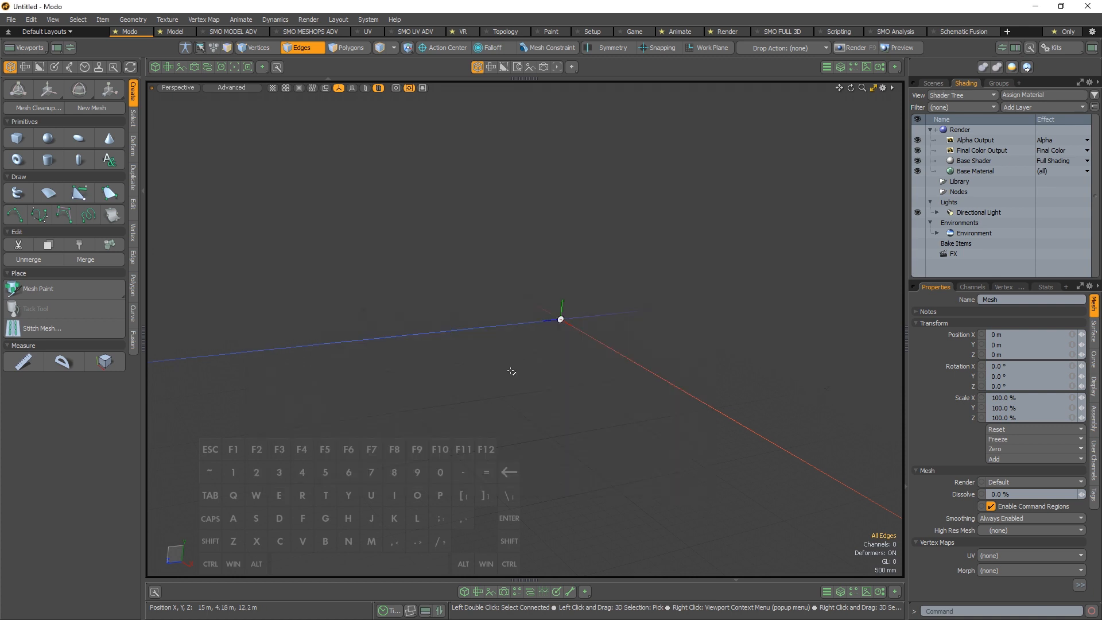
key(a)
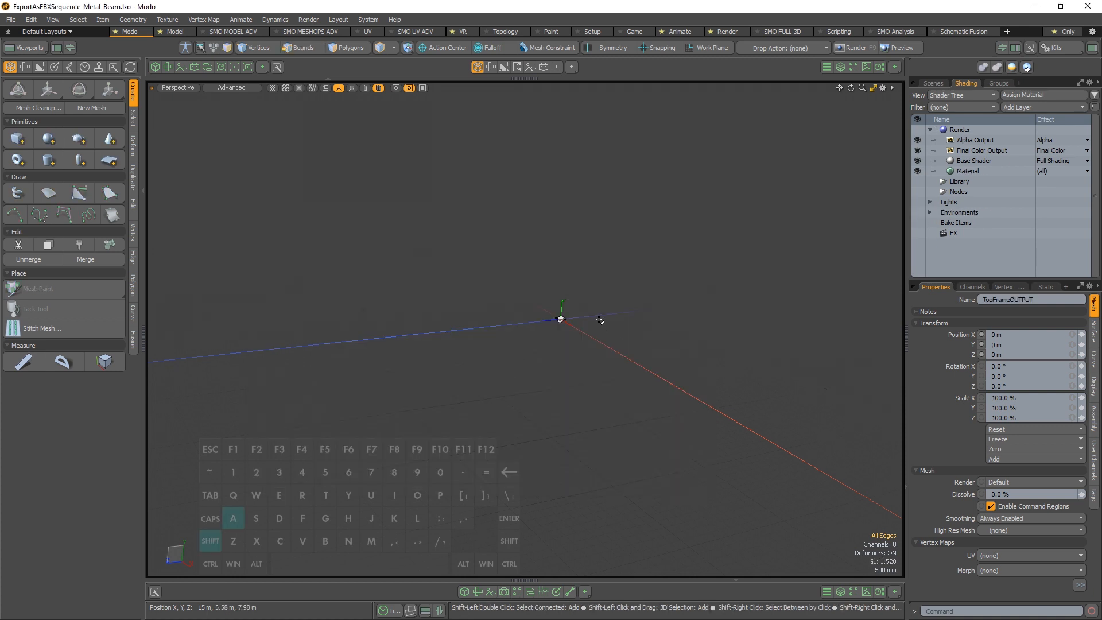
alt+drag(608, 321, 689, 304)
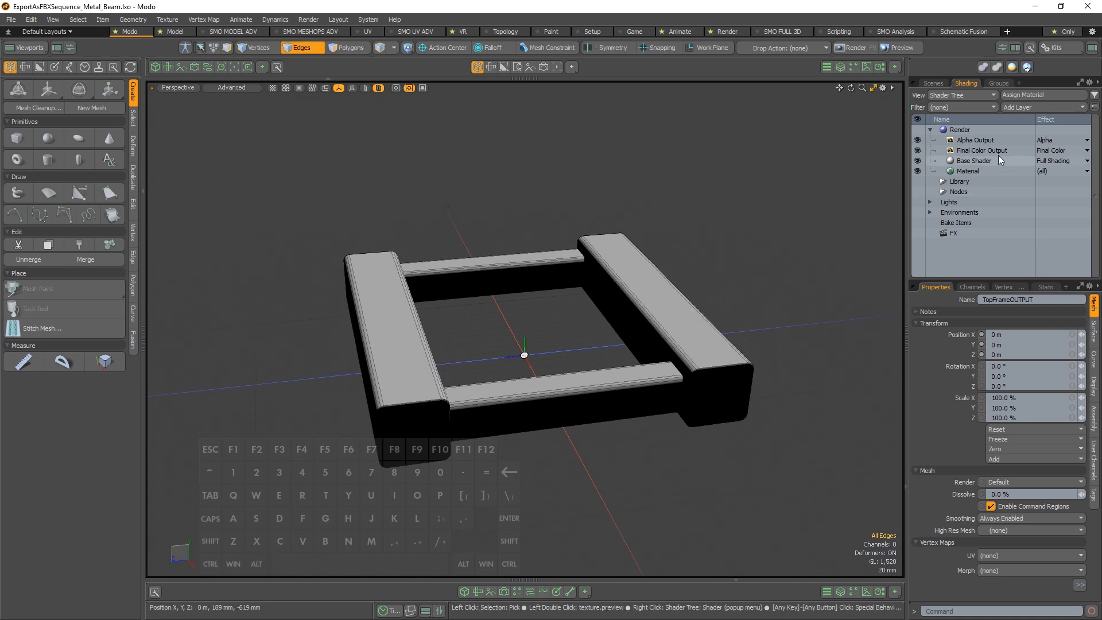
Select the Directional Light in the scene's item list and set its X rotation to about 228.2°
click(940, 83)
click(1003, 169)
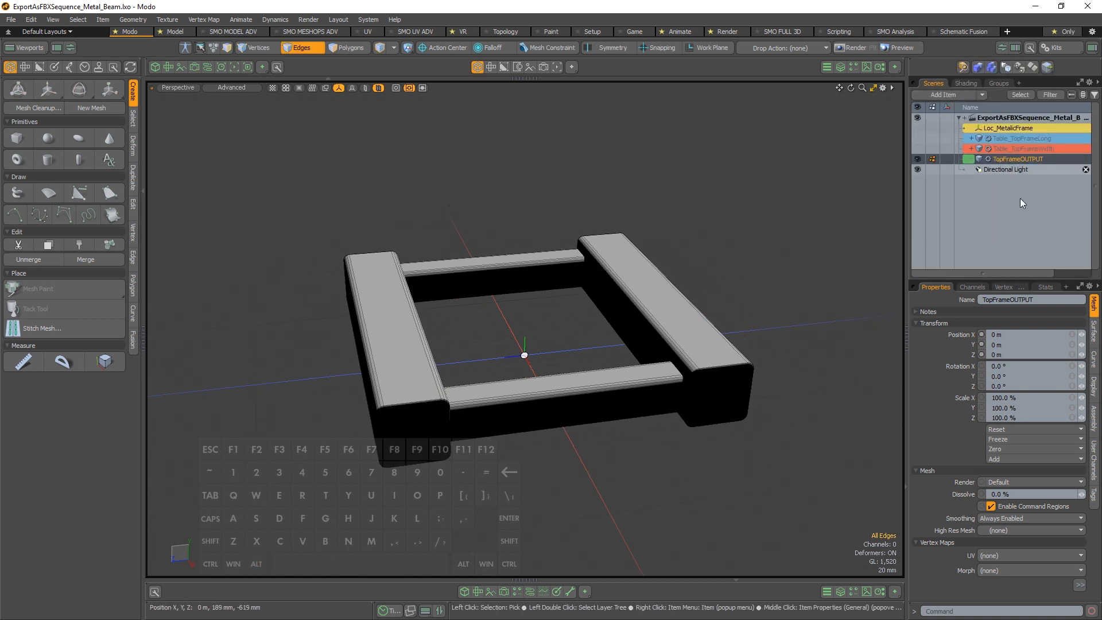
click(1074, 376)
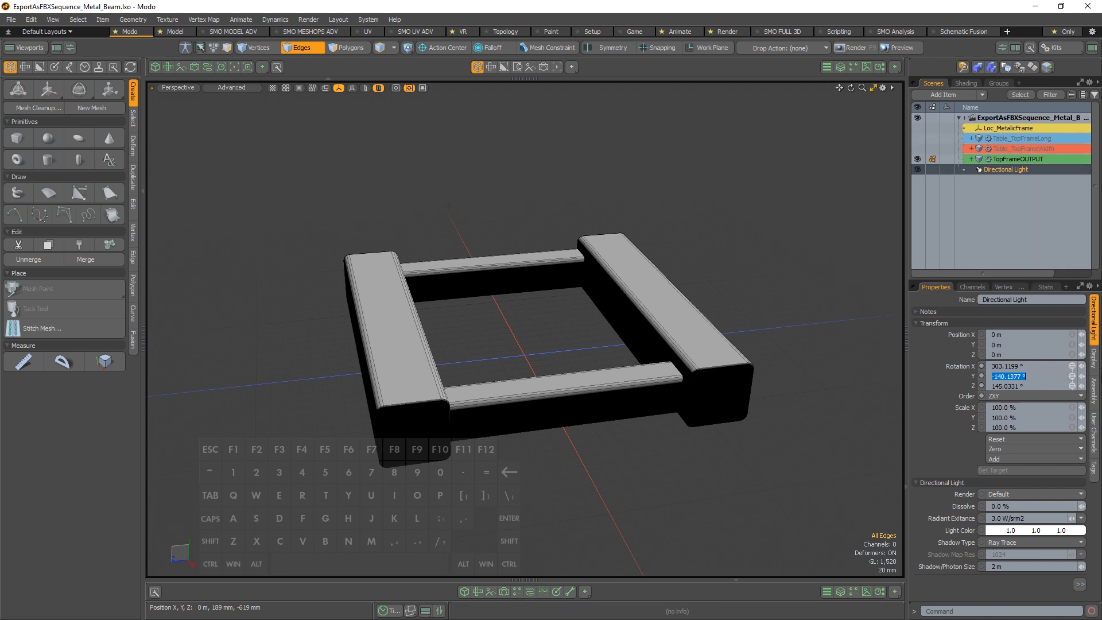
click(1073, 367)
drag(1081, 368, 1037, 367)
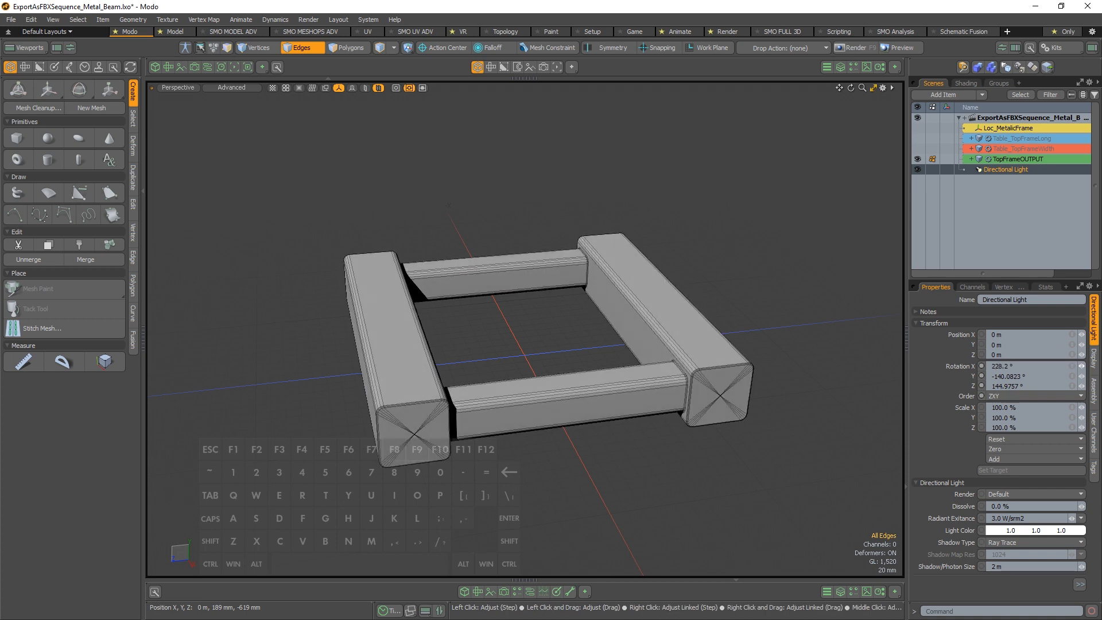
Switch to item selection and select the TopFrameOUTPUT mesh in the viewport
alt+drag(517, 355, 583, 359)
key(space)
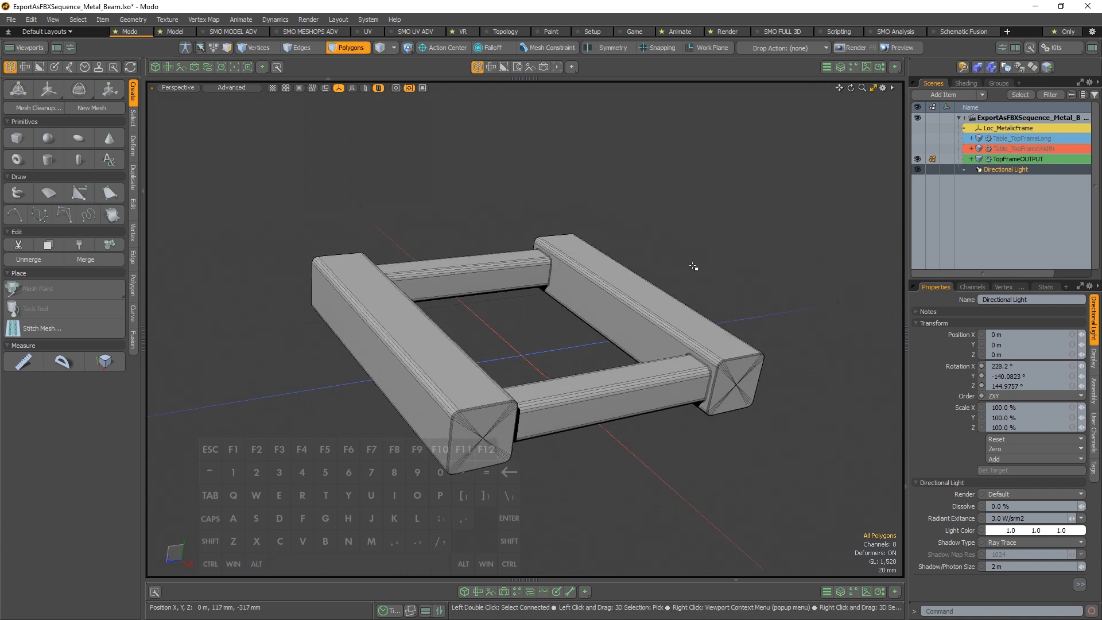
key(space)
click(653, 313)
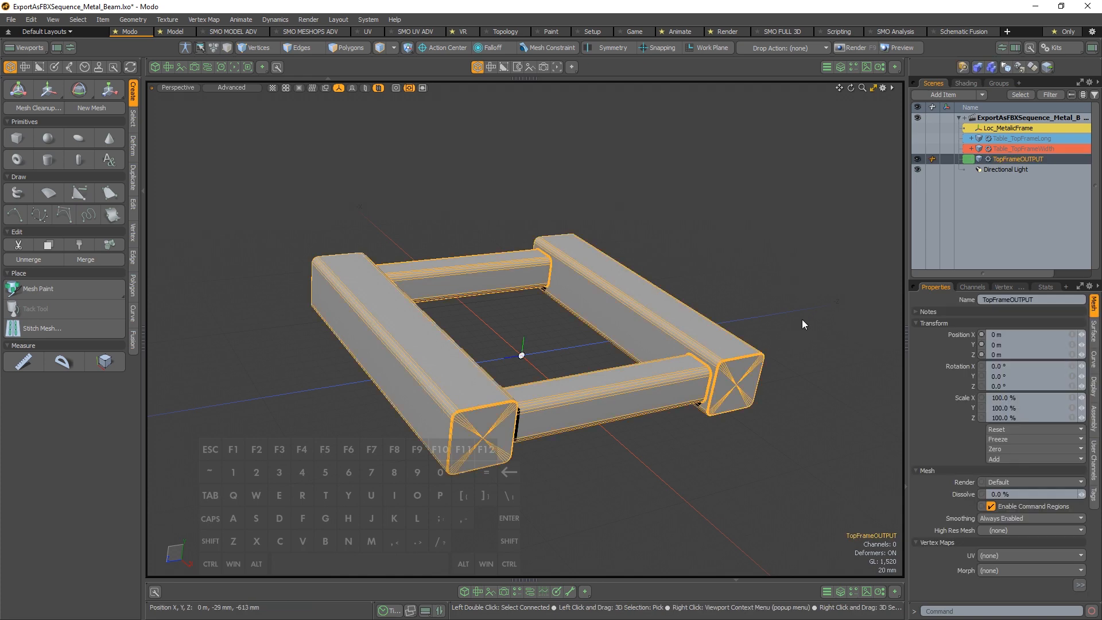
Show the schematic below the 3D view and bring up the MeshOps & Mesh Fusion palette as a pinned window
click(530, 591)
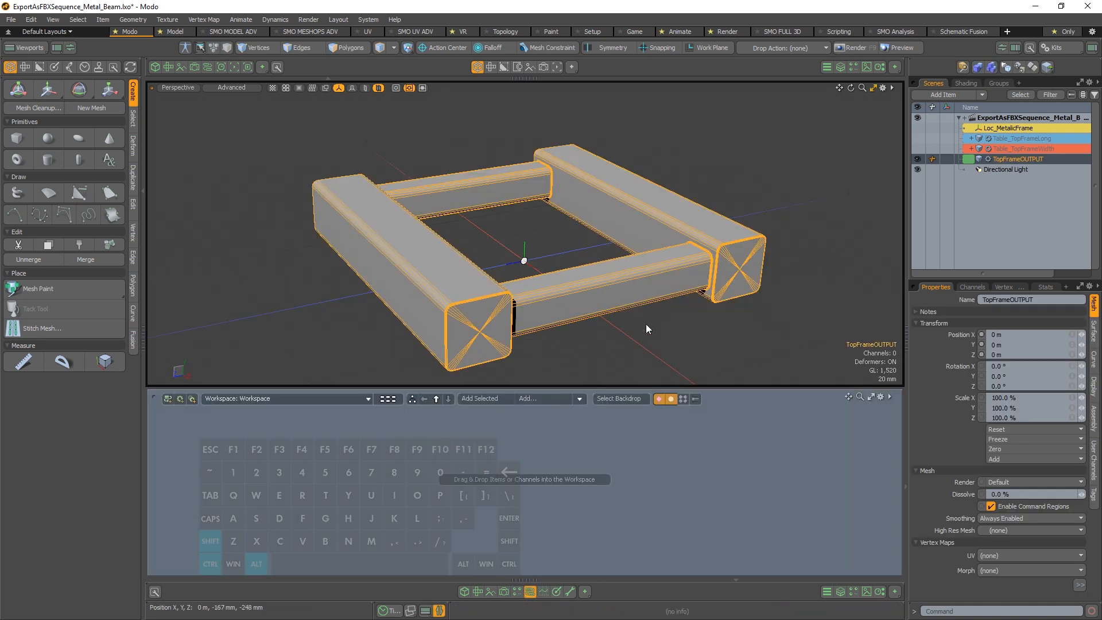
key(ctrl+alt+shift+s)
click(573, 325)
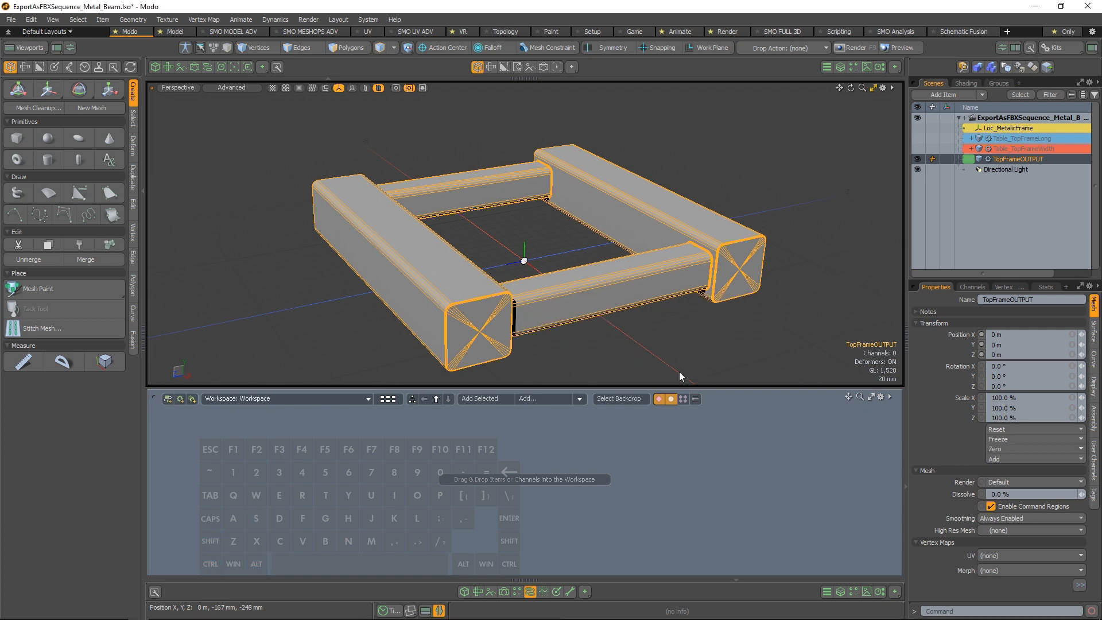
drag(703, 25, 265, 9)
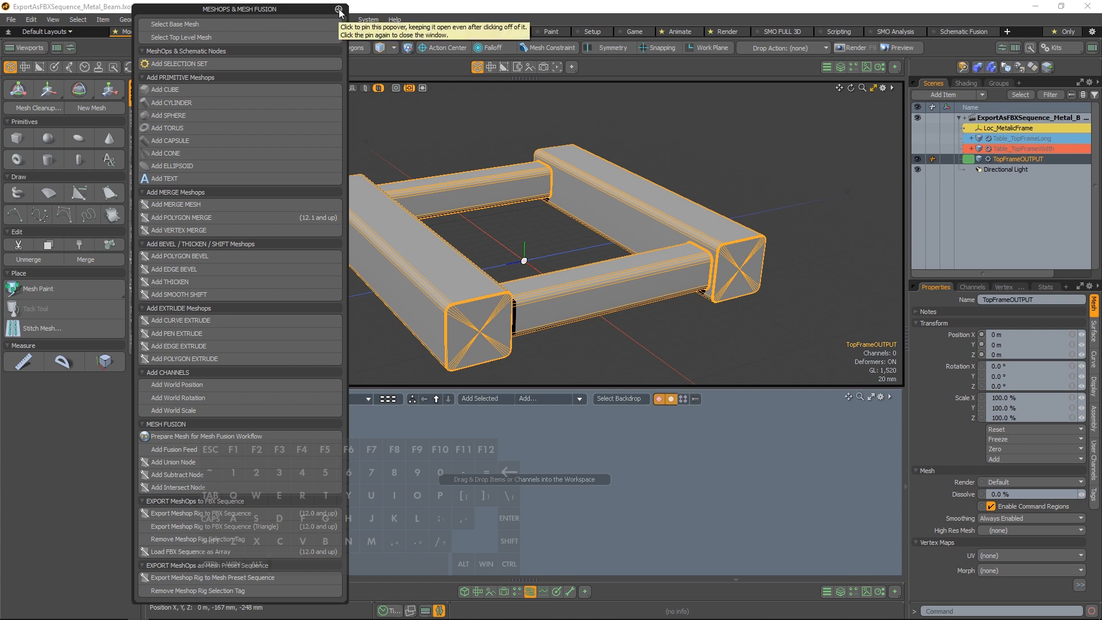
drag(310, 10, 1052, 23)
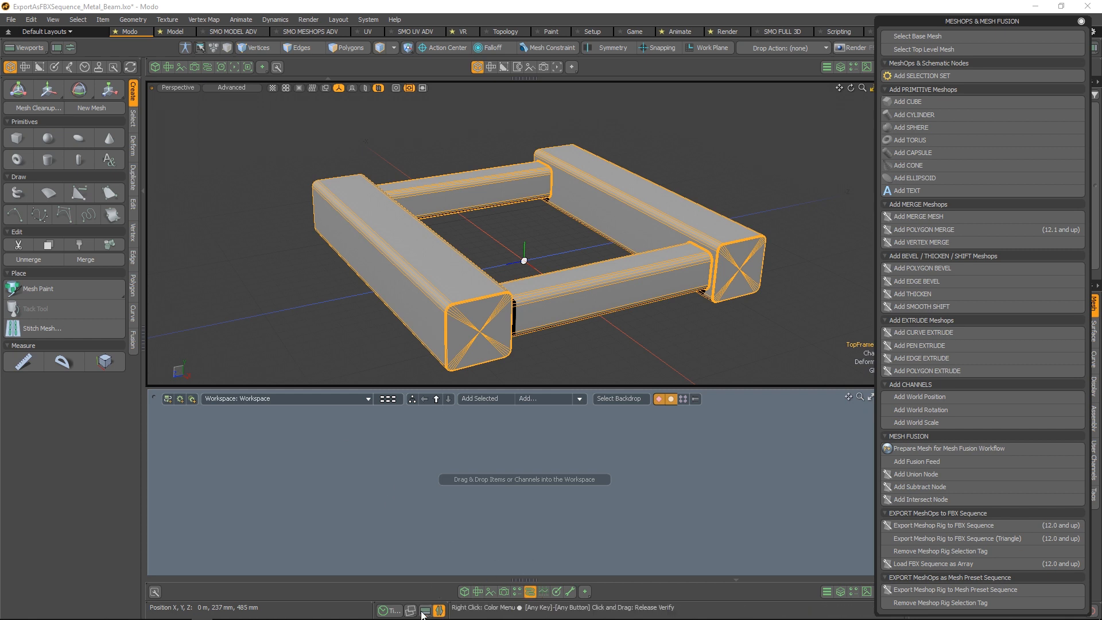
Show the timeline and move the MeshOps & Mesh Fusion palette clear of the item list and properties
click(389, 610)
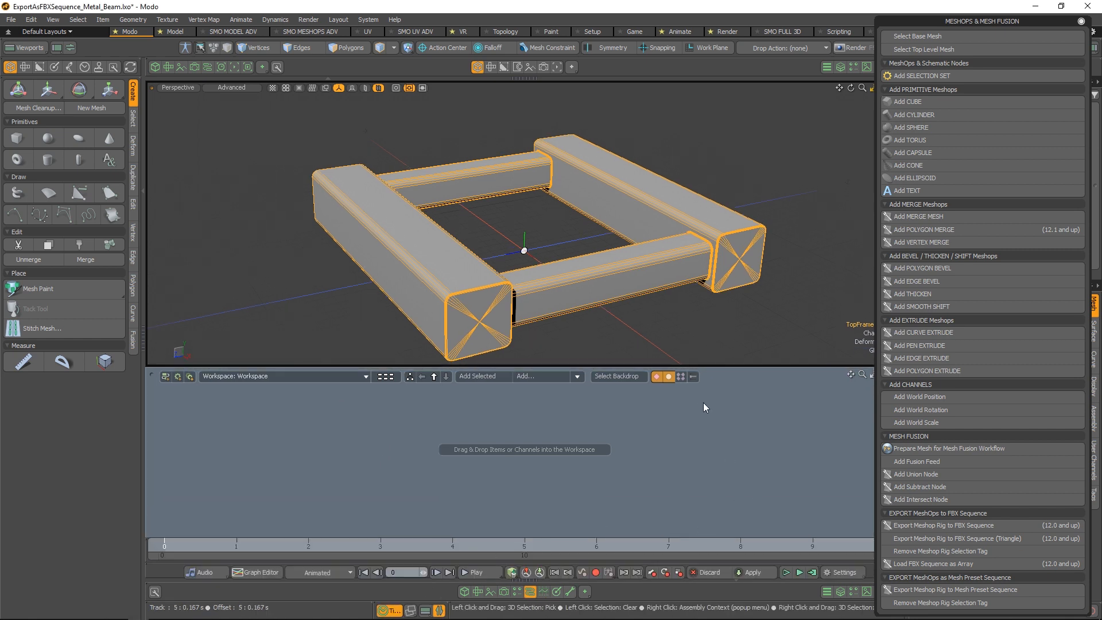
drag(988, 22, 797, 31)
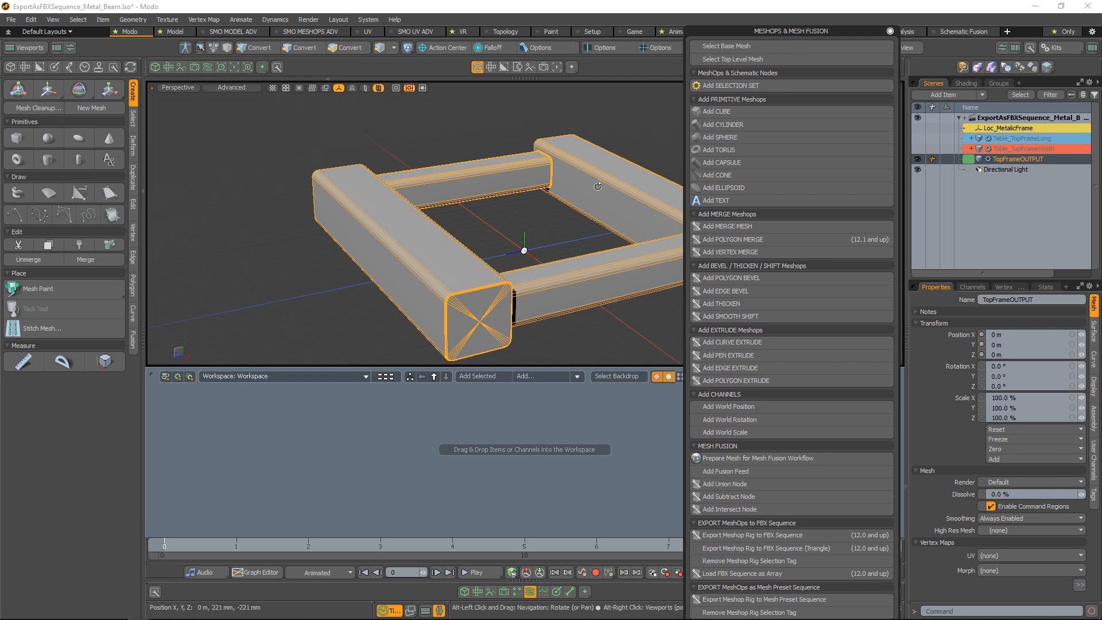
alt+shift+drag(597, 187, 479, 178)
scroll(479, 177, down, 1)
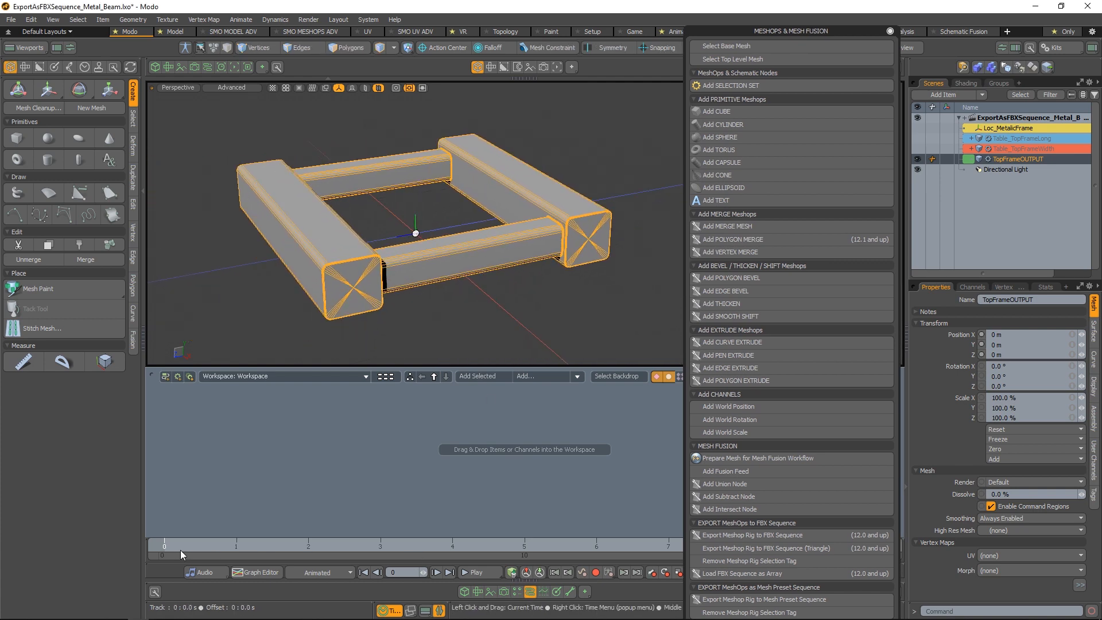
drag(178, 549, 155, 552)
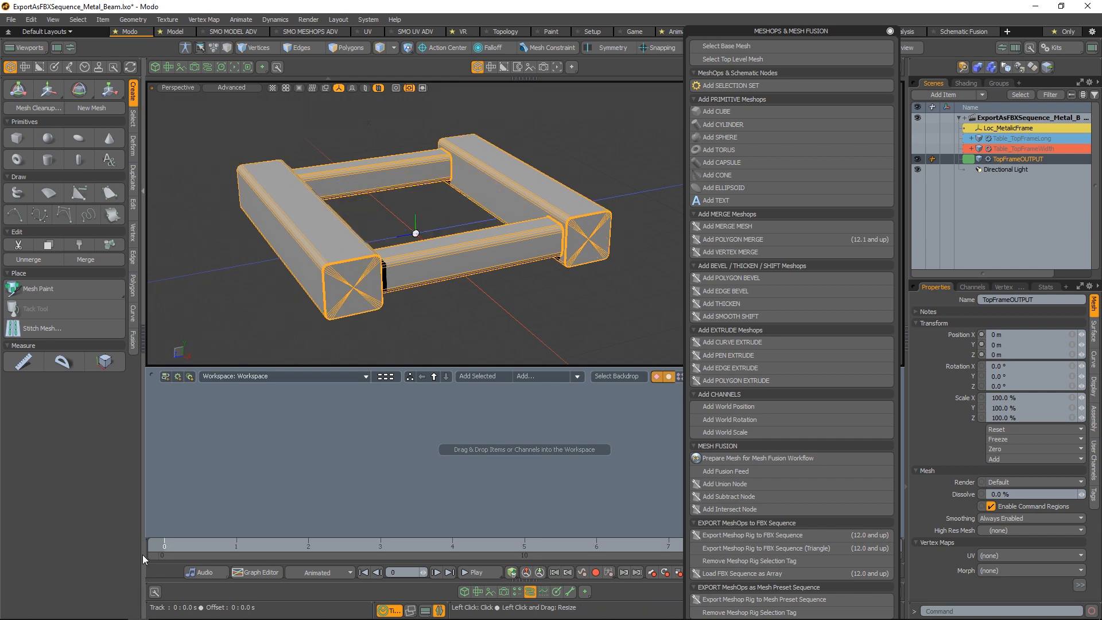
Open the SMO_METAL_BEAM assembly from the schematic overview and examine its colour-coded node graph
click(385, 376)
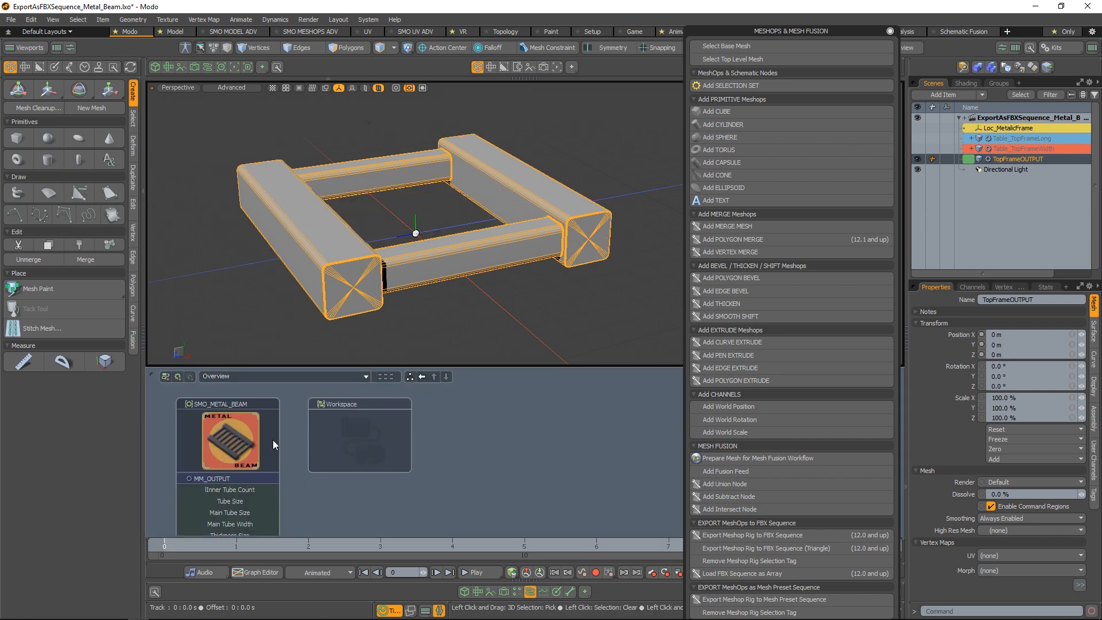
click(273, 421)
click(262, 453)
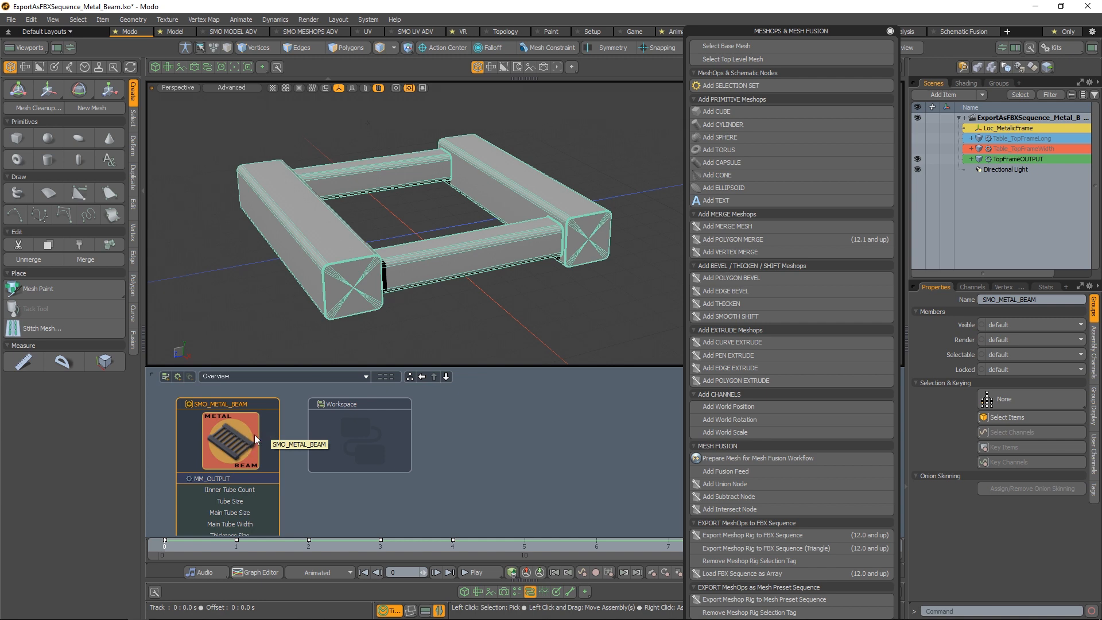
double_click(235, 440)
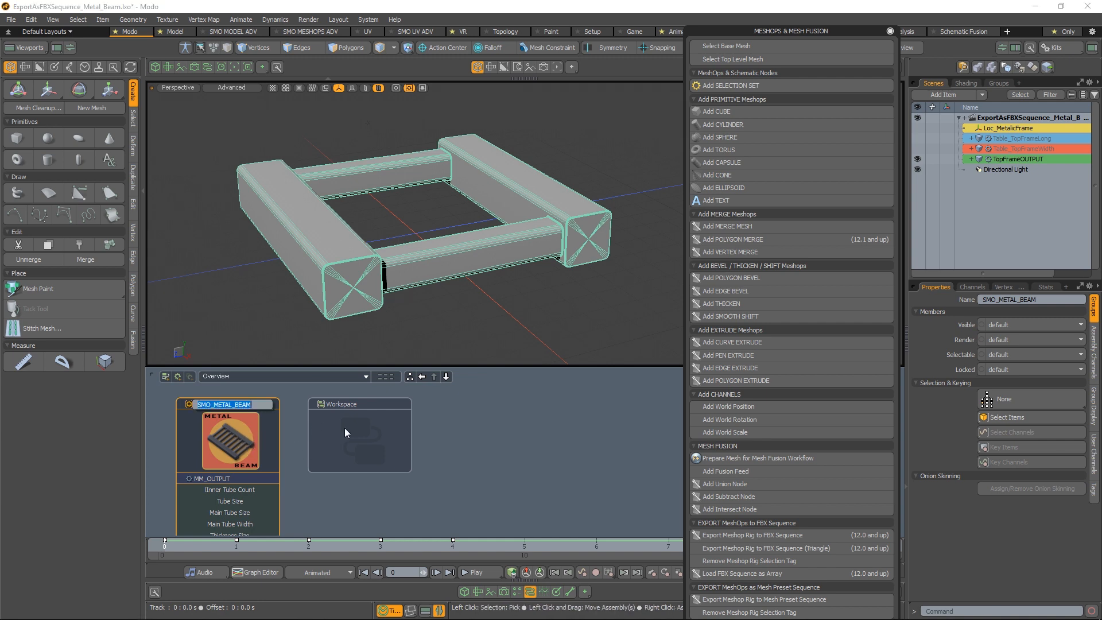
click(250, 455)
double_click(258, 451)
click(293, 442)
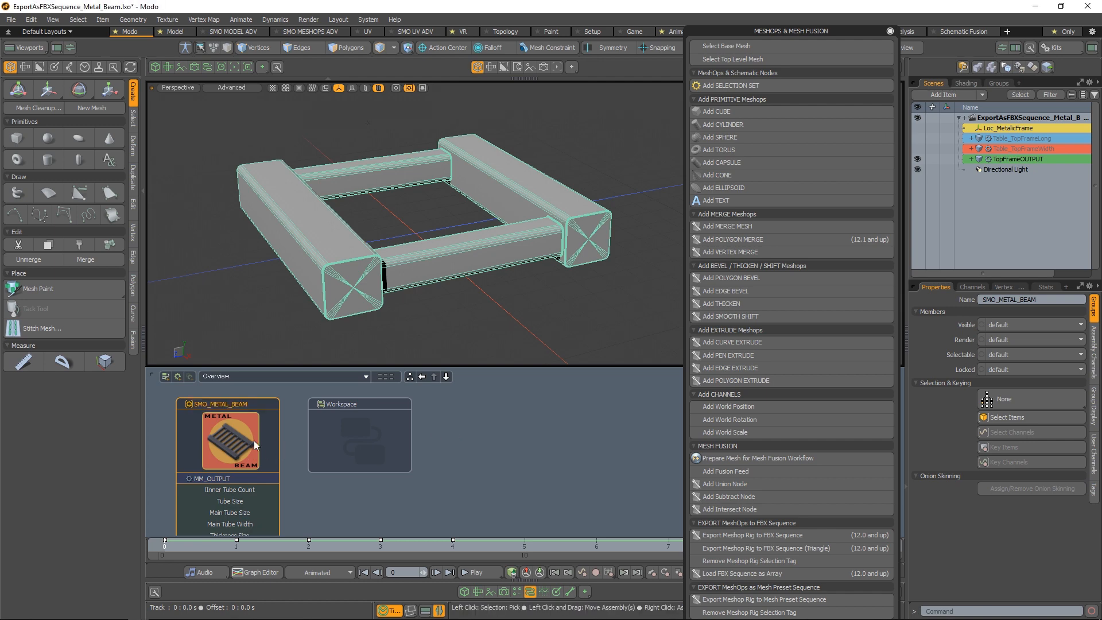
double_click(259, 432)
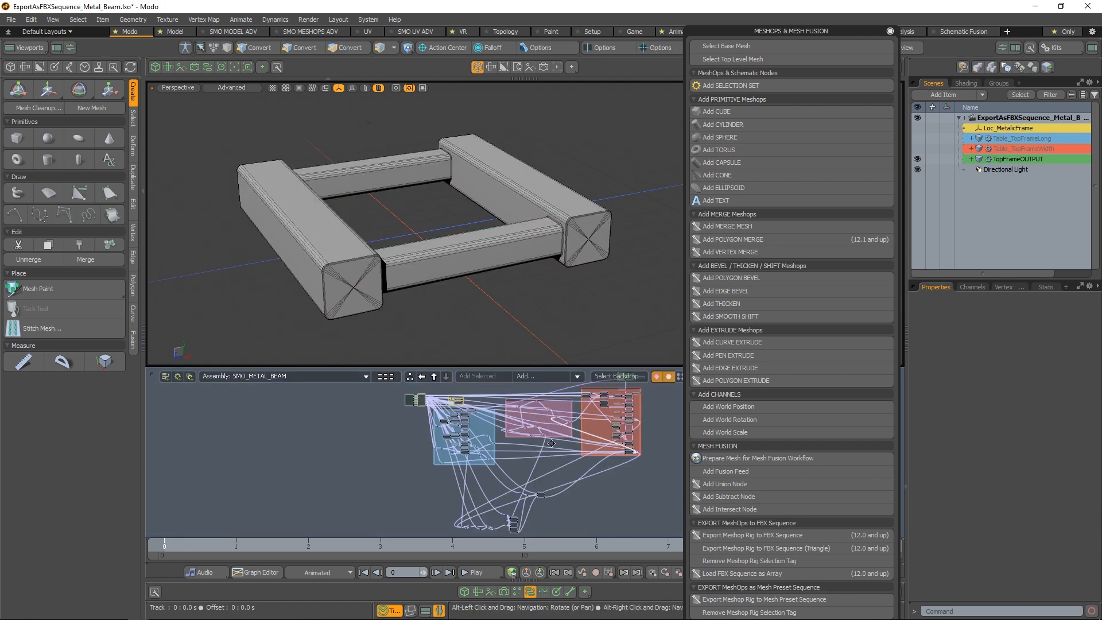
alt+scroll(404, 470, up, 3)
alt+drag(247, 464, 325, 447)
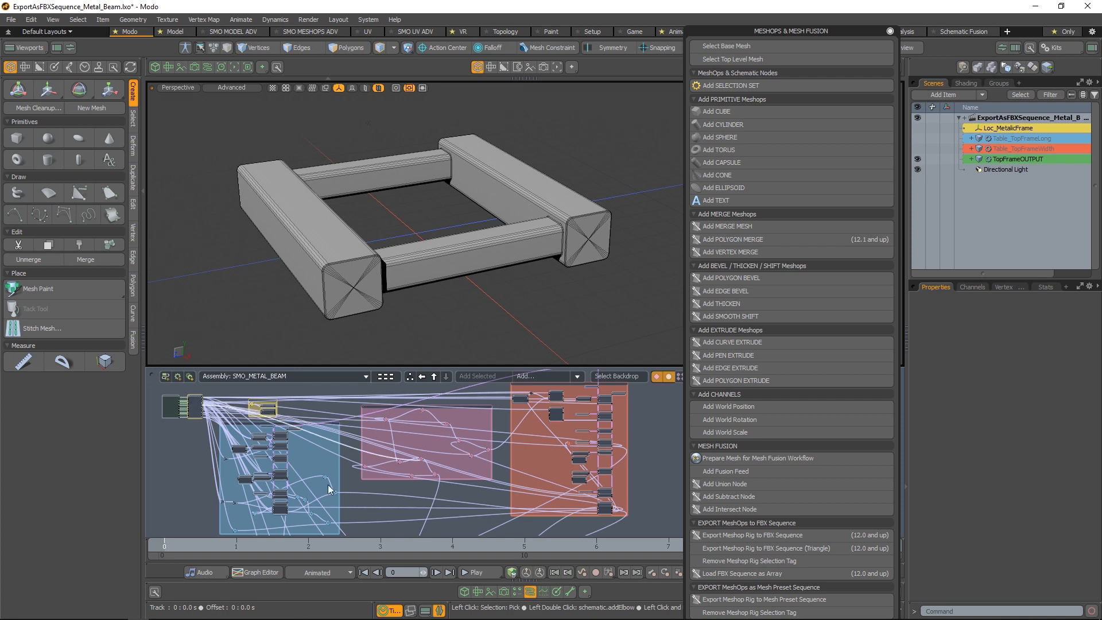
alt+drag(543, 405, 398, 461)
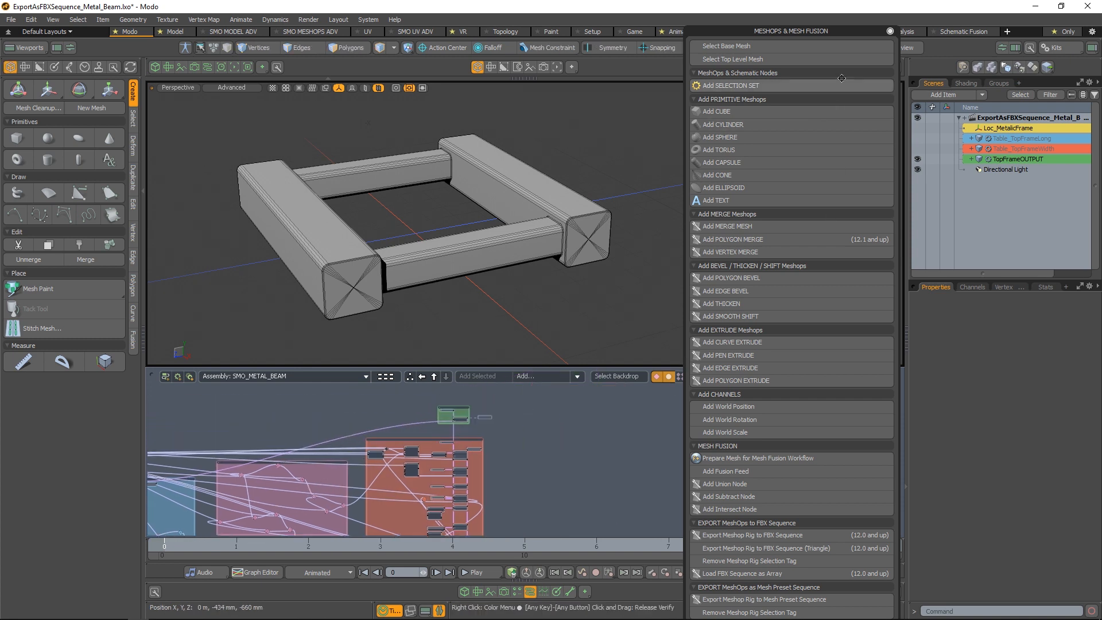
Move the MeshOps & Mesh Fusion palette up so its whole command list fits on screen
drag(870, 32, 738, 36)
click(883, 374)
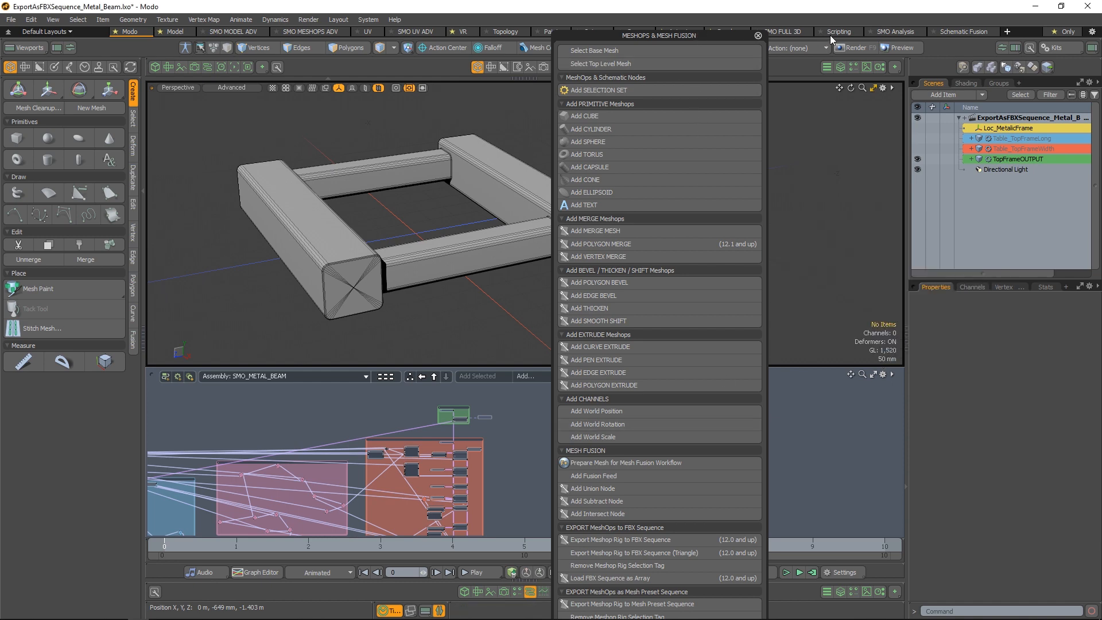
drag(732, 39, 859, 23)
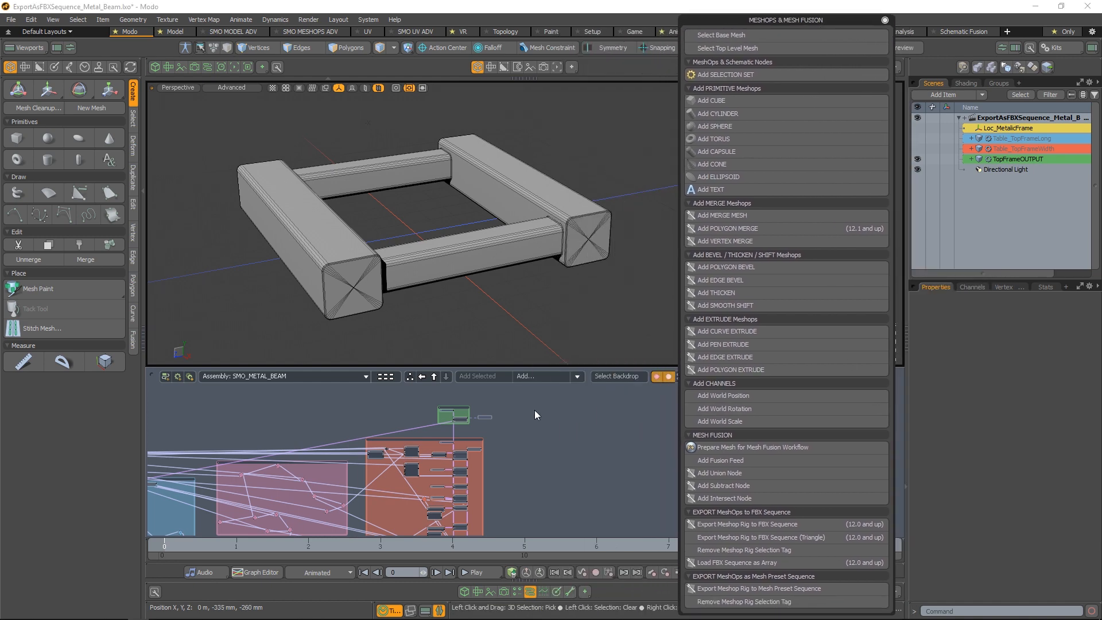
Return to the schematic overview and show the SMO_METAL_BEAM assembly's channels in the properties
click(434, 376)
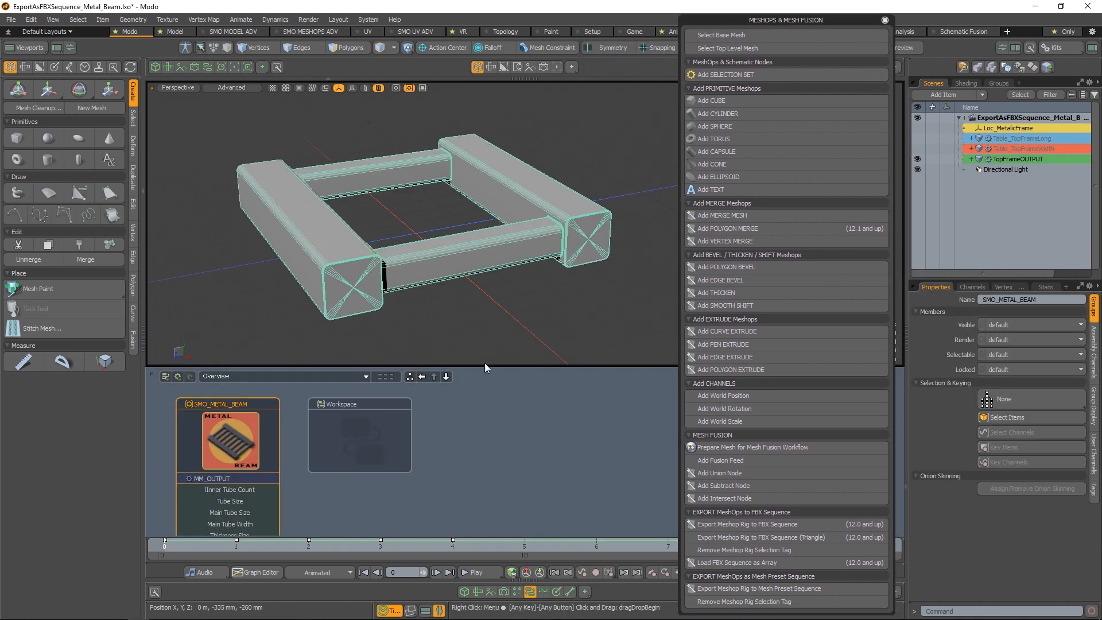
click(1093, 357)
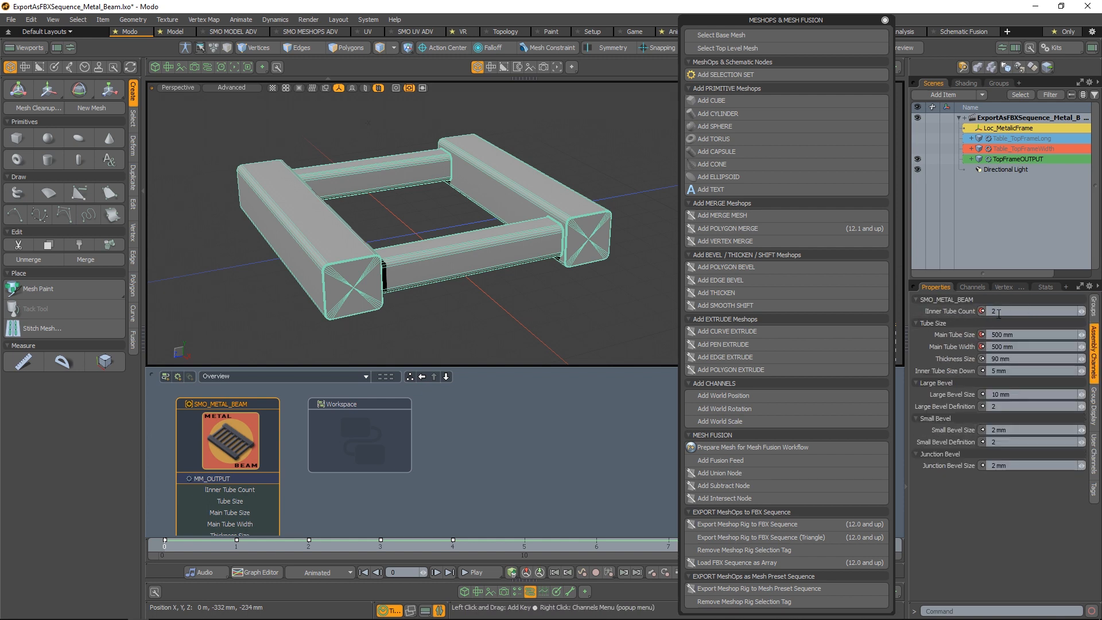
Step the timeline through frames 1 to 4 and back to 0 to check the beam variations
click(236, 547)
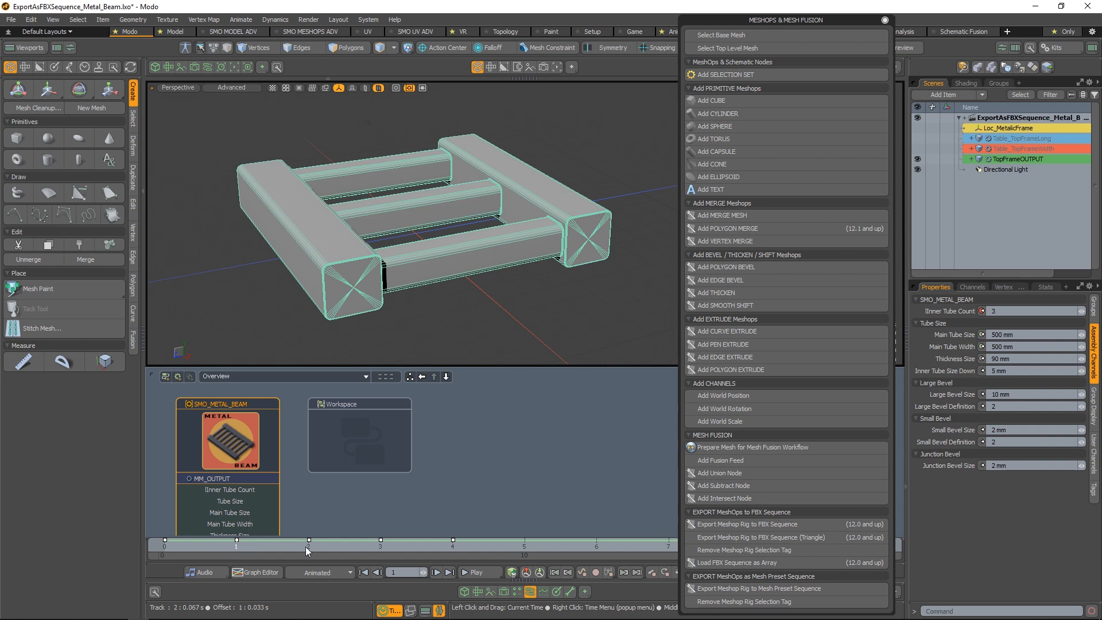
click(307, 546)
click(388, 546)
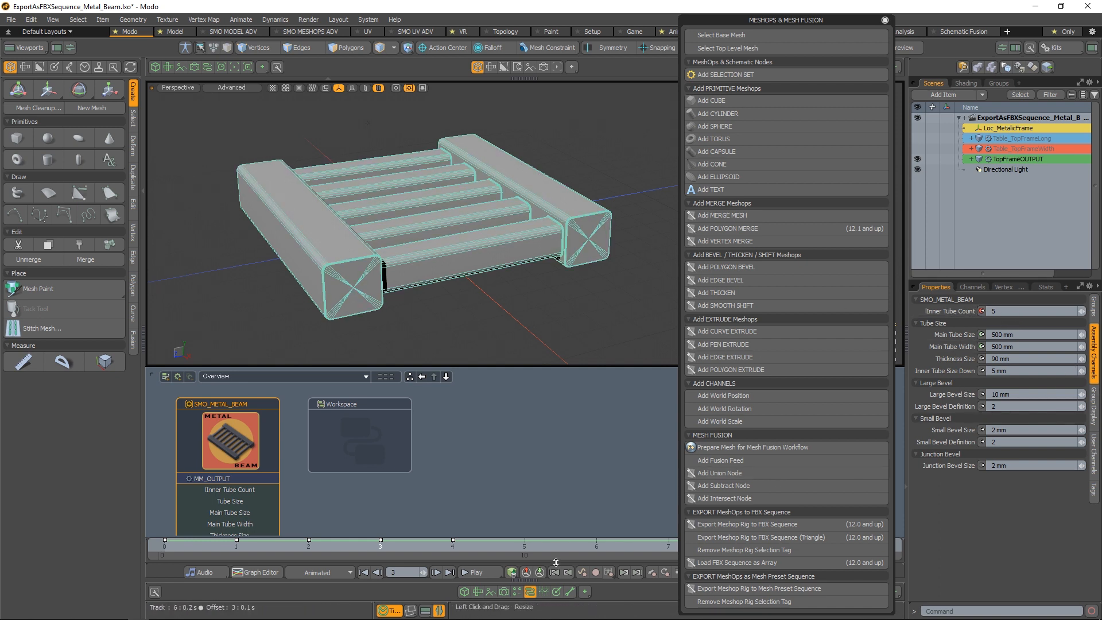
click(468, 546)
drag(466, 548, 192, 551)
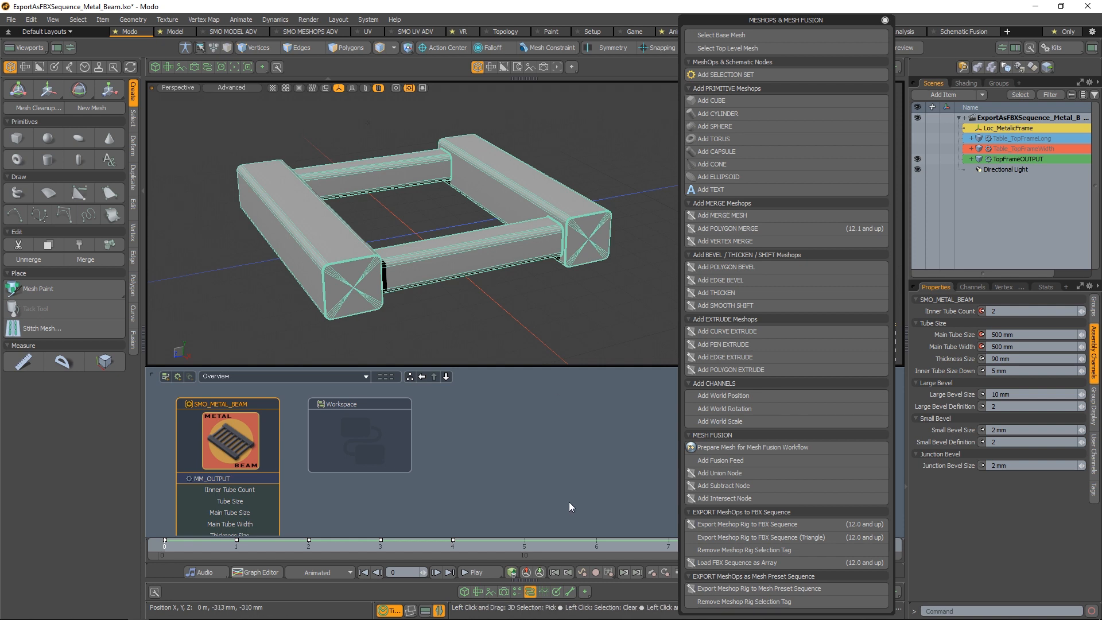
Show the graph editor with the Inner Tube Count, Main Tube Size and Main Tube Width curves, and close the MeshOps & Mesh Fusion palette
click(544, 591)
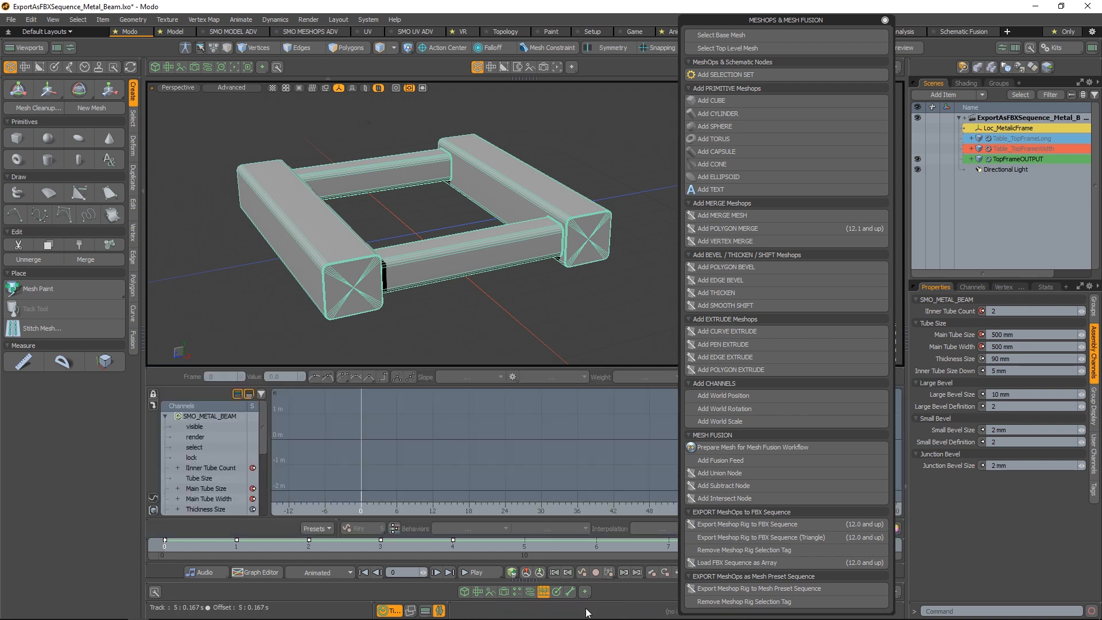
click(205, 469)
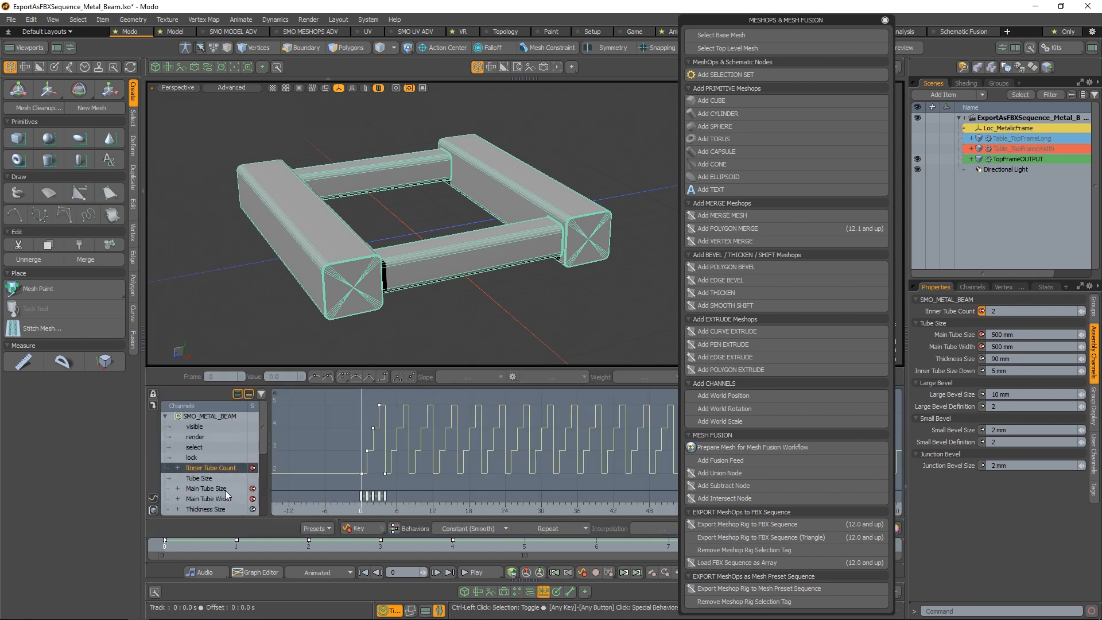
ctrl+click(220, 489)
ctrl+click(220, 500)
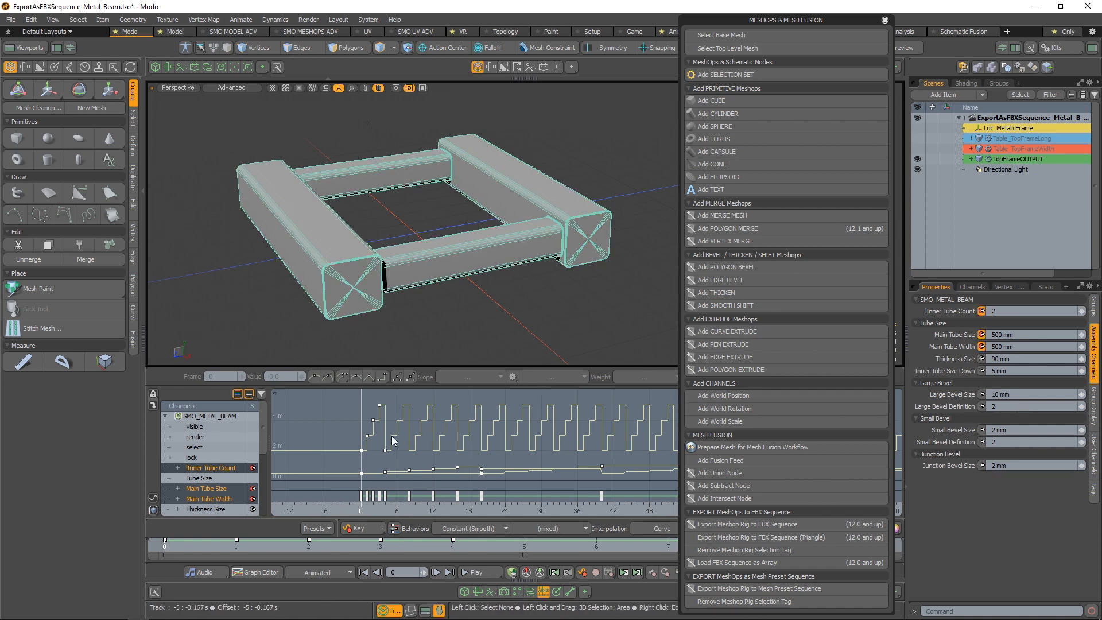
alt+right_drag(529, 466, 352, 426)
alt+drag(586, 437, 488, 437)
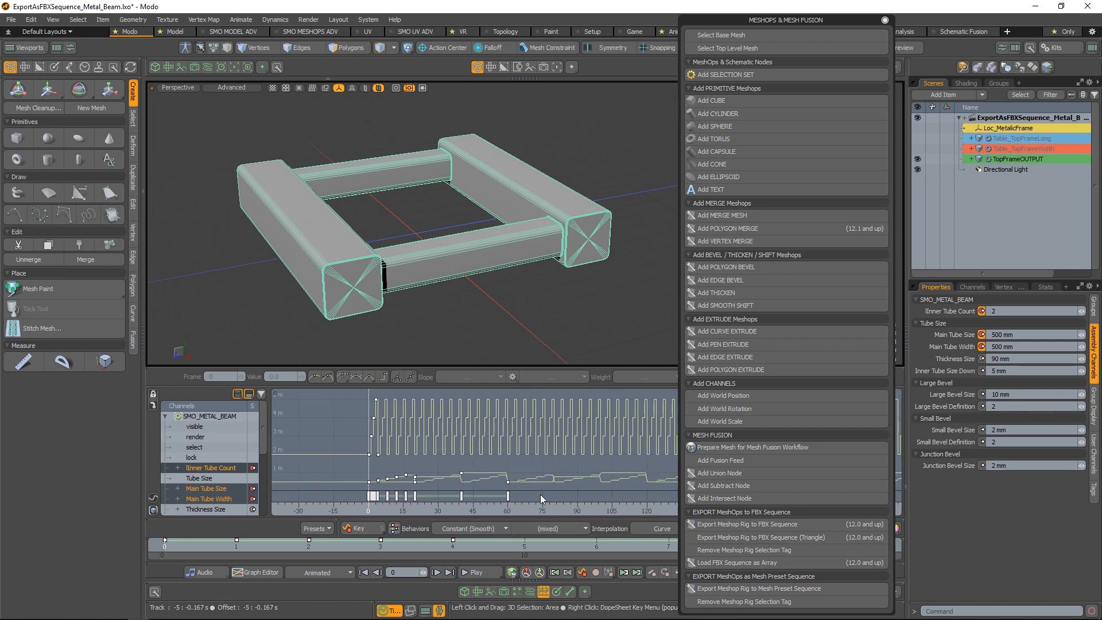
alt+right_drag(439, 505, 500, 506)
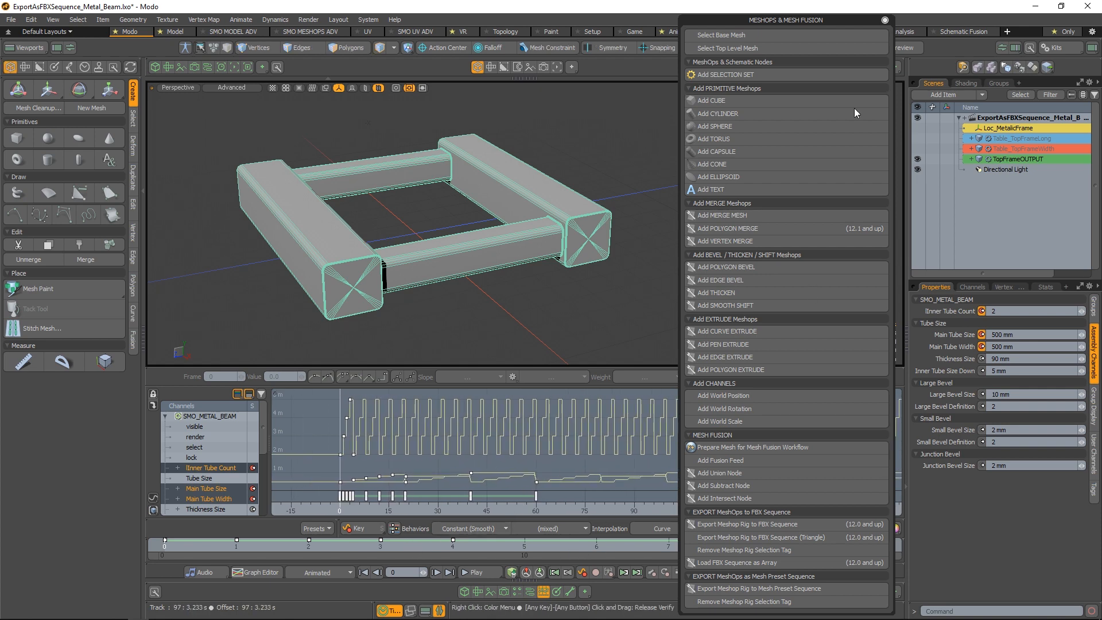
click(885, 20)
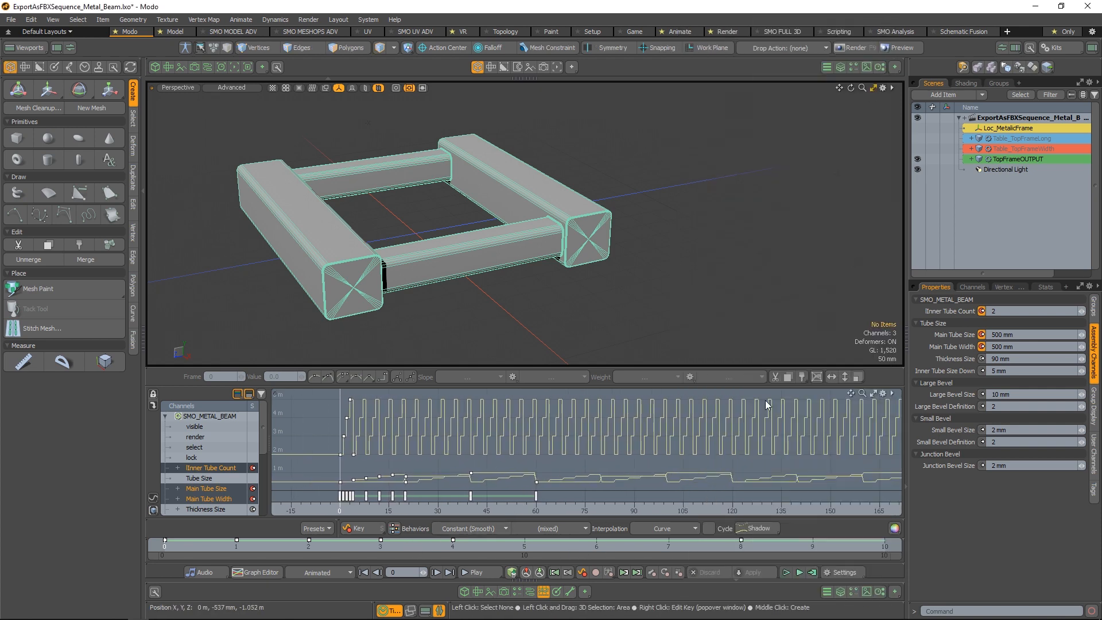
Set the scene and current end to frame 60 and scrub through the extended animation
click(842, 572)
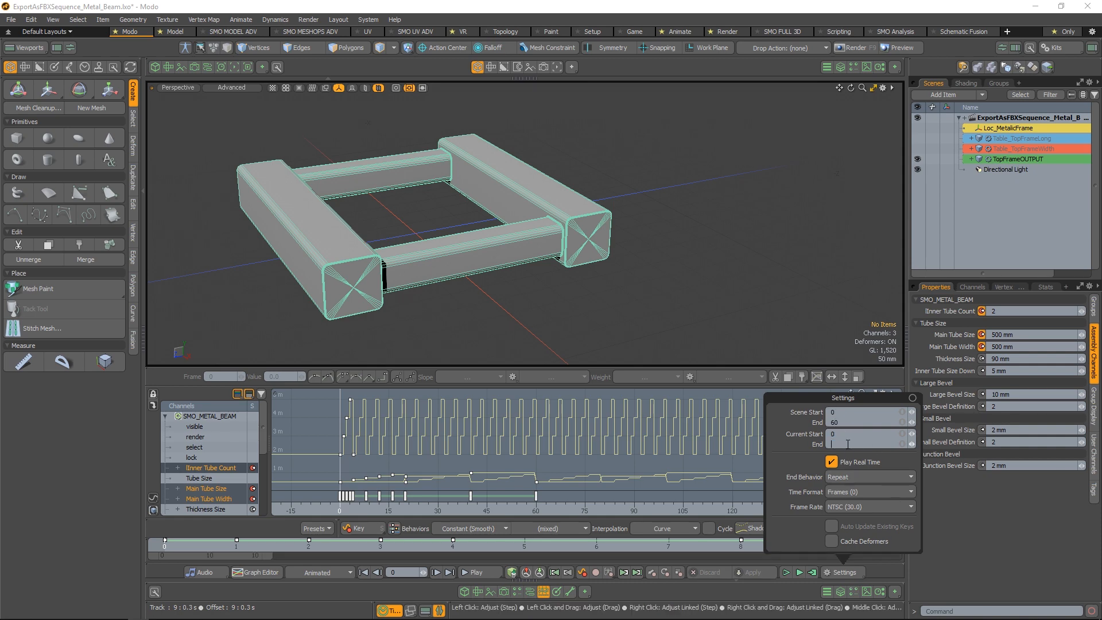
key(Return)
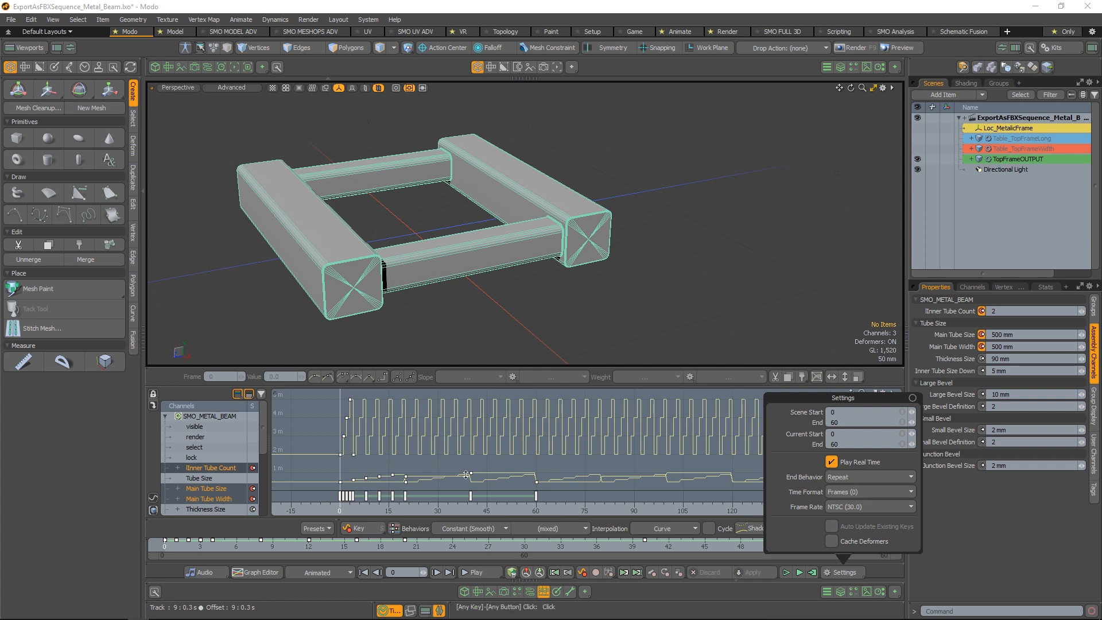
click(909, 397)
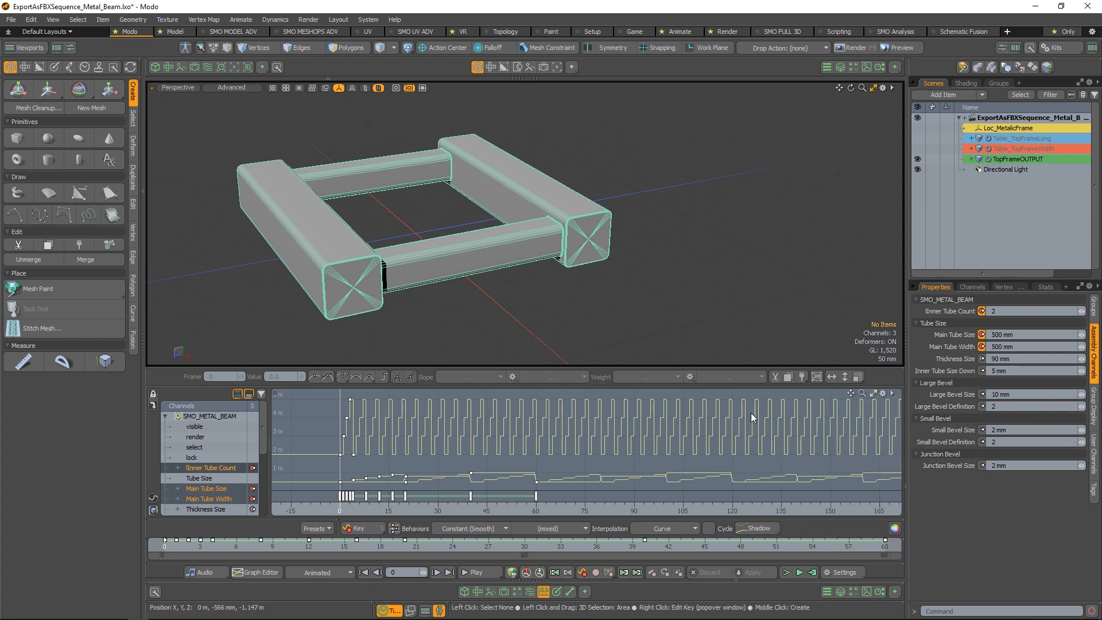
scroll(625, 283, down, 3)
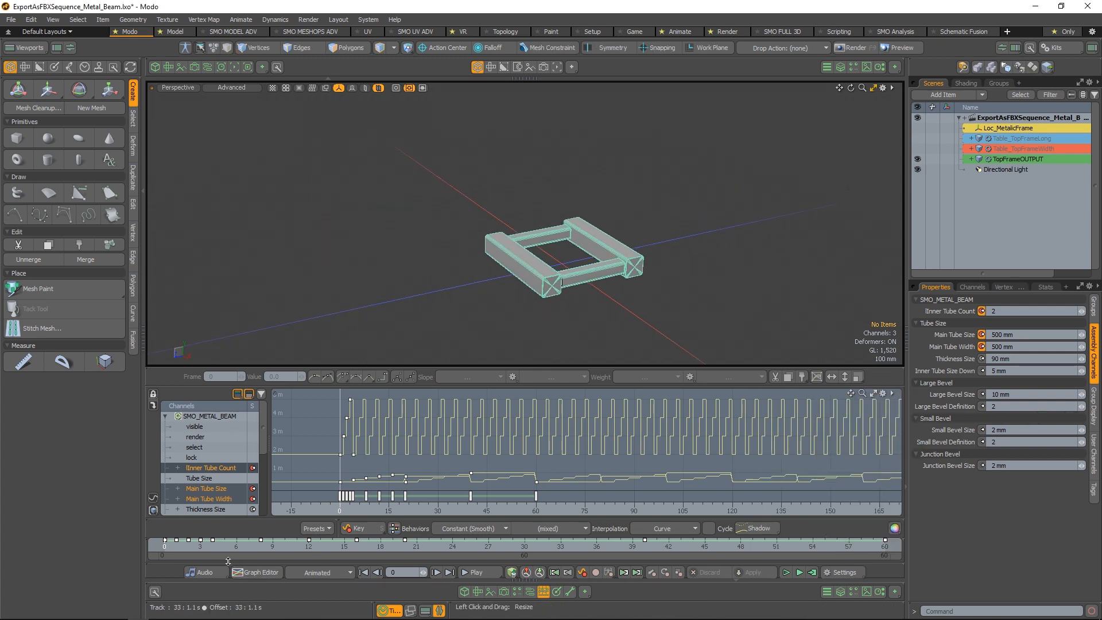
mouse_move(181, 547)
mouse_down()
mouse_move(885, 546)
mouse_move(164, 546)
mouse_up()
Set the scene end to frame 9 in the timeline settings
click(853, 572)
click(854, 413)
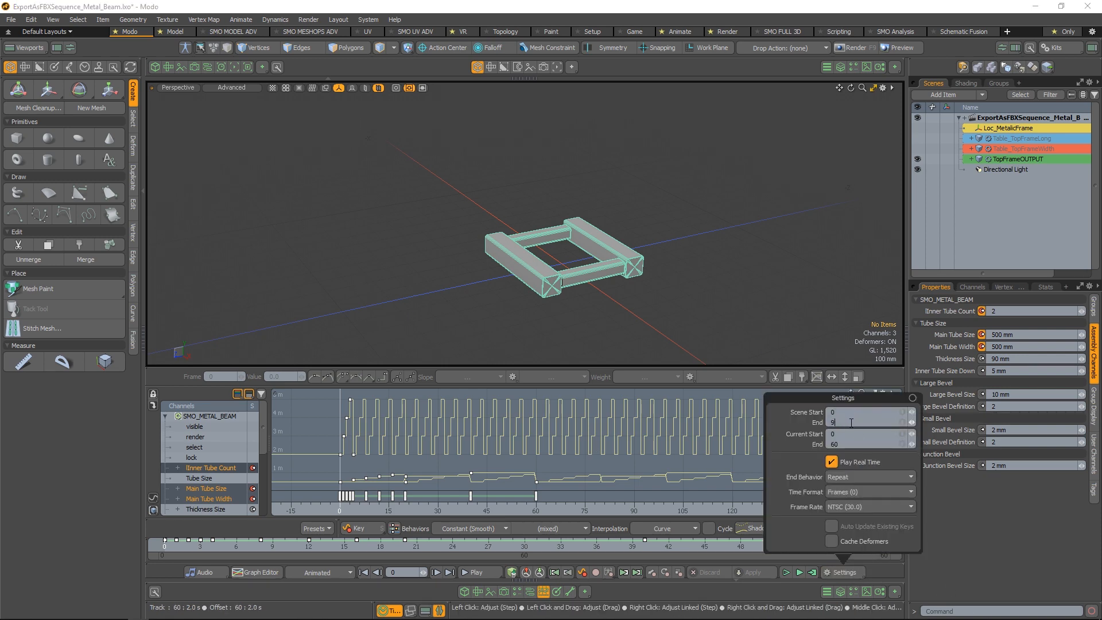
click(851, 423)
text(9)
key(Return)
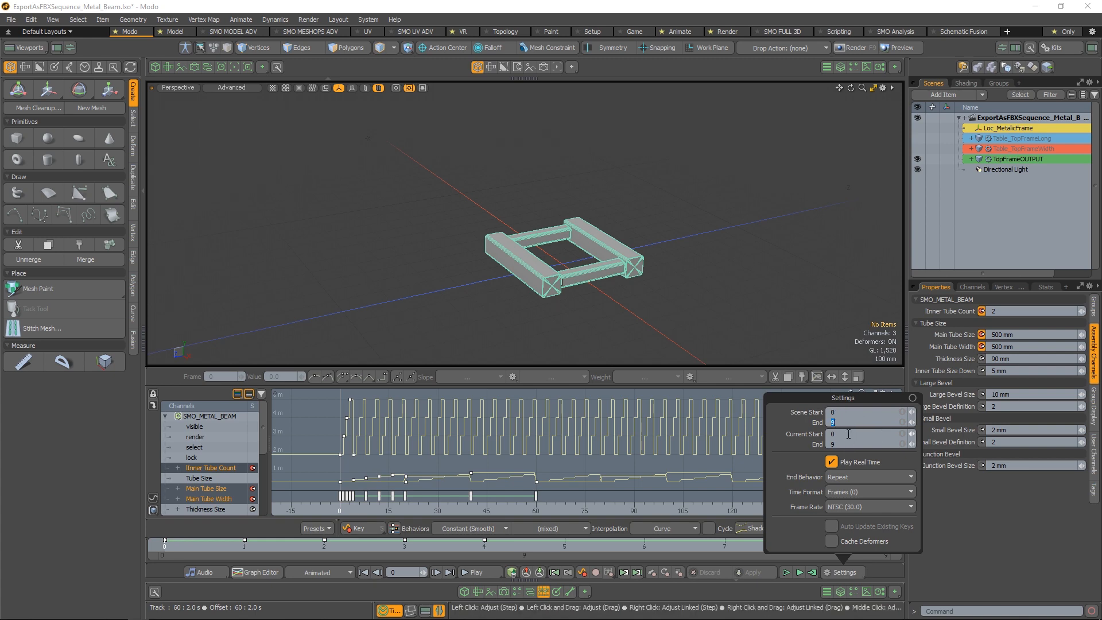
click(768, 291)
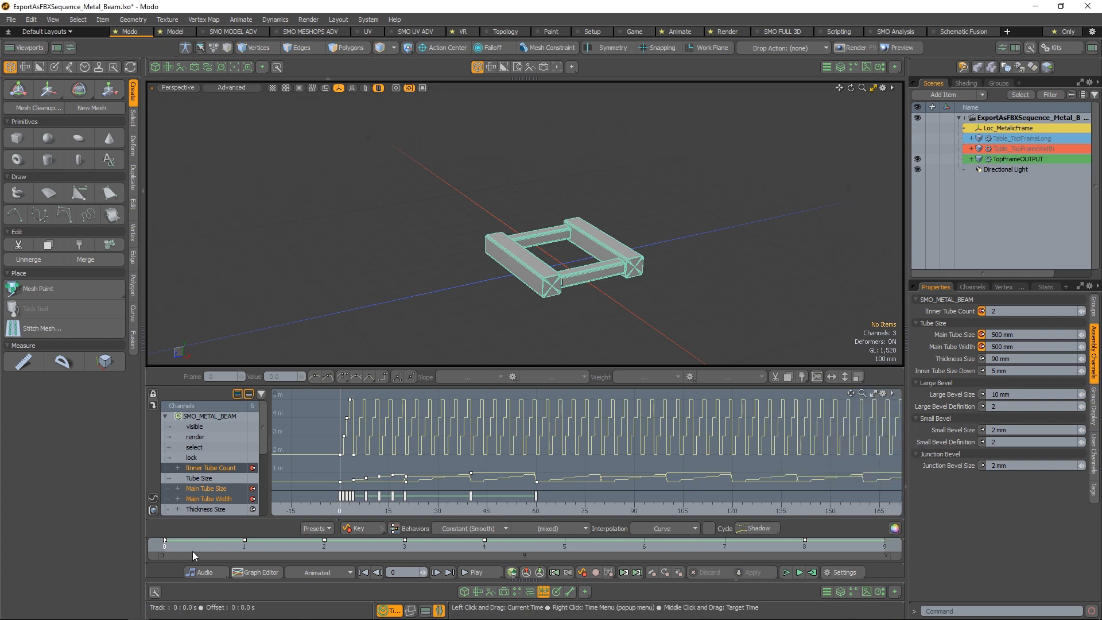
Save the scene as ExportAsFBXSequence_Metal_Beam.lxo in the MeshOpsRig_Export folder inside TEMP on drive C
alt+shift+drag(586, 252, 521, 239)
scroll(521, 239, up, 5)
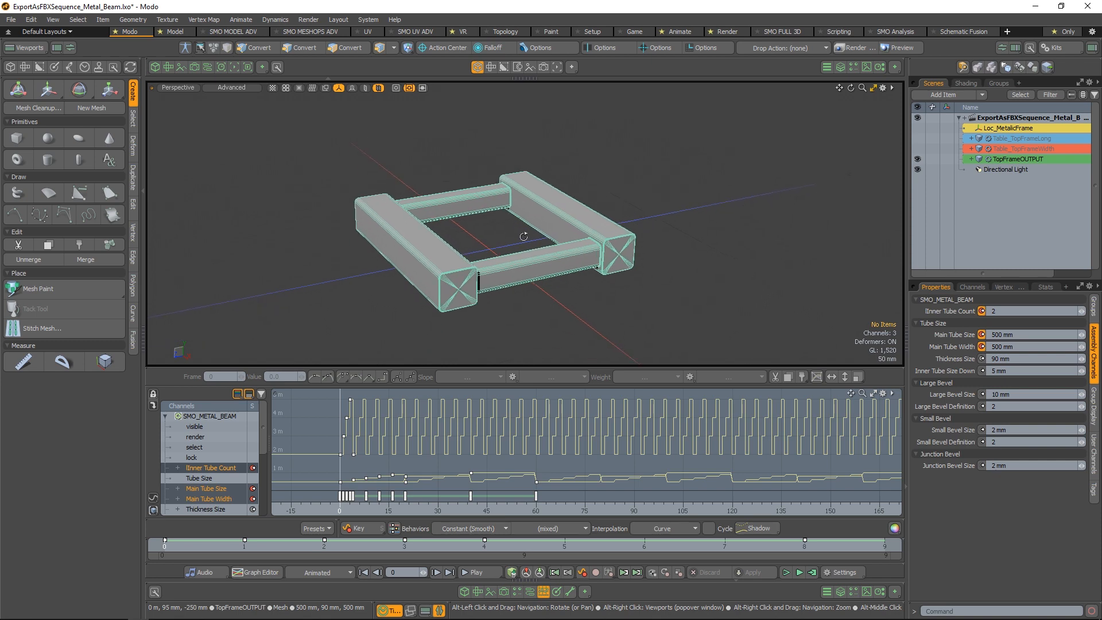
click(10, 19)
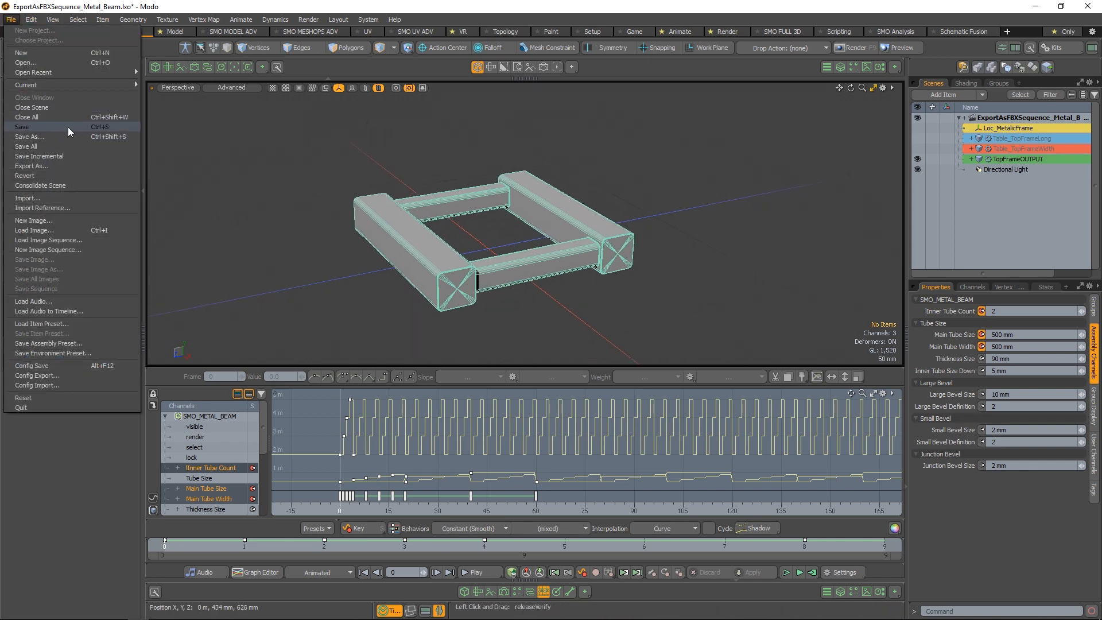
click(62, 137)
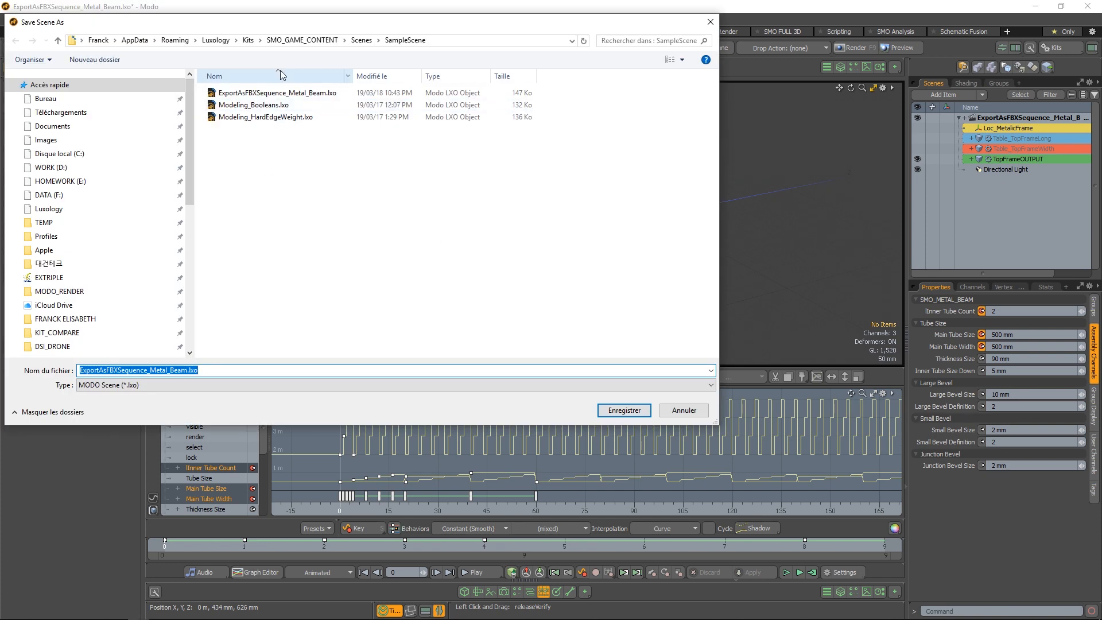
click(43, 223)
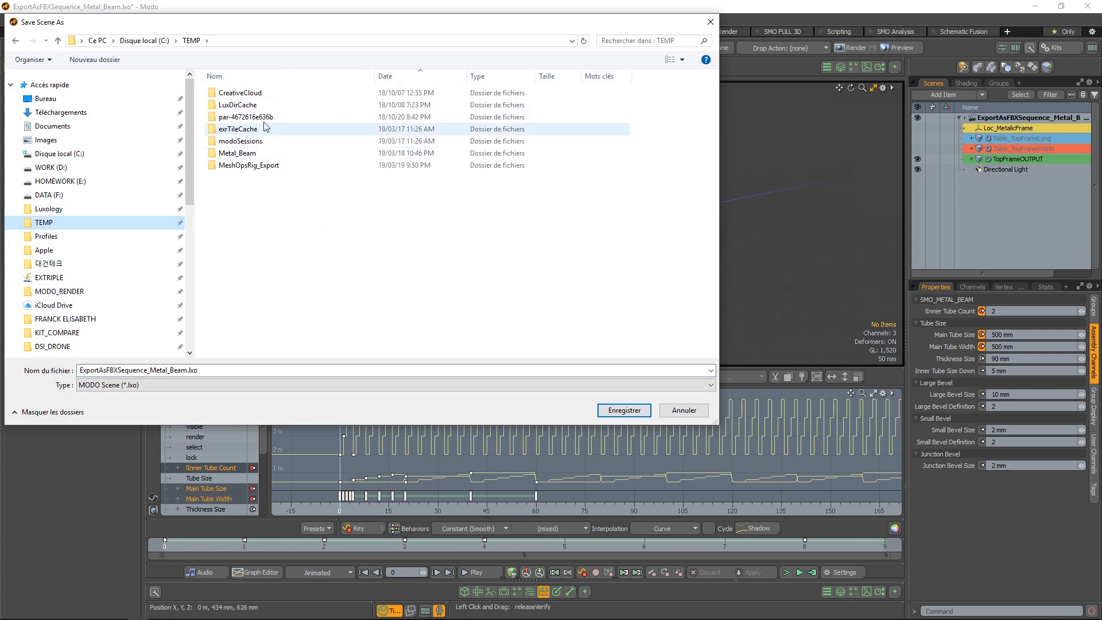
double_click(240, 152)
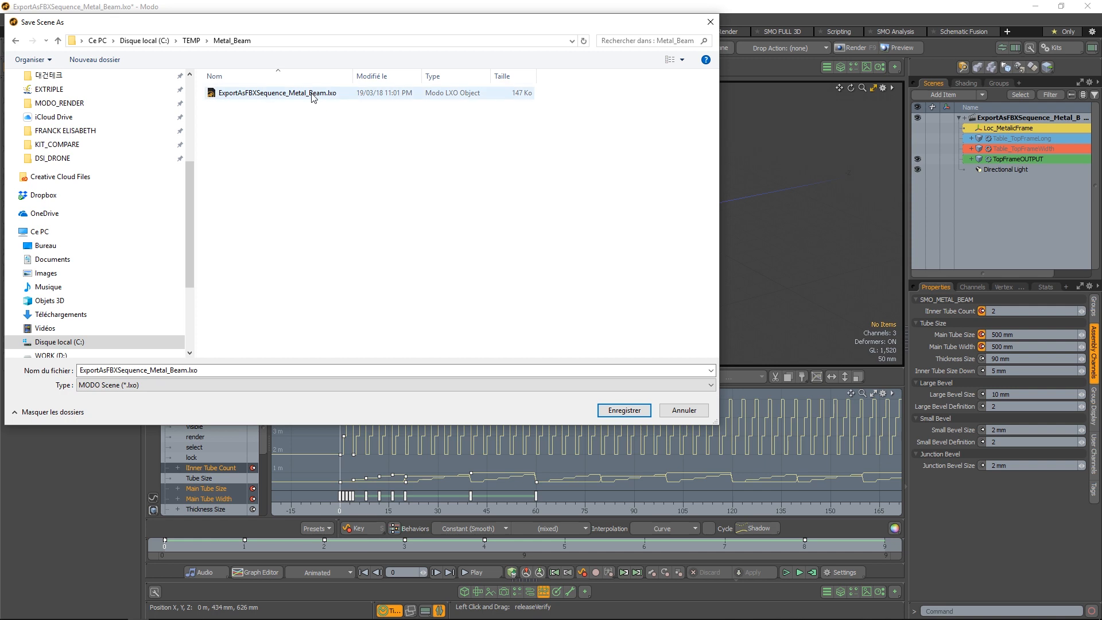
click(191, 40)
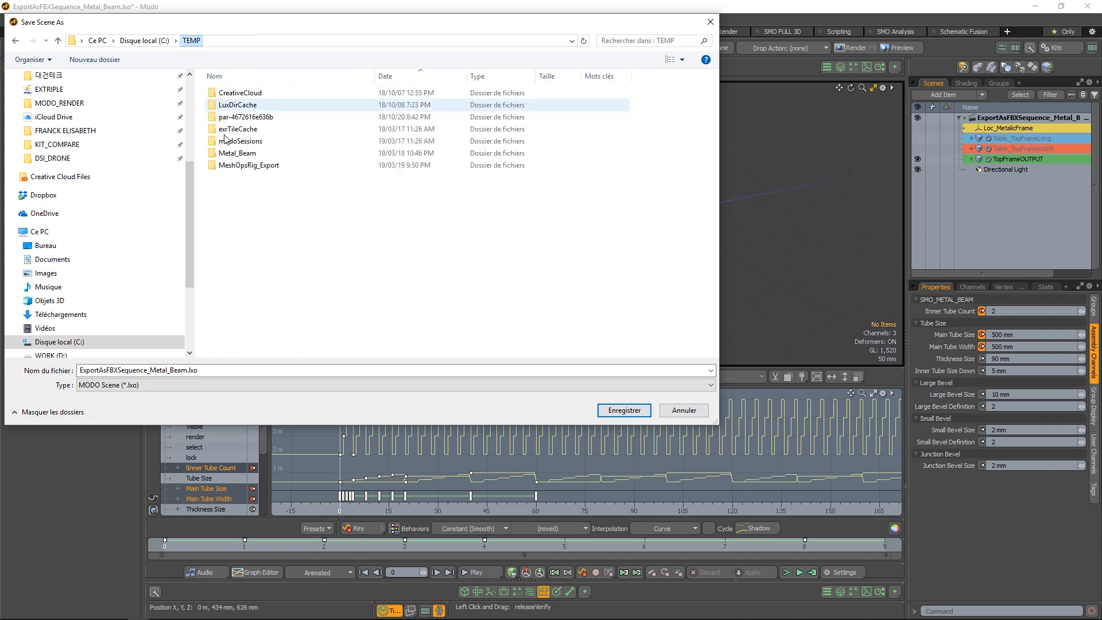
double_click(284, 163)
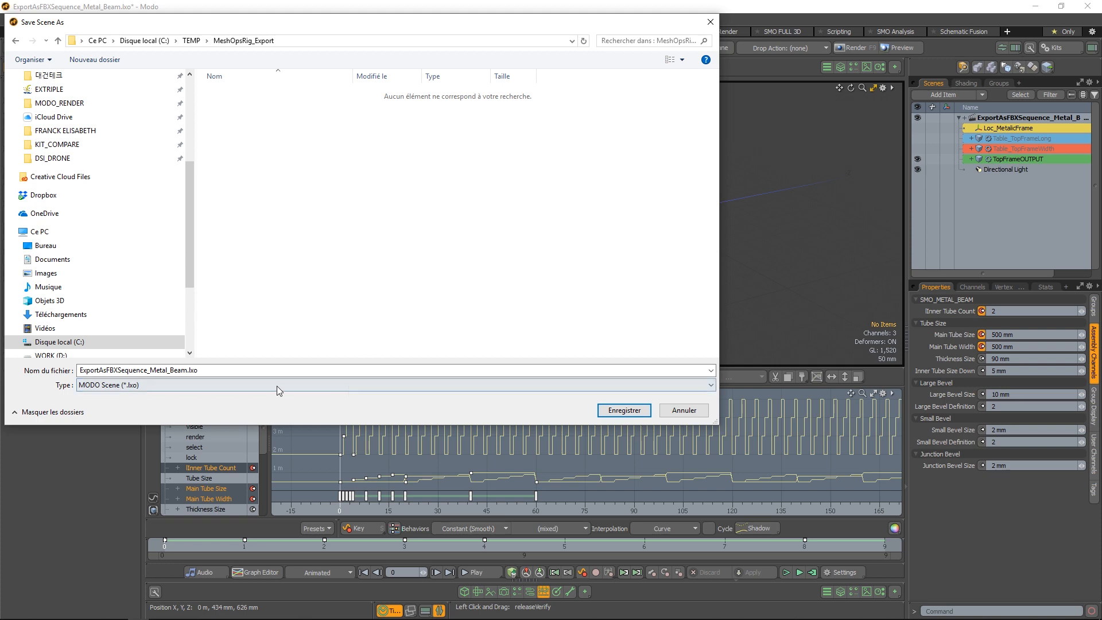
click(624, 409)
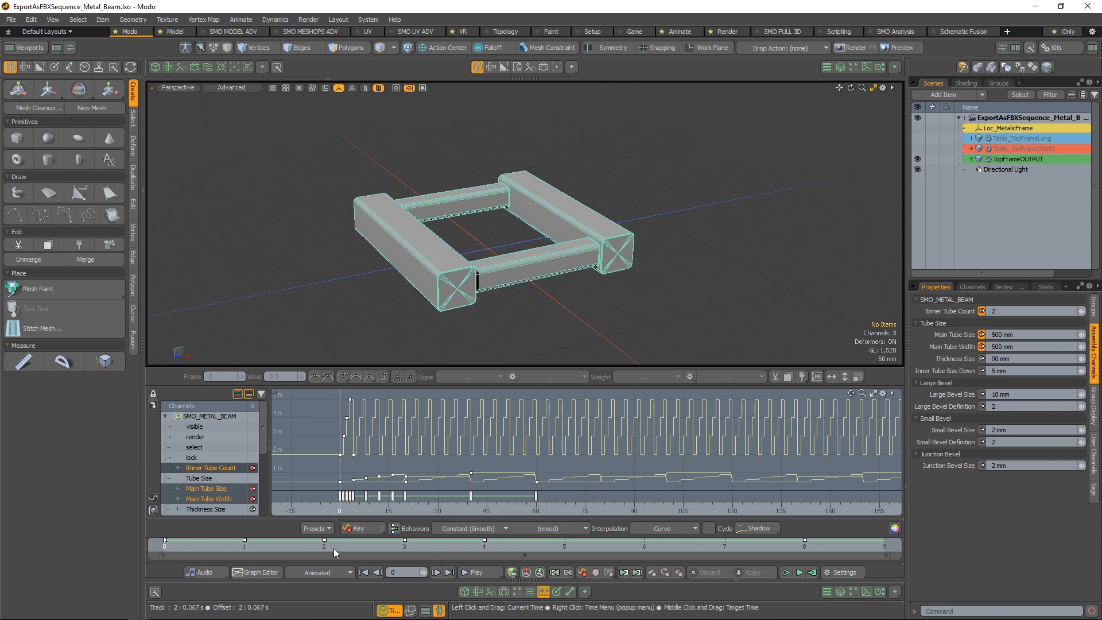
At frame 0, try an Inner Tube Count of 1 on the metal beam, and set it back to 2
click(248, 547)
click(182, 547)
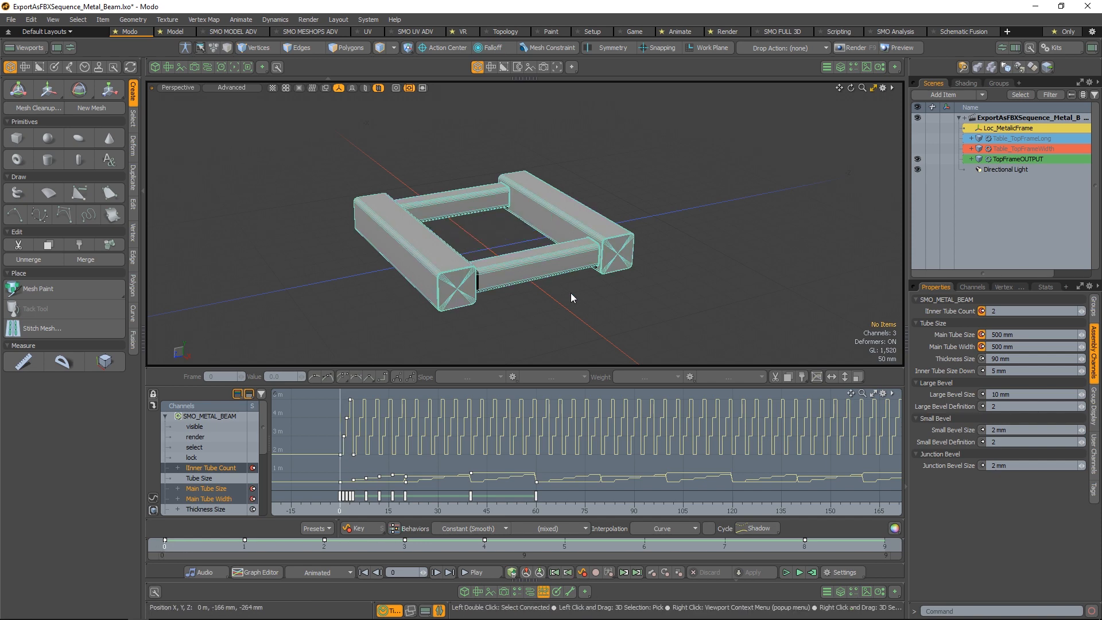
alt+drag(580, 322, 635, 280)
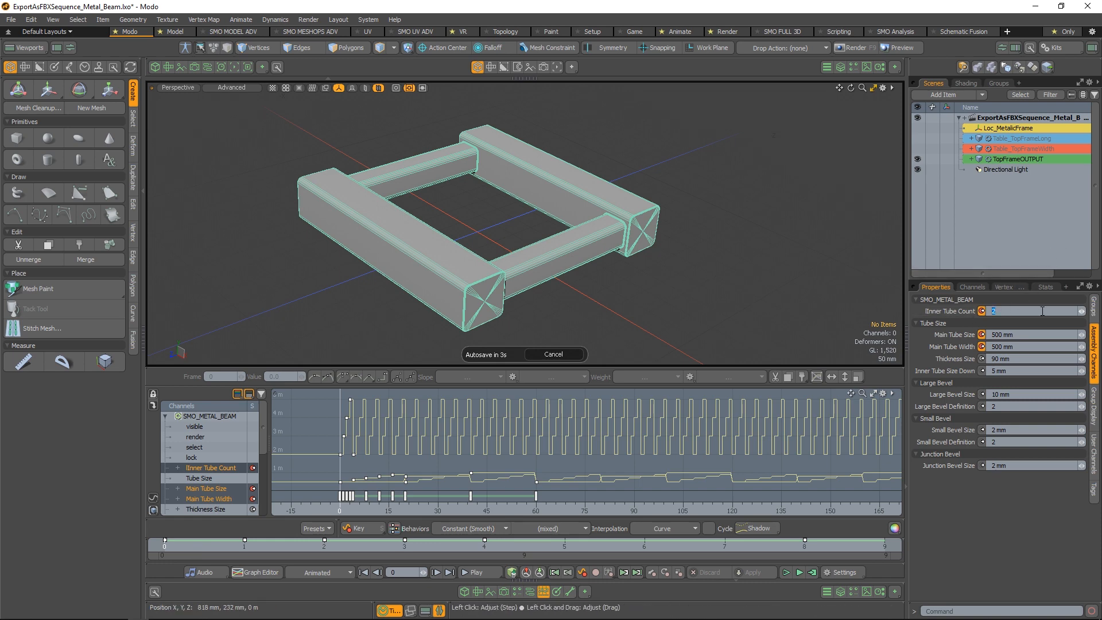
scroll(1043, 311, down, 1)
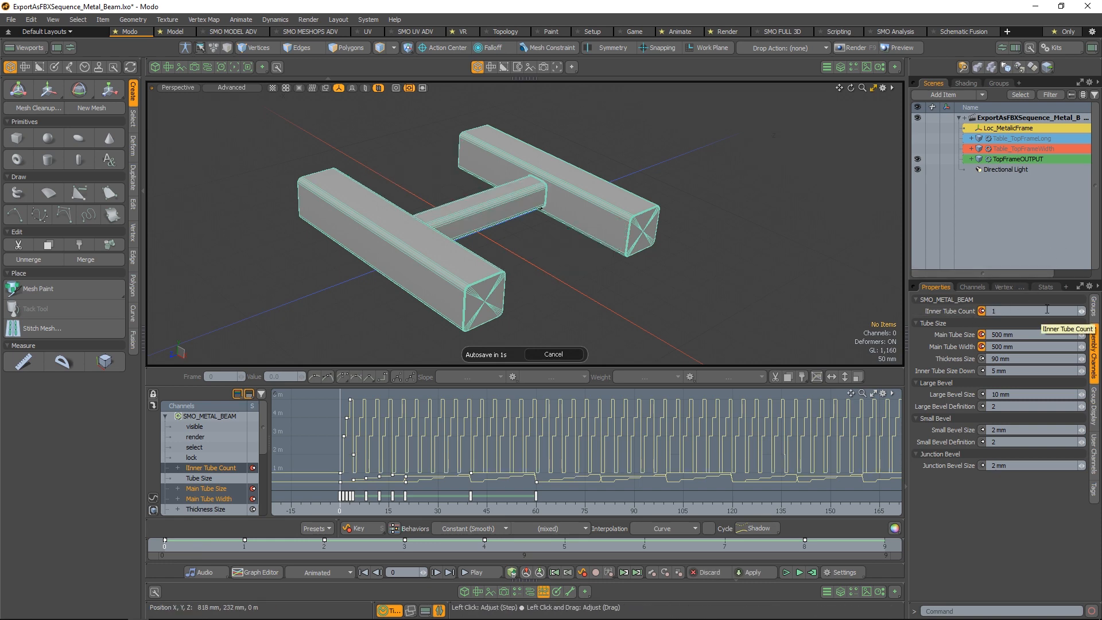
click(1047, 310)
text(2)
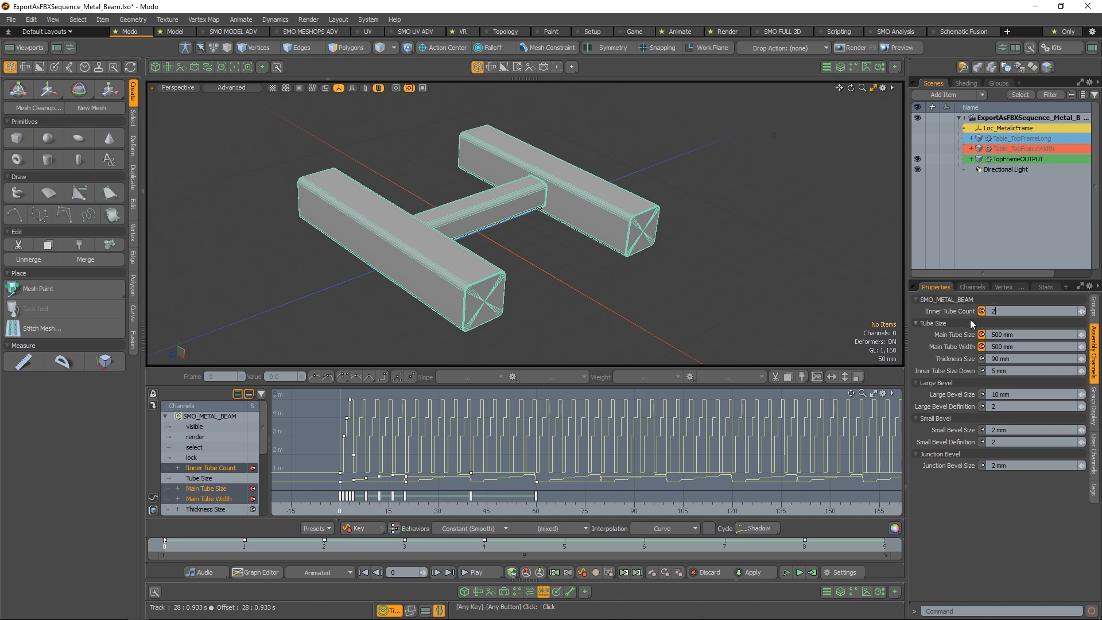
key(Return)
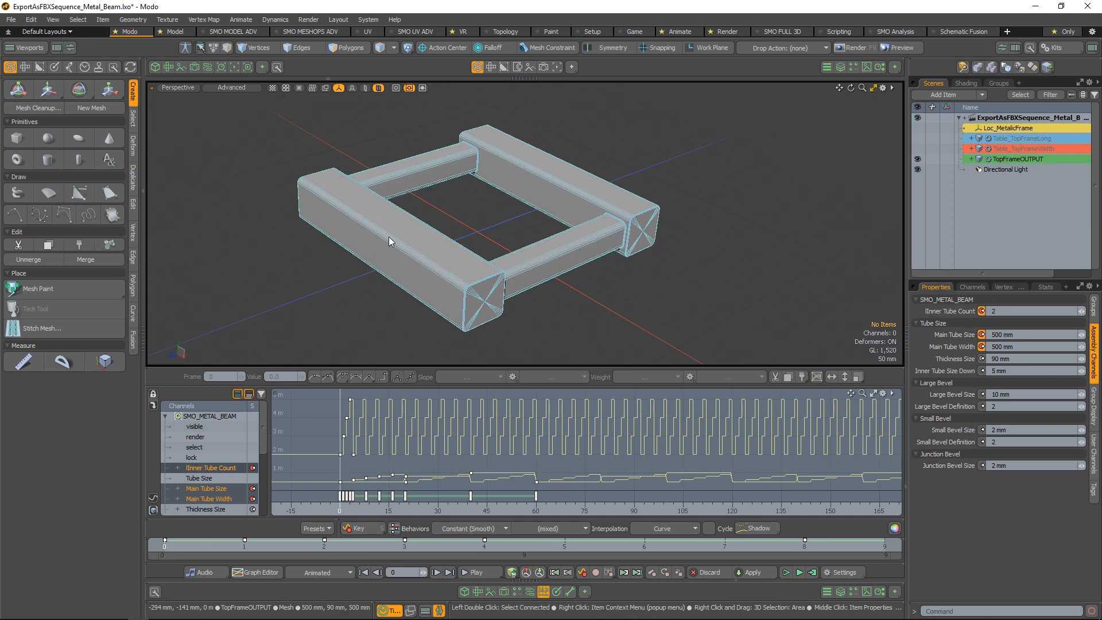
alt+drag(612, 209, 424, 260)
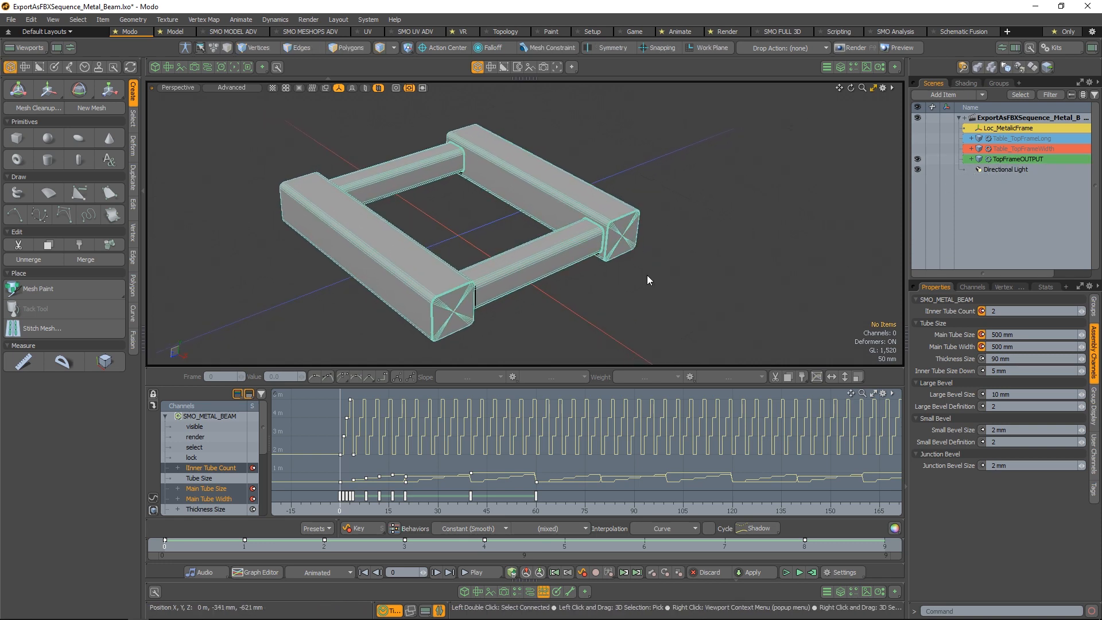
Open the MeshOps & Mesh Fusion palette beside the frame and collapse all its sections except the FBX Sequence and Mesh Preset Sequence exports
key(alt+space)
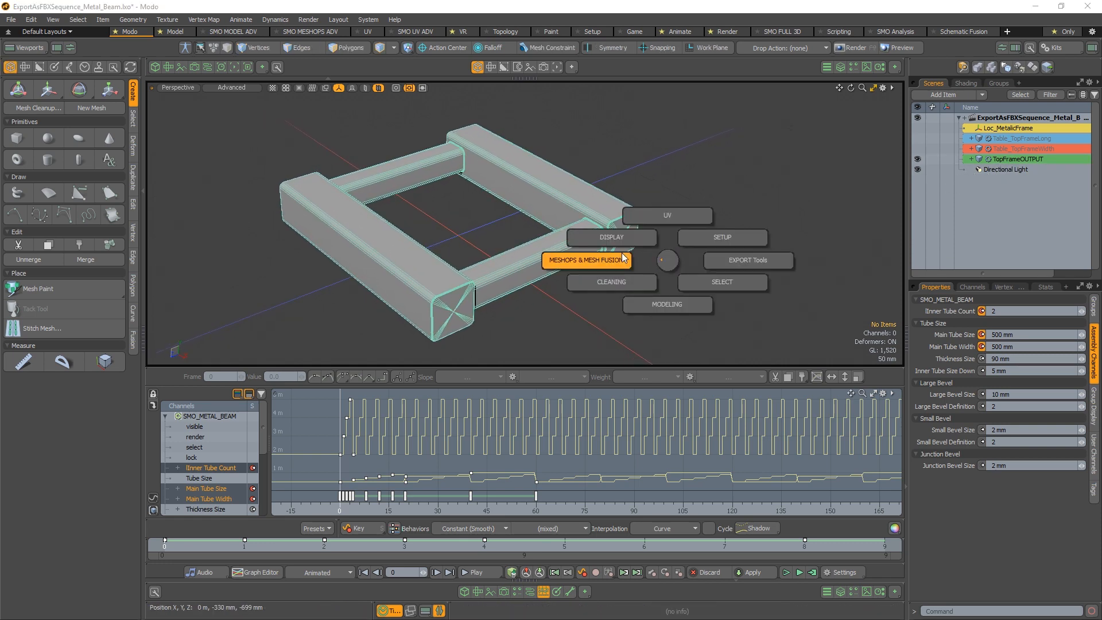
click(605, 255)
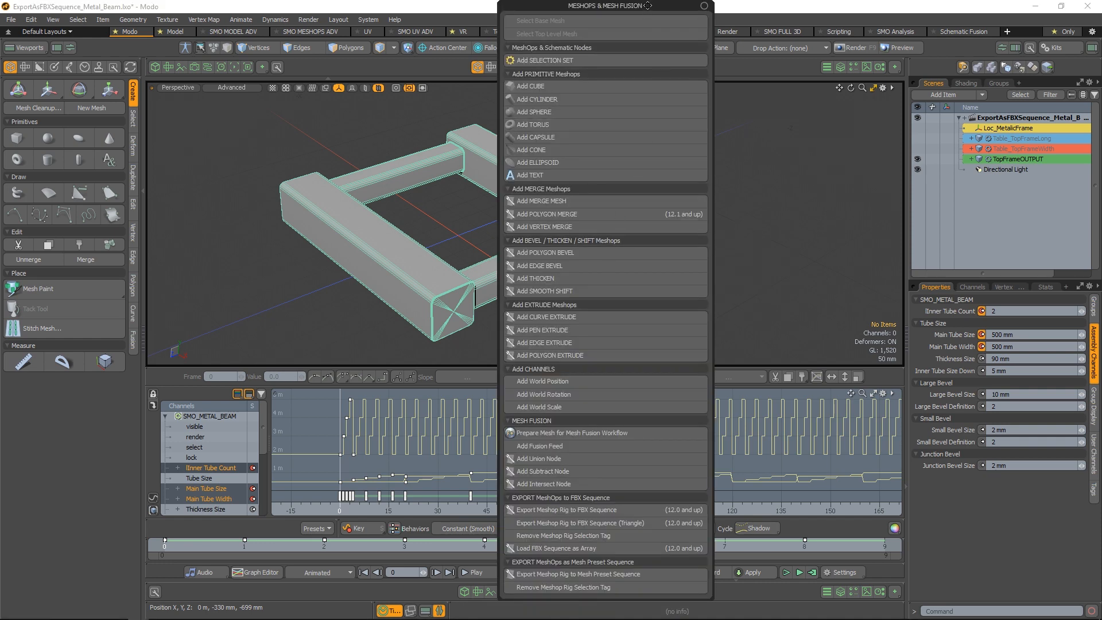
drag(647, 5, 833, 20)
click(655, 86)
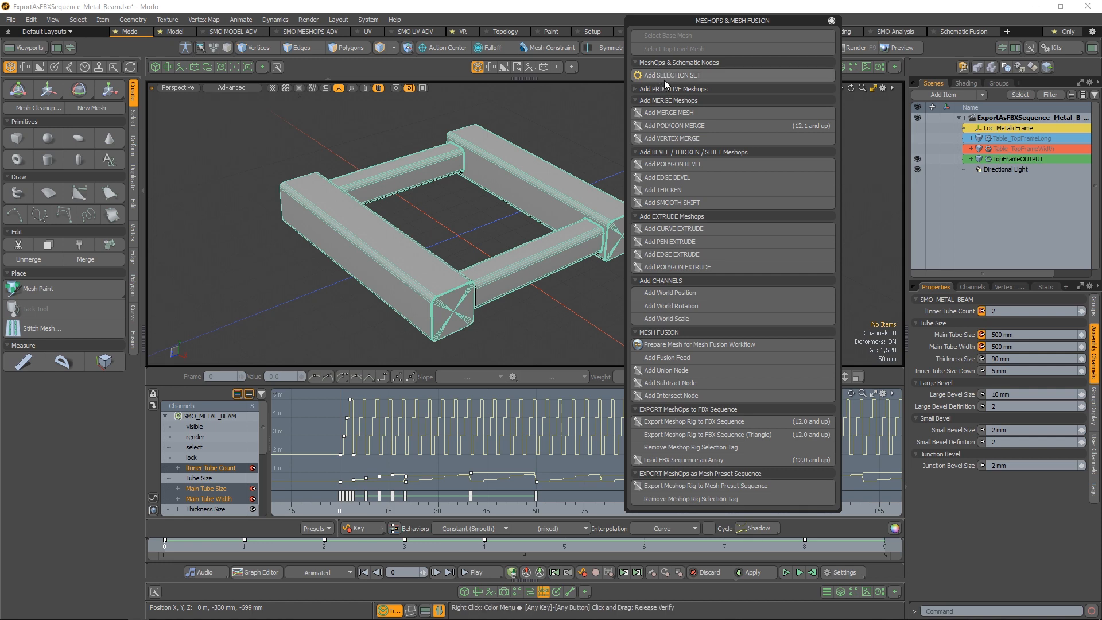
click(659, 101)
click(673, 111)
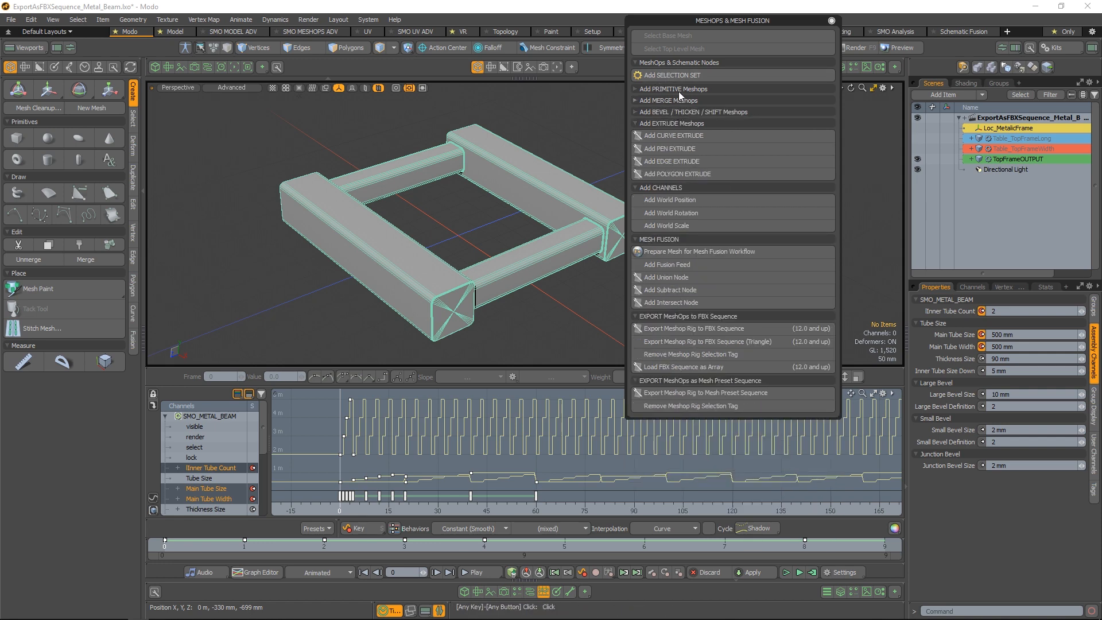
click(666, 124)
click(679, 136)
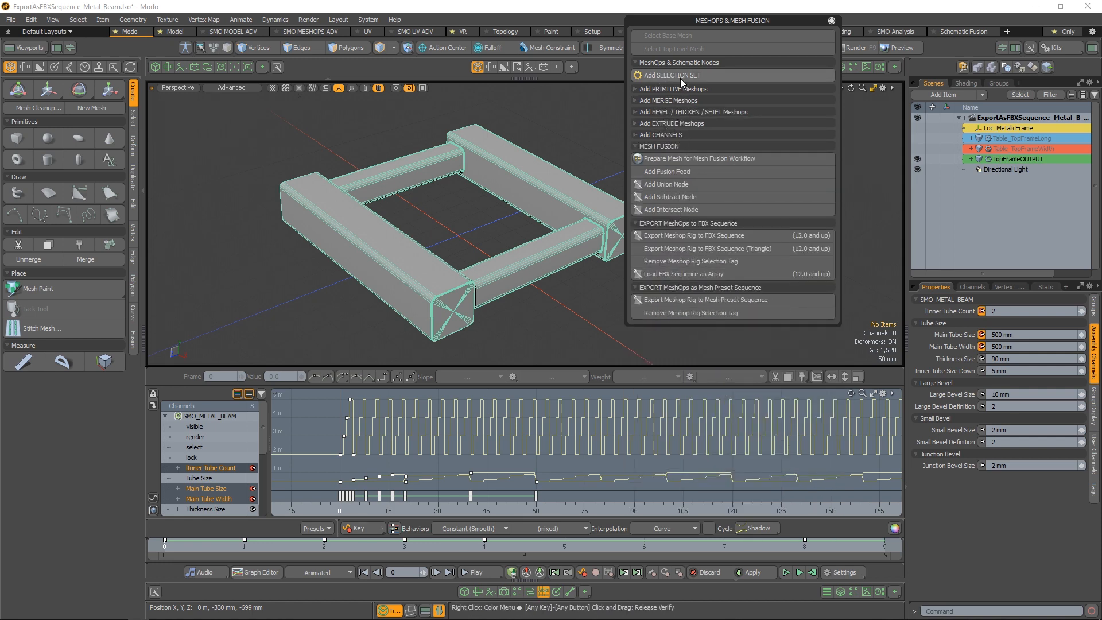
click(678, 62)
click(688, 130)
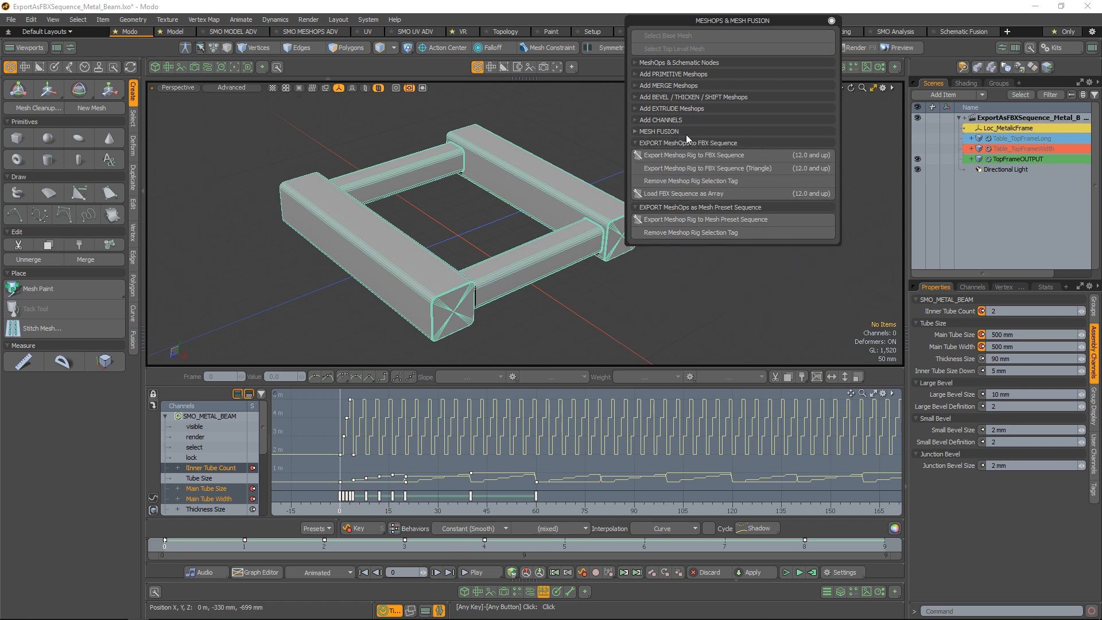
drag(729, 20, 768, 110)
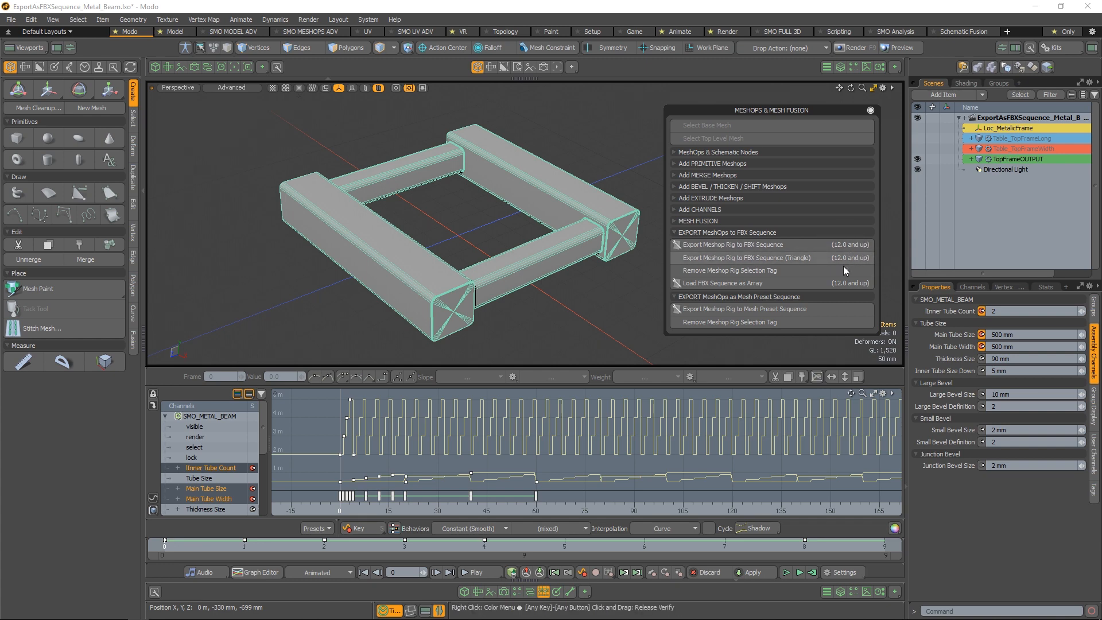
click(811, 245)
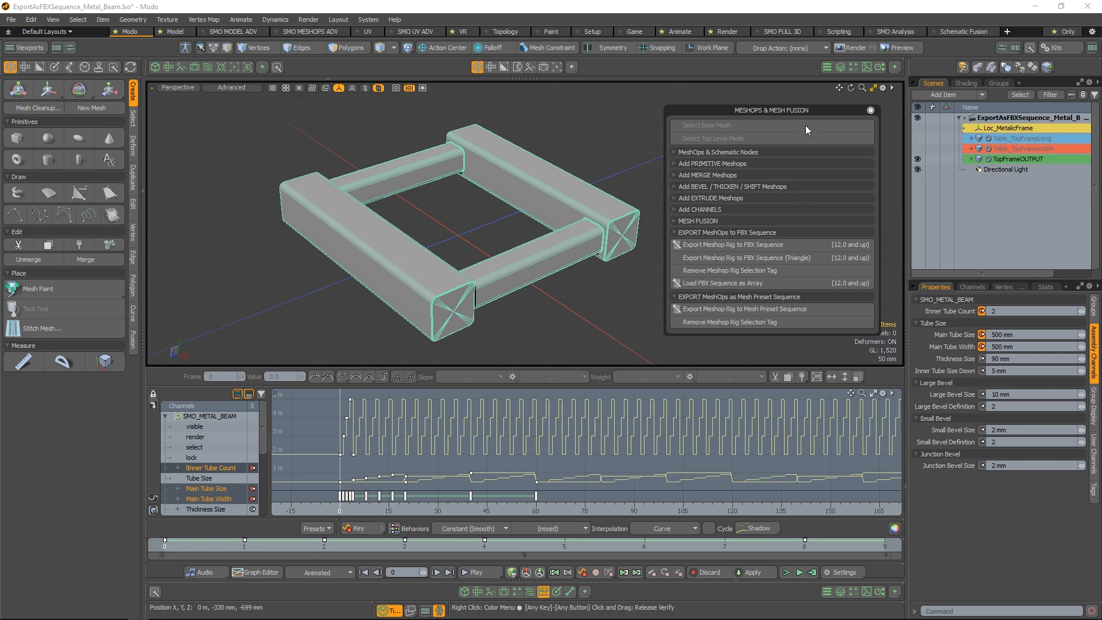
mouse_move(808, 112)
mouse_down()
mouse_move(823, 112)
mouse_move(807, 112)
mouse_up()
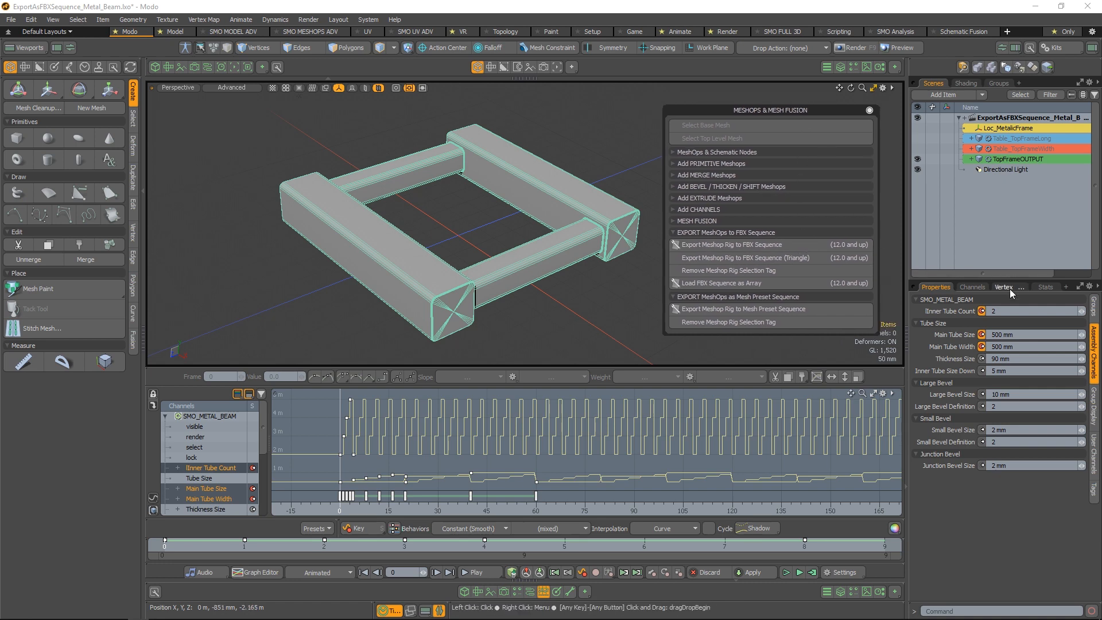
Clear the item selection and hide the graph editor to enlarge the 3D view
click(1024, 160)
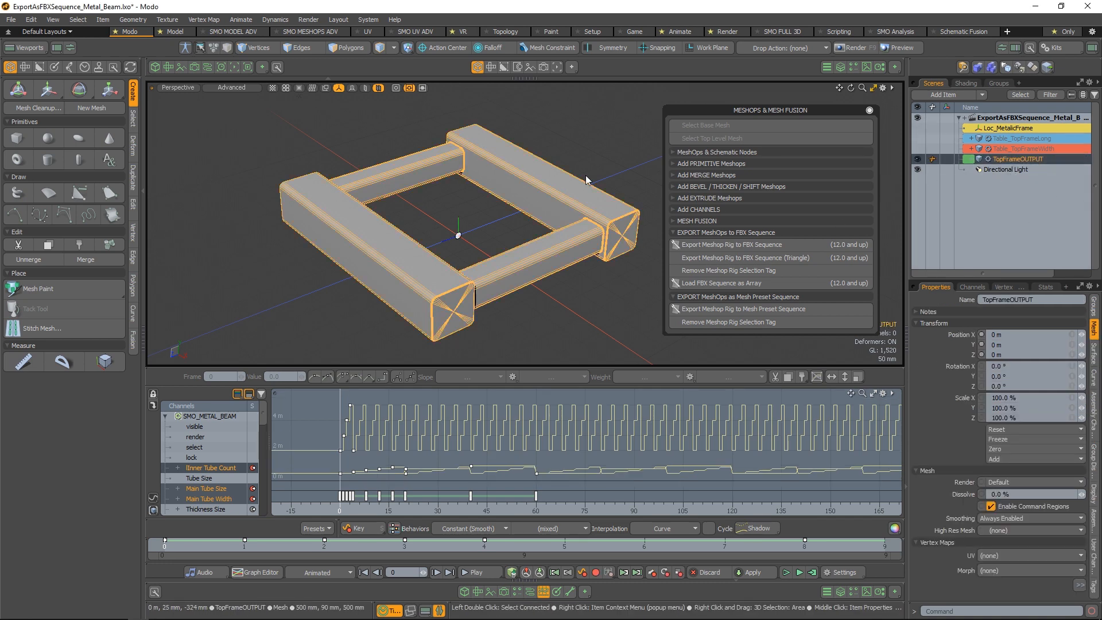
click(607, 286)
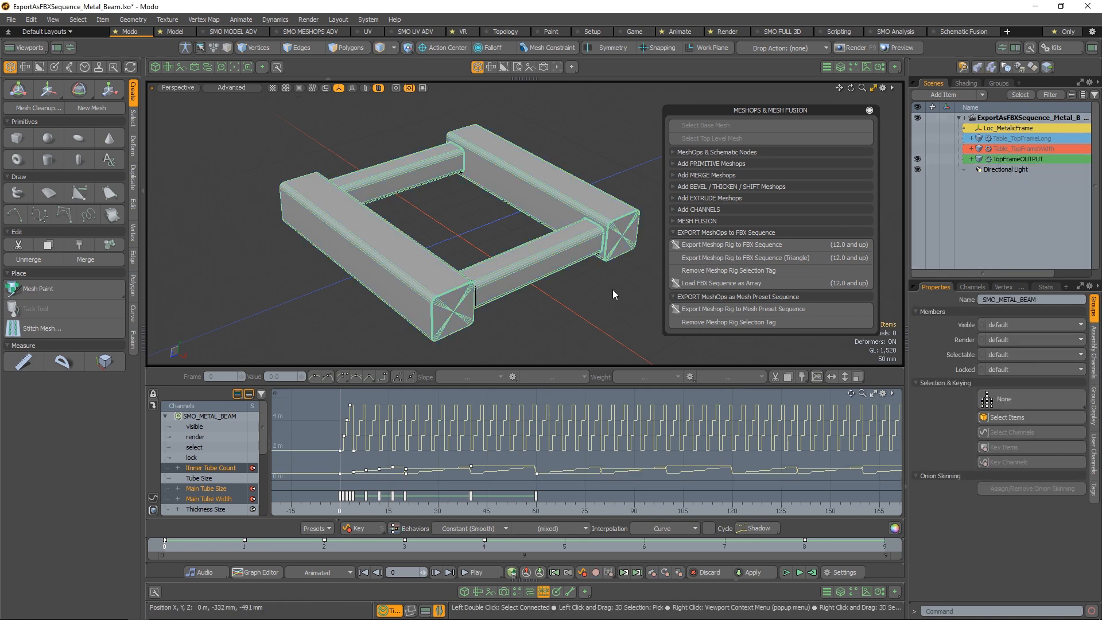
click(542, 594)
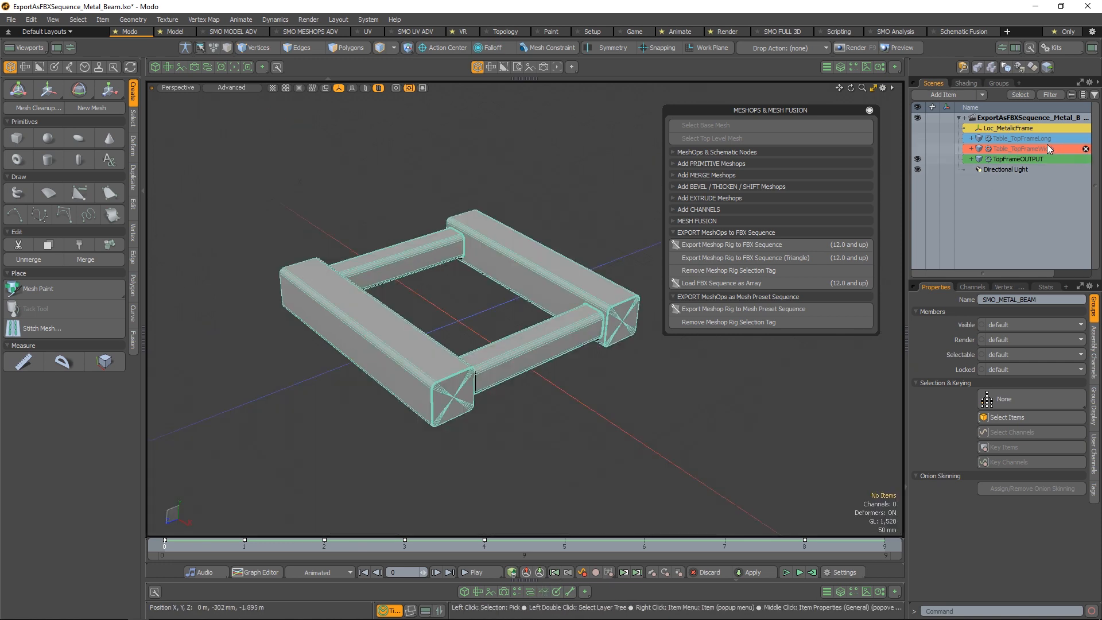
Select the TopFrameOUTPUT mesh and its 00_Texture UV map
click(1027, 159)
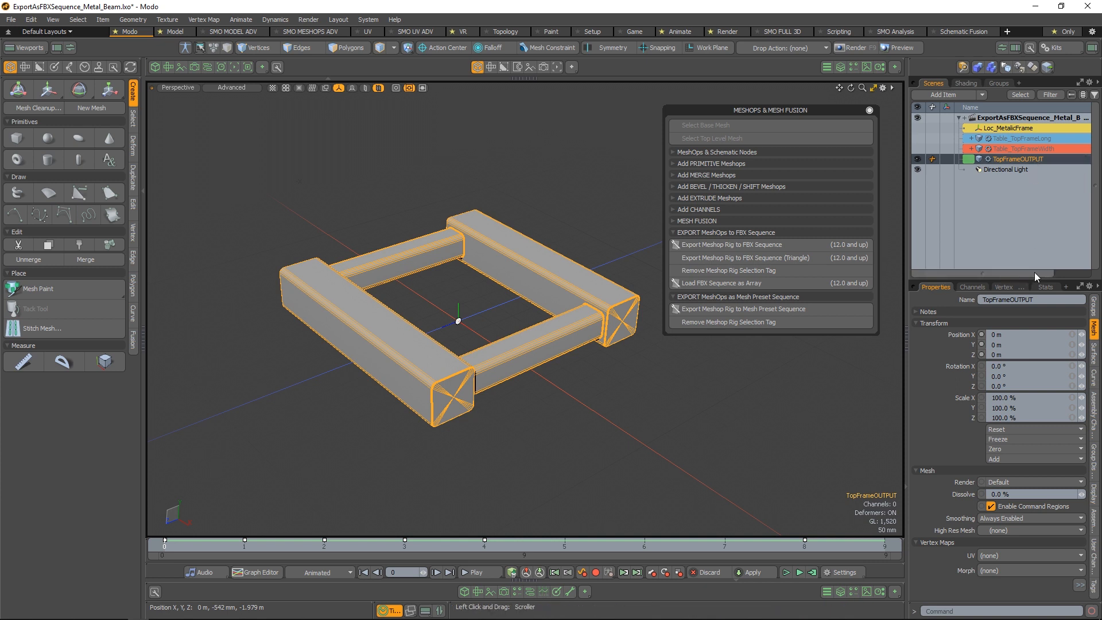
click(1001, 286)
click(916, 320)
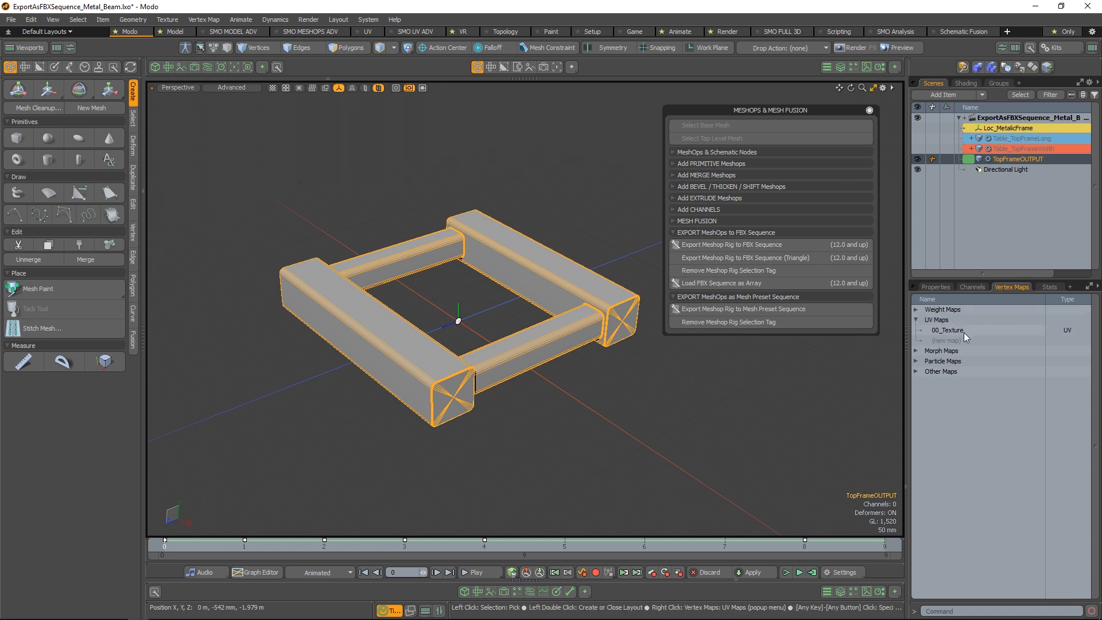
click(963, 332)
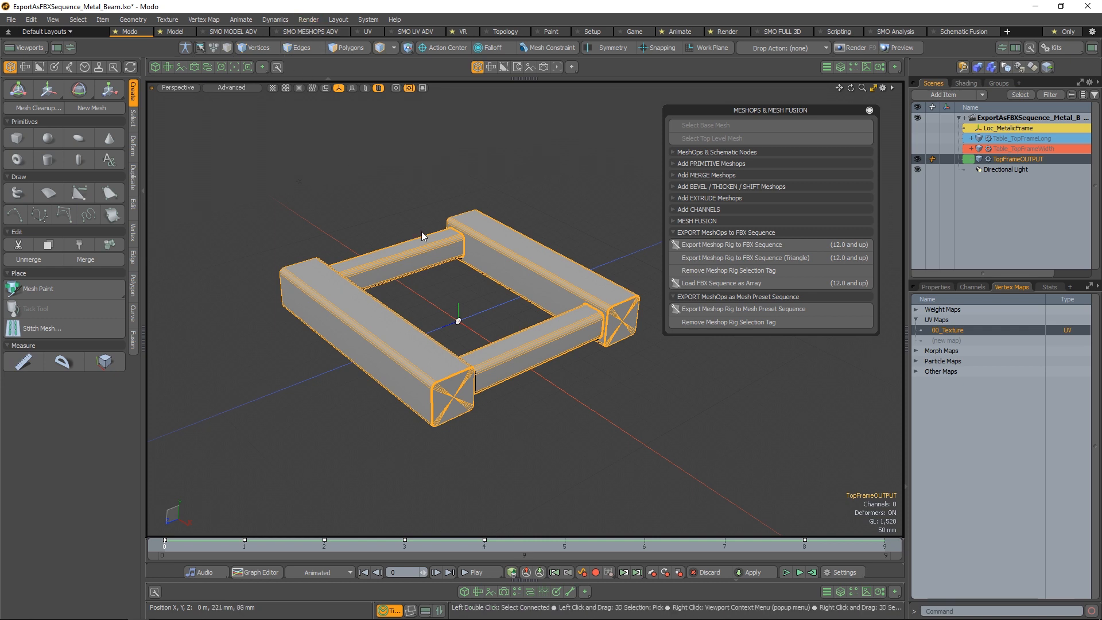
Look at the Tangent Vectors commands, including Create Mikk Tangent Basis, without running one, and reposition the MeshOps & Mesh Fusion palette
click(207, 24)
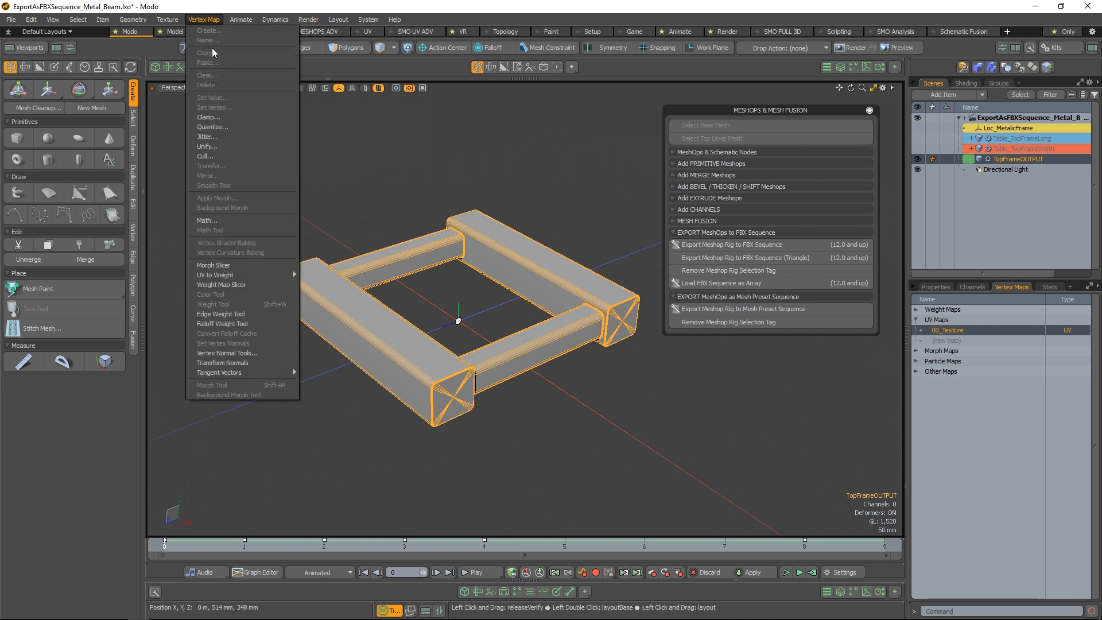
mouse_move(245, 376)
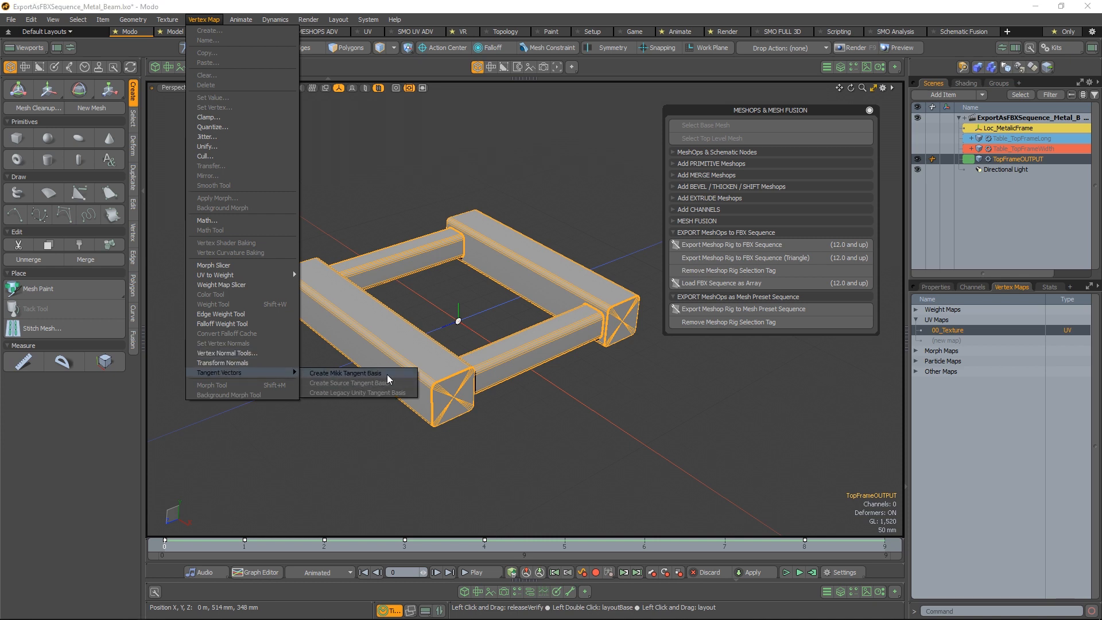
click(541, 3)
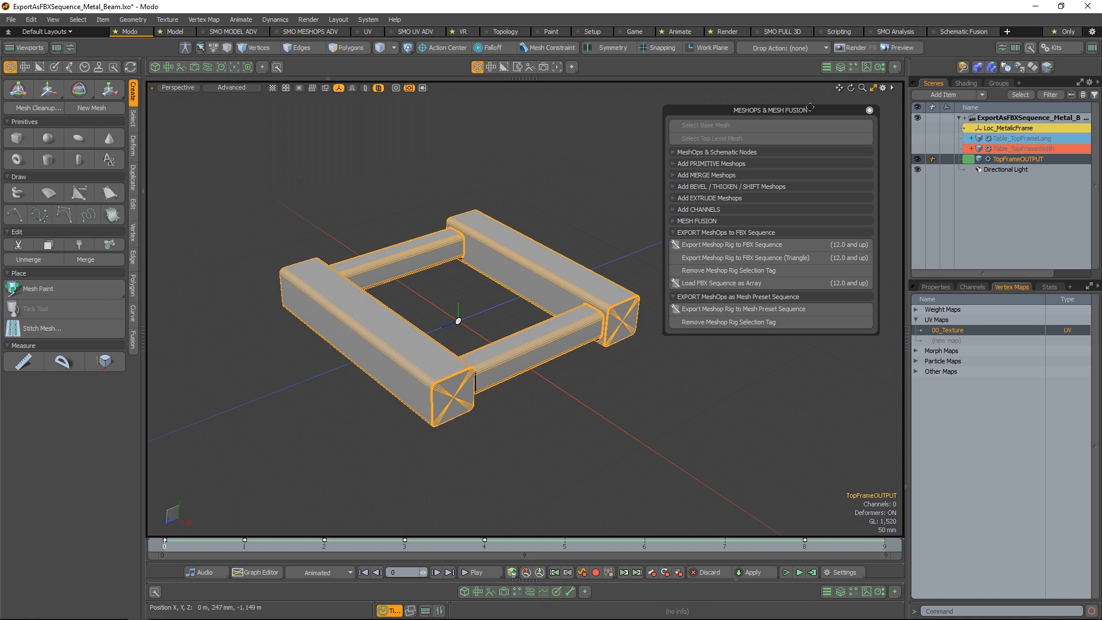
drag(808, 109, 822, 104)
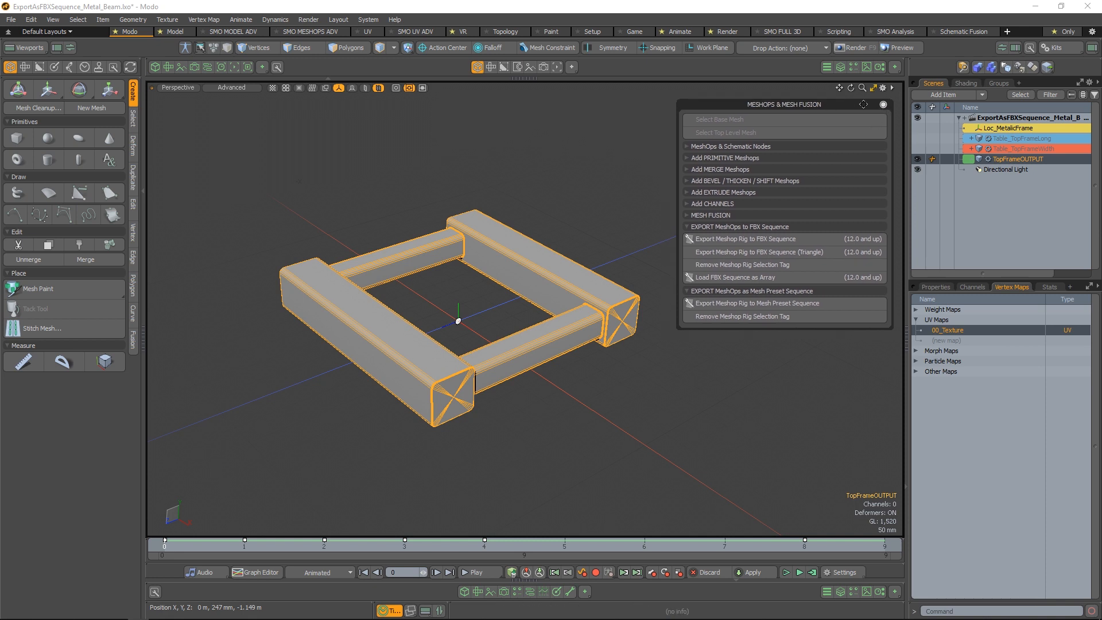
drag(863, 104, 860, 119)
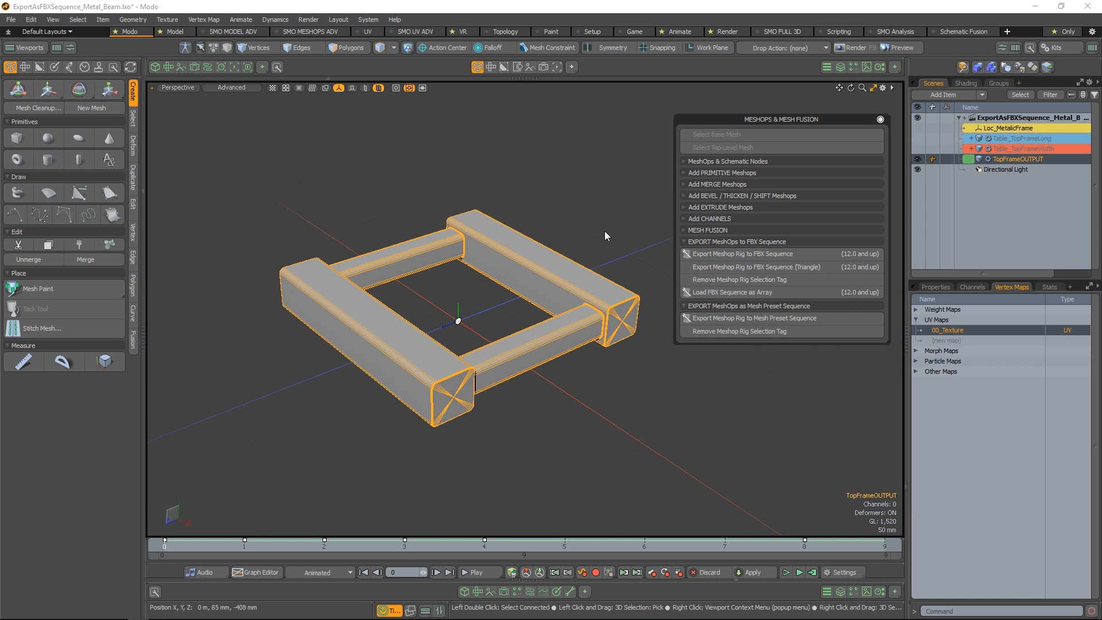
Show the FBX Preset list from the export tools beside the MeshOps palette, review its Meshop Rig To FBX Sequence presets, and close it
key(alt+space)
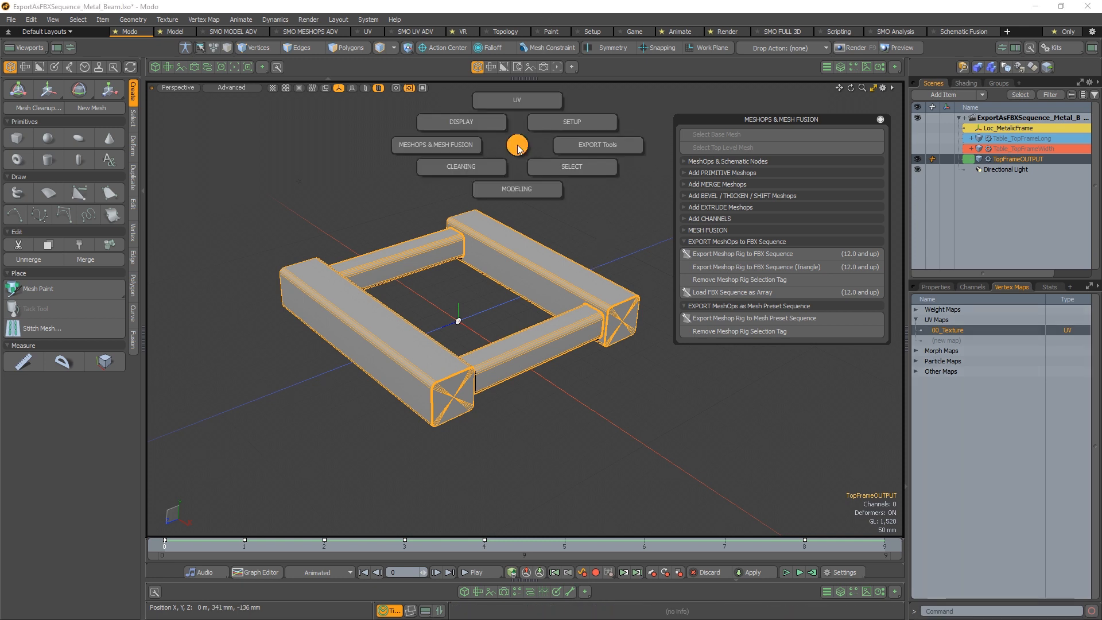
click(606, 143)
click(606, 102)
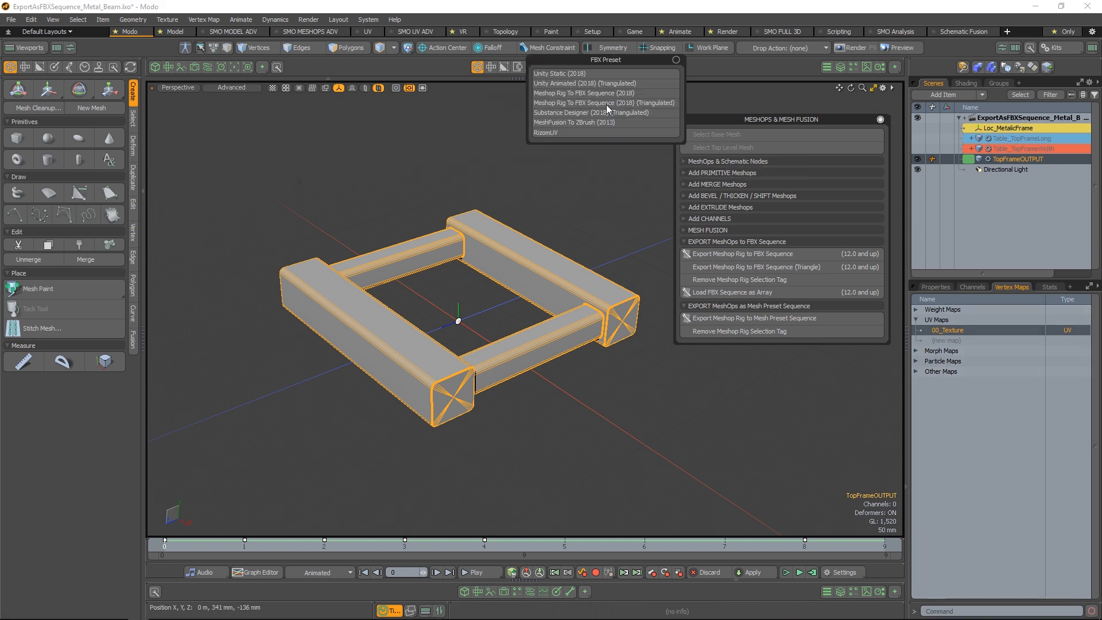
drag(606, 105, 294, 132)
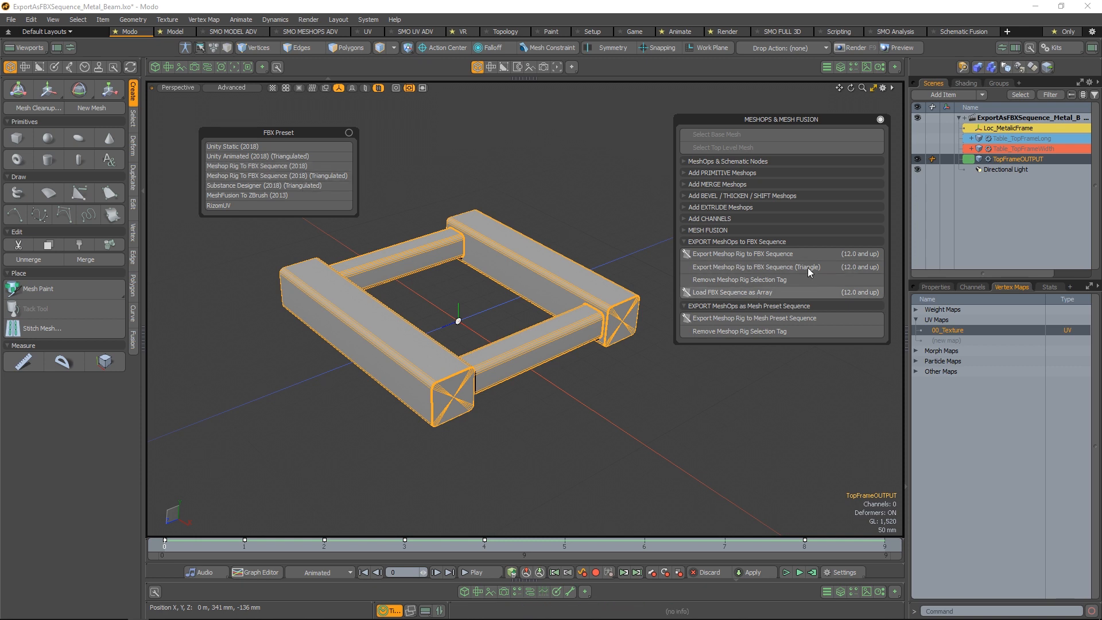
click(827, 125)
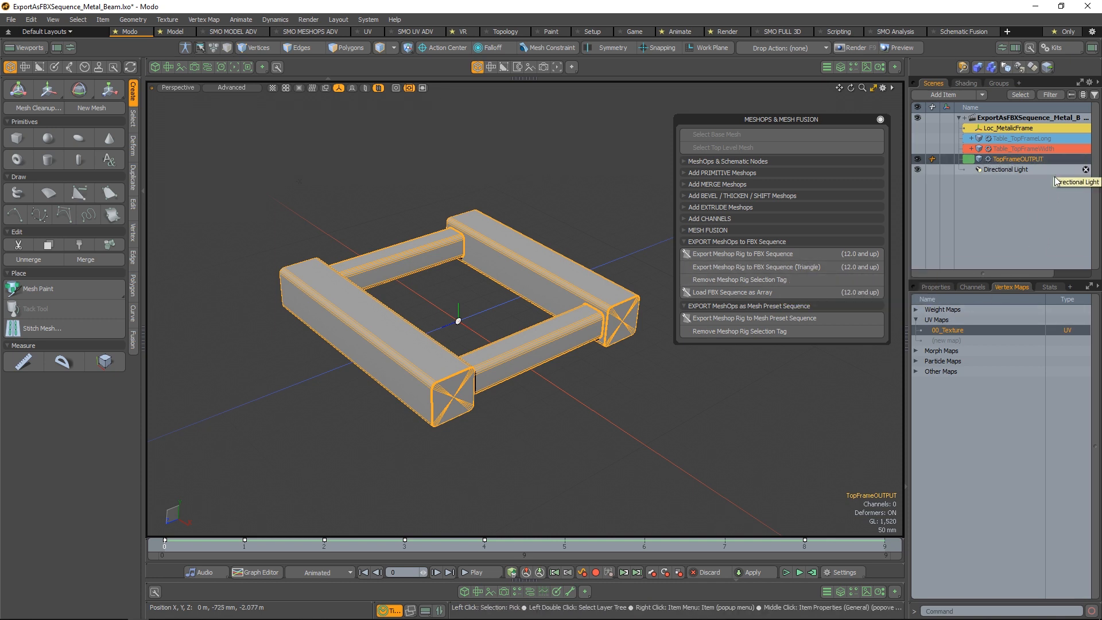
Return the timeline to frame 0 and reselect the 00_Texture UV map of TopFrameOUTPUT
drag(244, 551, 165, 549)
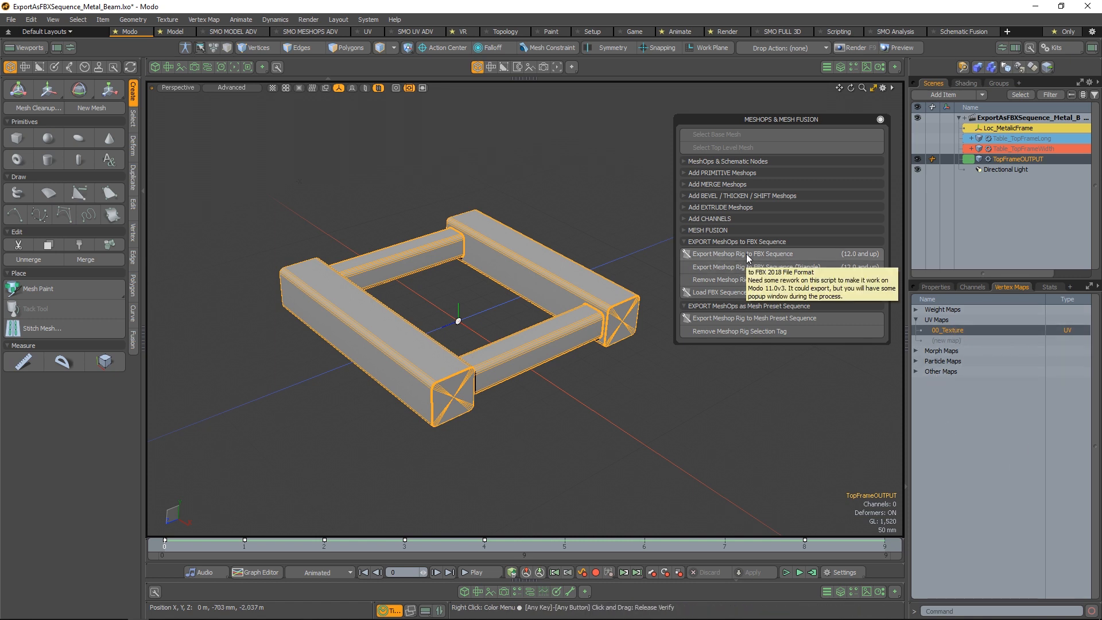
click(969, 338)
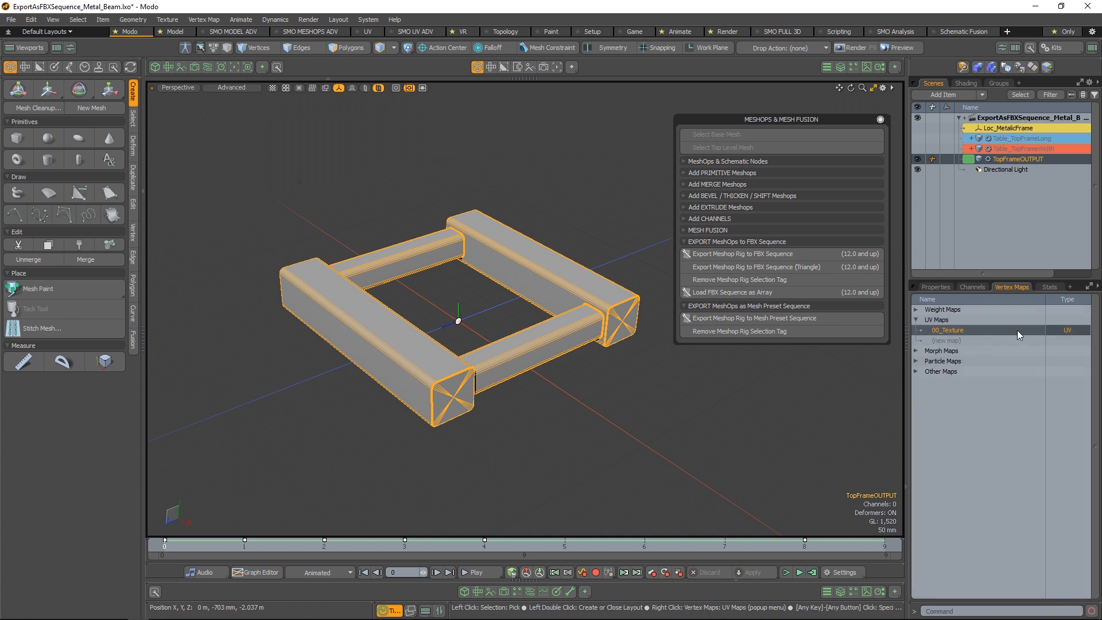
click(552, 304)
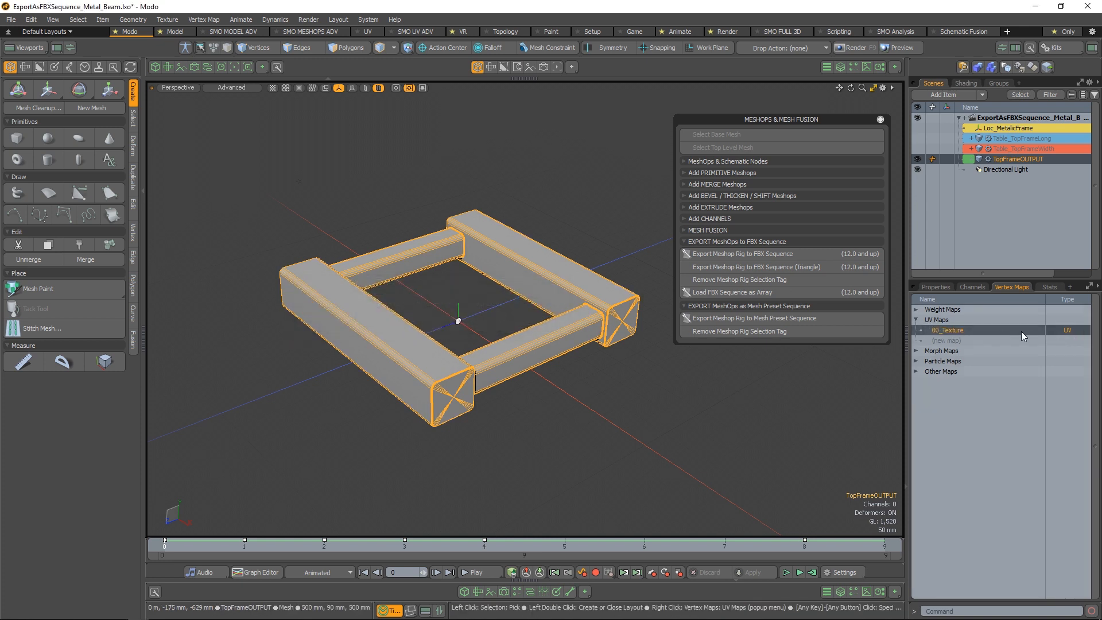
click(1069, 332)
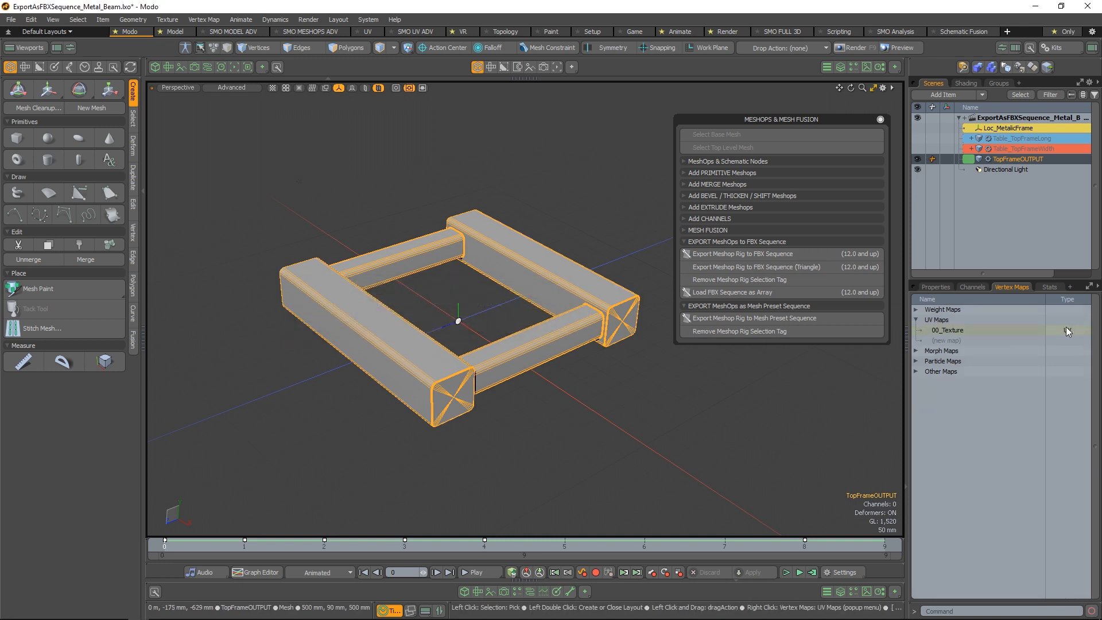
click(1054, 330)
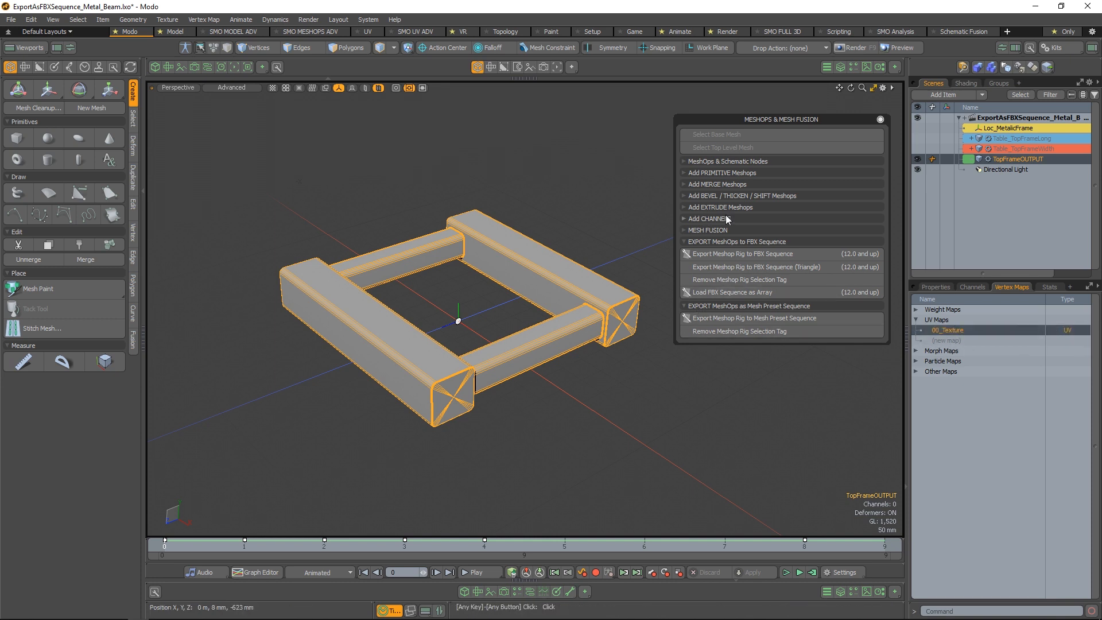
Export the MeshOps rig to an FBX sequence named MetalBeam in the C:\TEMP\MeshOpsRig_Export folder
click(807, 250)
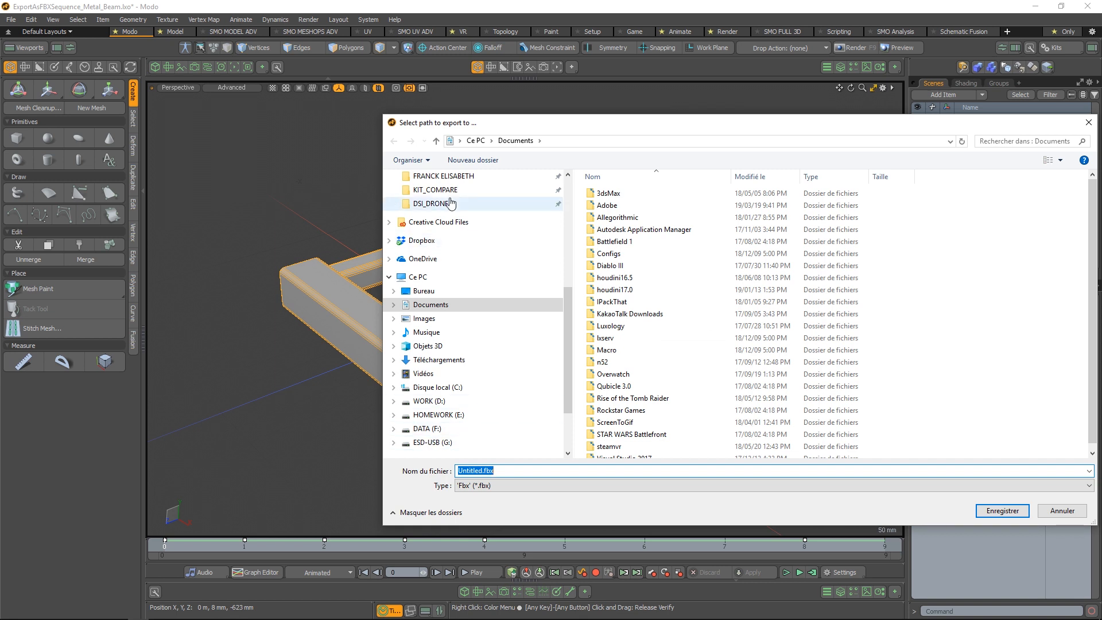
click(436, 387)
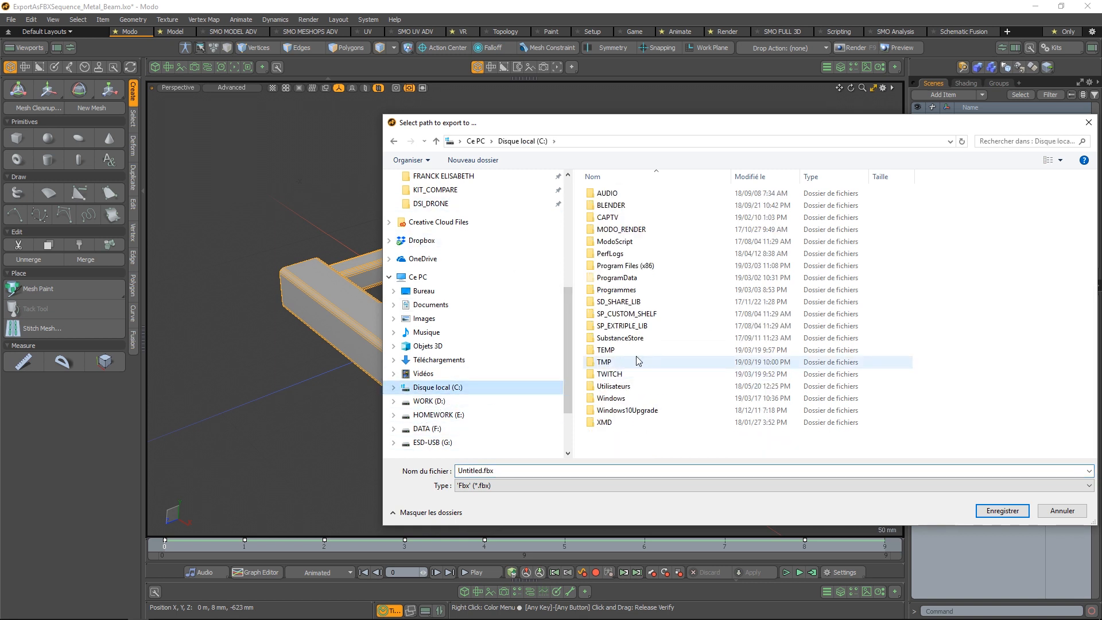
double_click(639, 349)
double_click(645, 266)
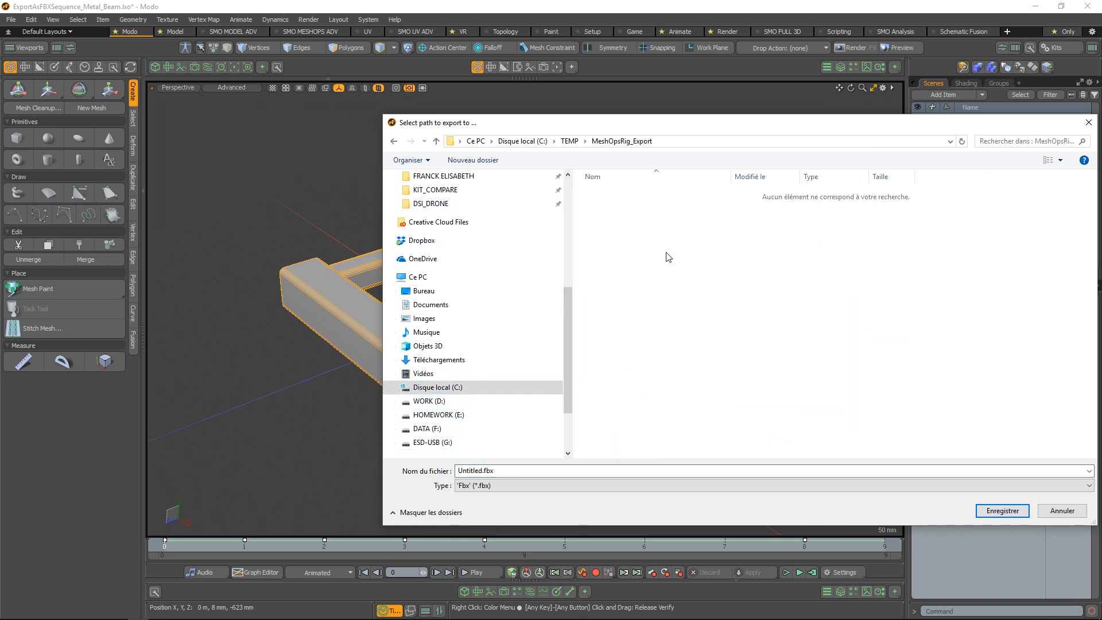
click(531, 470)
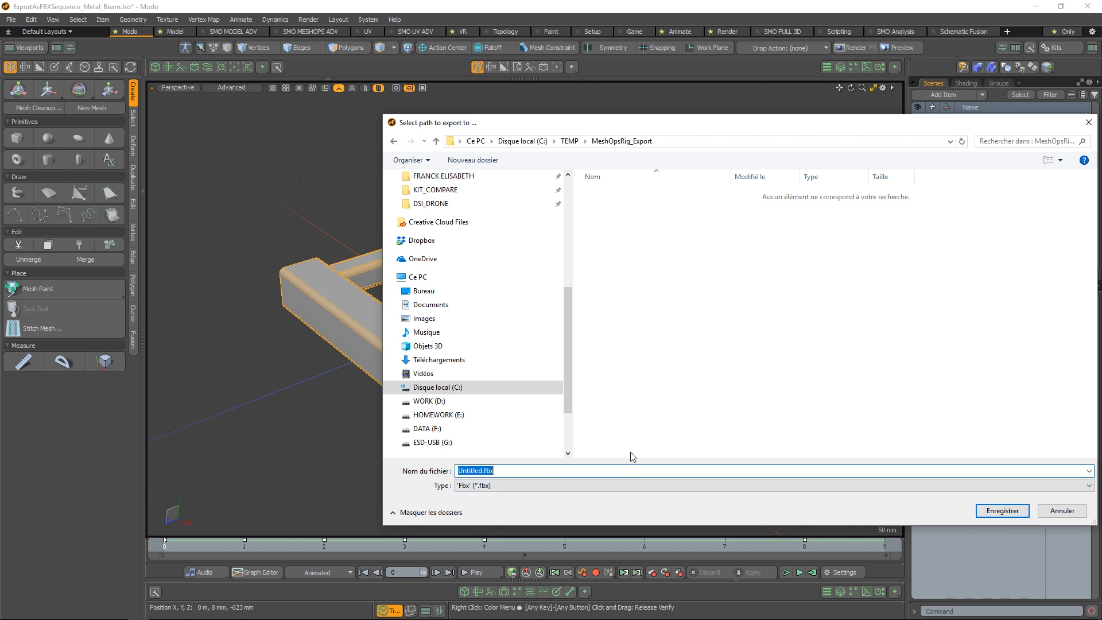
text(MetalBeam)
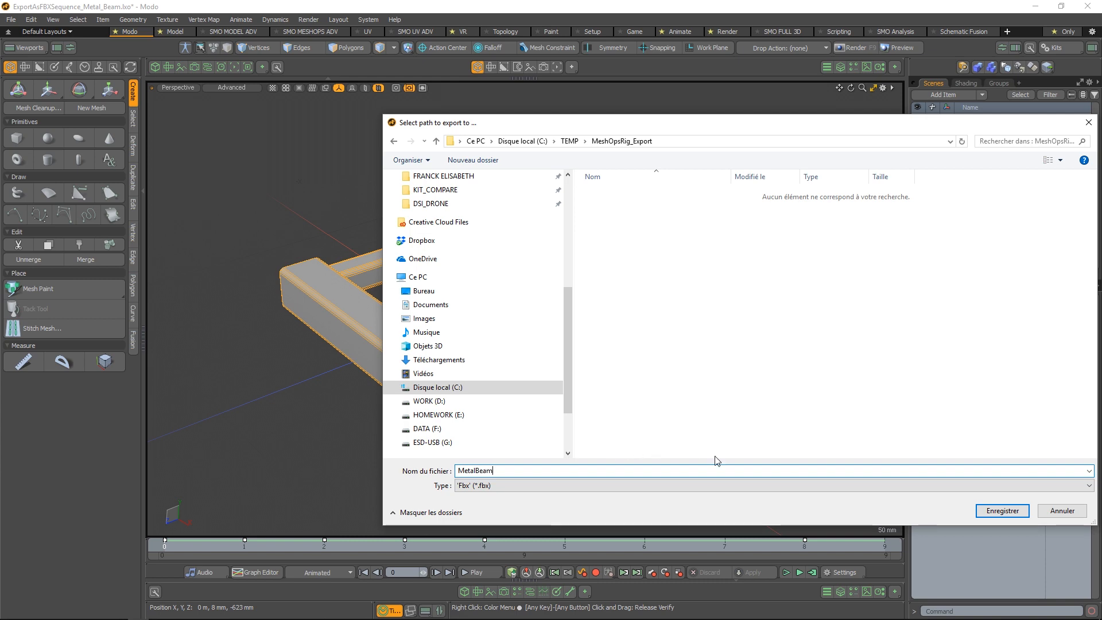
click(1003, 511)
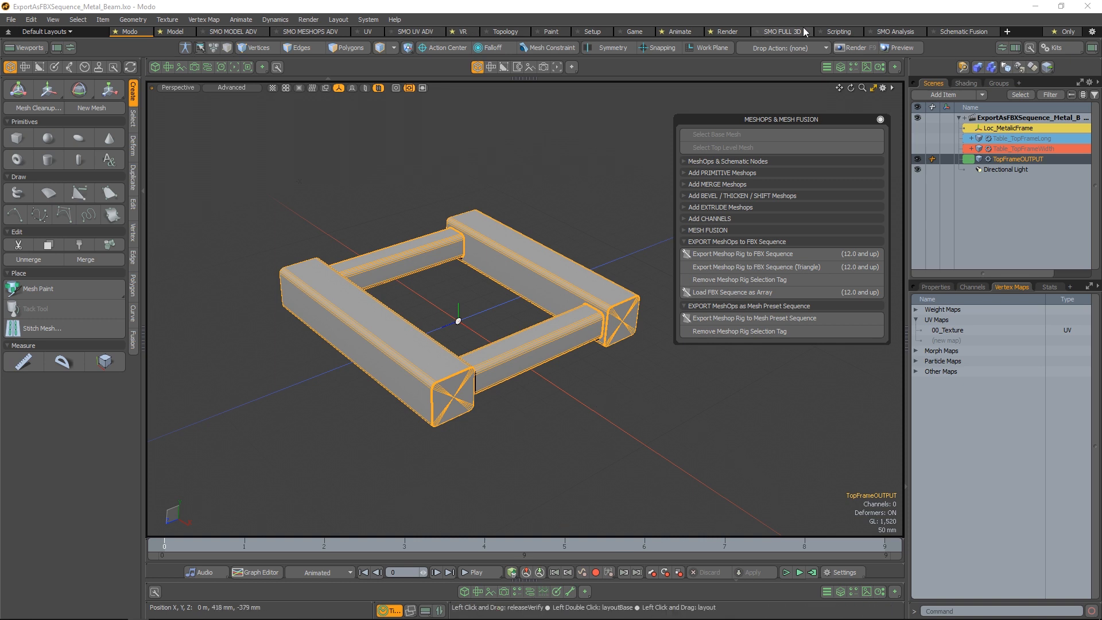
Review the FBX export script's log in the SMO Analysis layout, and return to the Modo layout with nothing selected
click(902, 32)
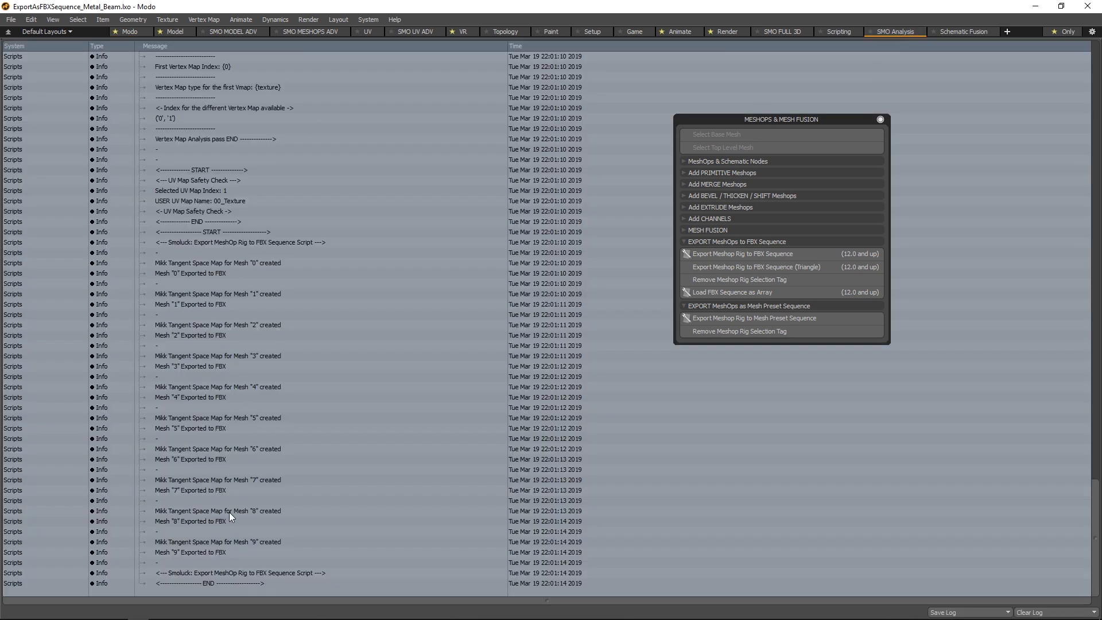
scroll(227, 381, up, 5)
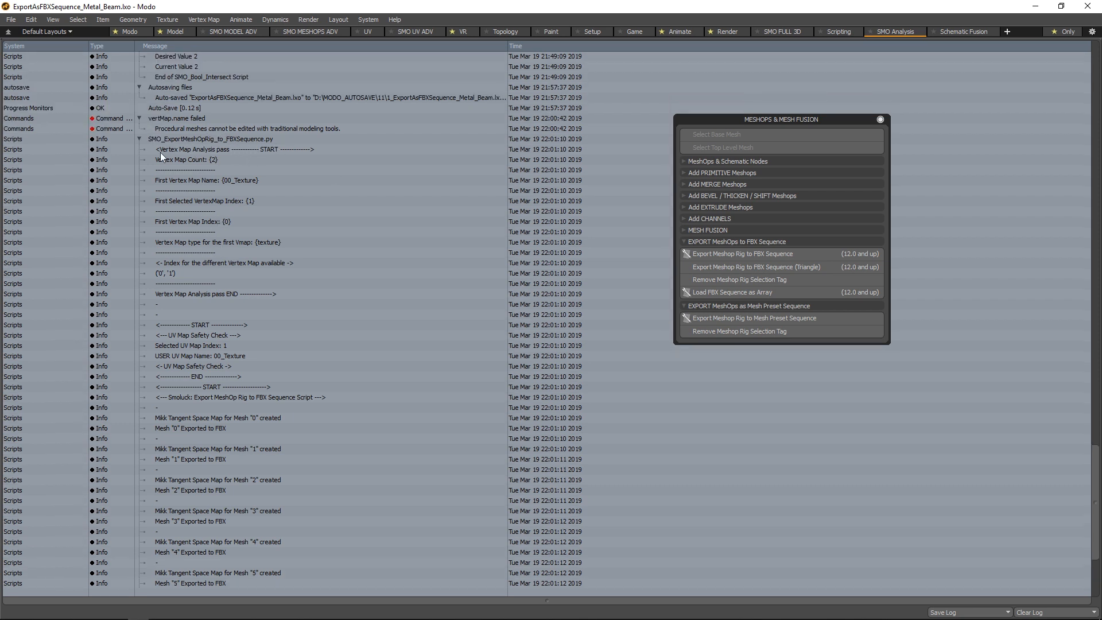
scroll(241, 298, down, 5)
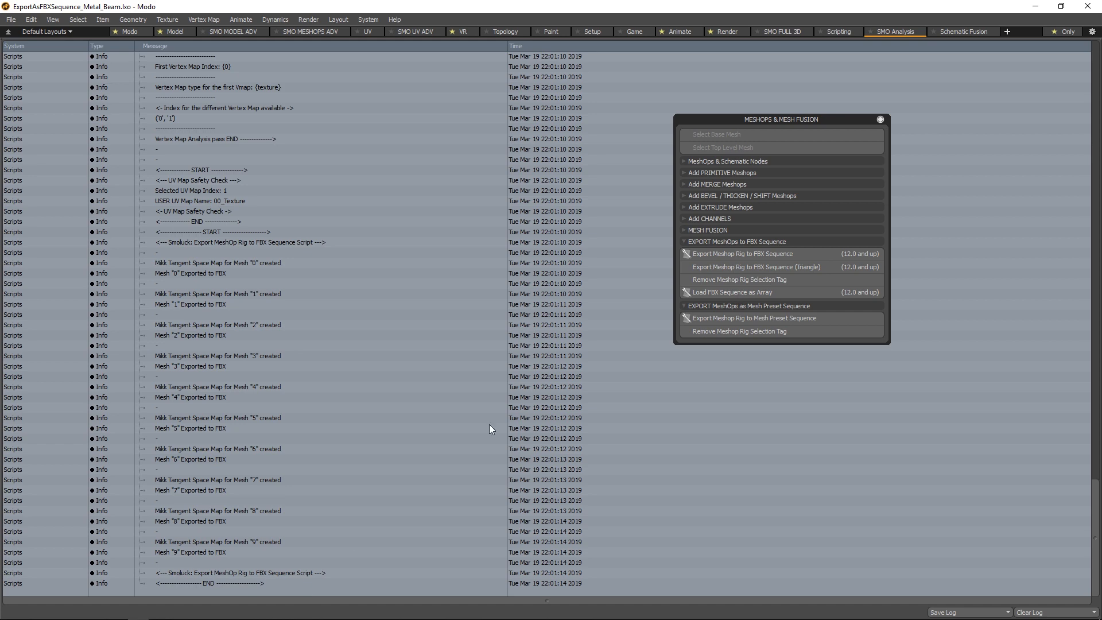
click(136, 30)
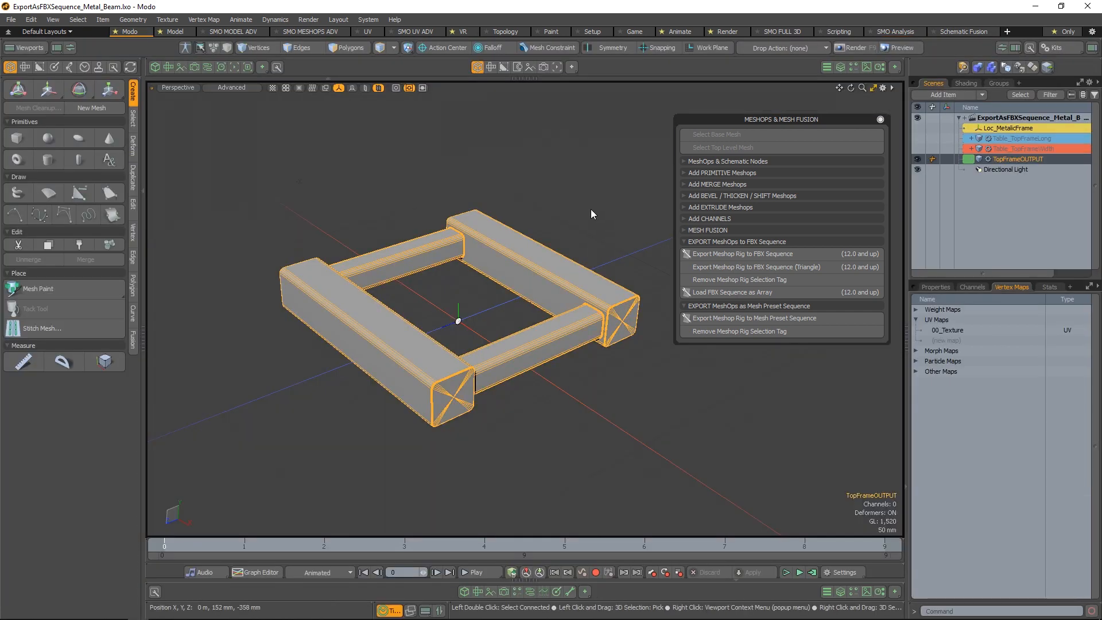
click(591, 210)
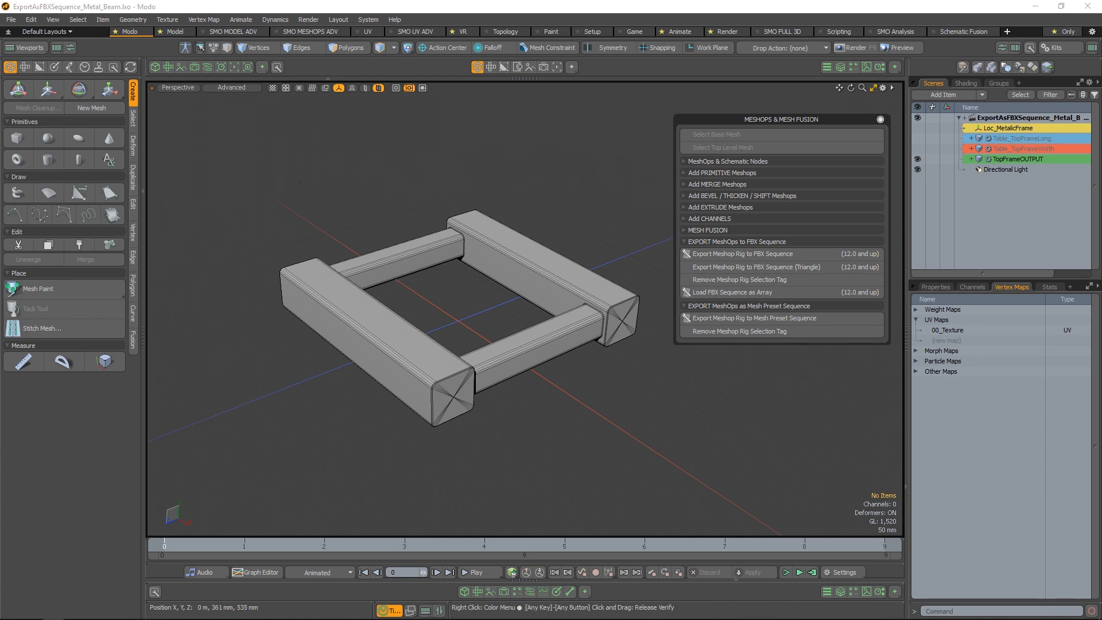
Switch to File Explorer and check the exported MetalBeam_0.fbx to MetalBeam_9.fbx files in the MeshOpsRig_Export folder
drag(0, 99, 548, 99)
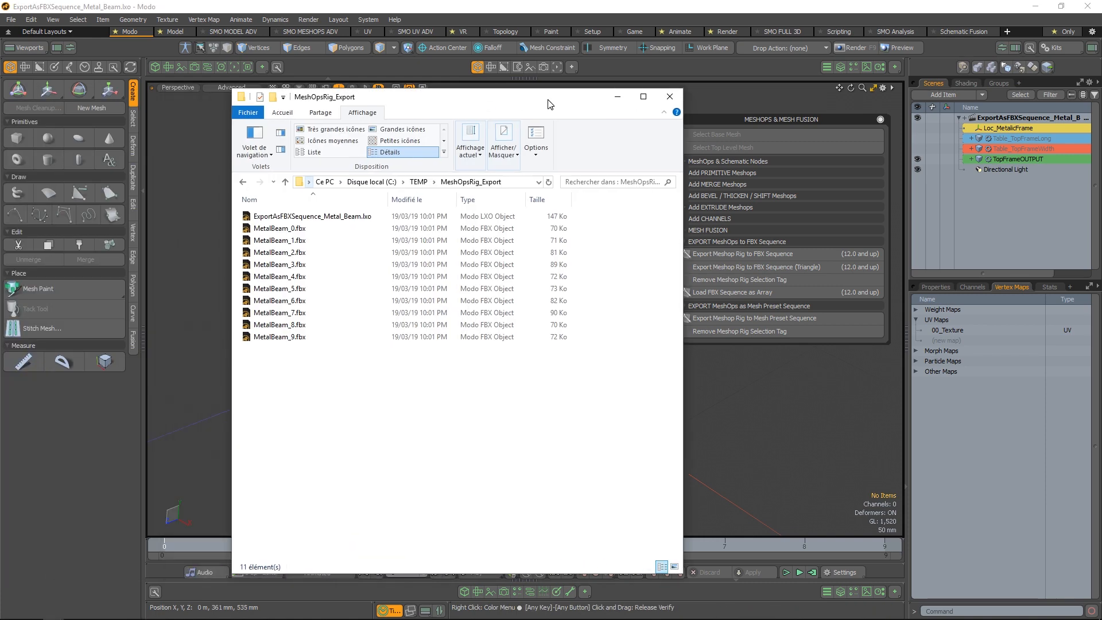
click(313, 229)
mouse_move(925, 614)
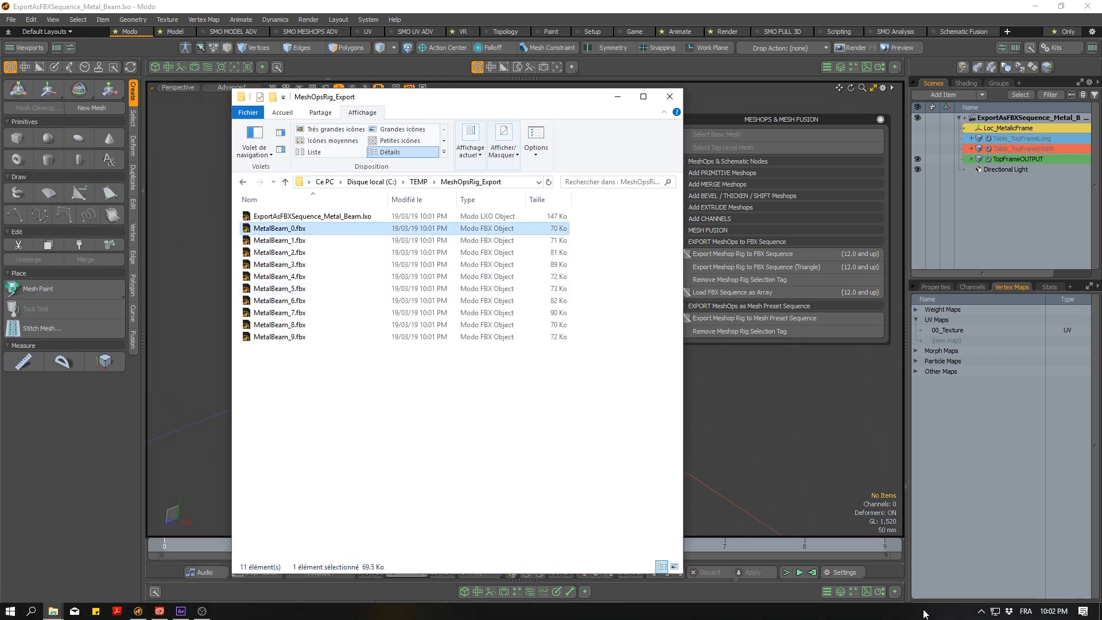
mouse_move(1050, 617)
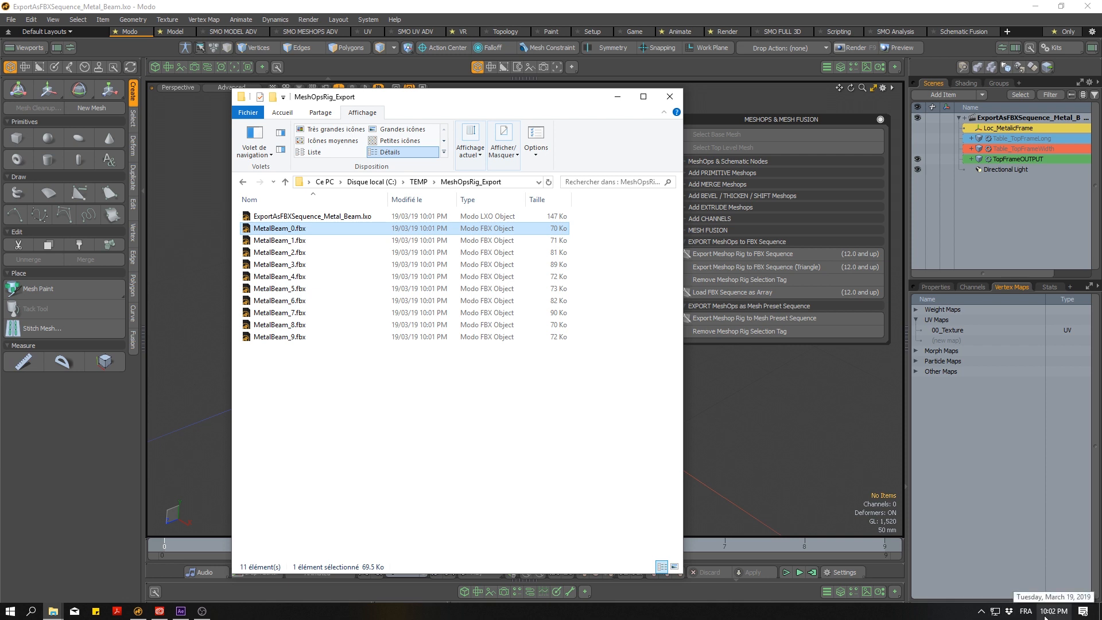
click(438, 337)
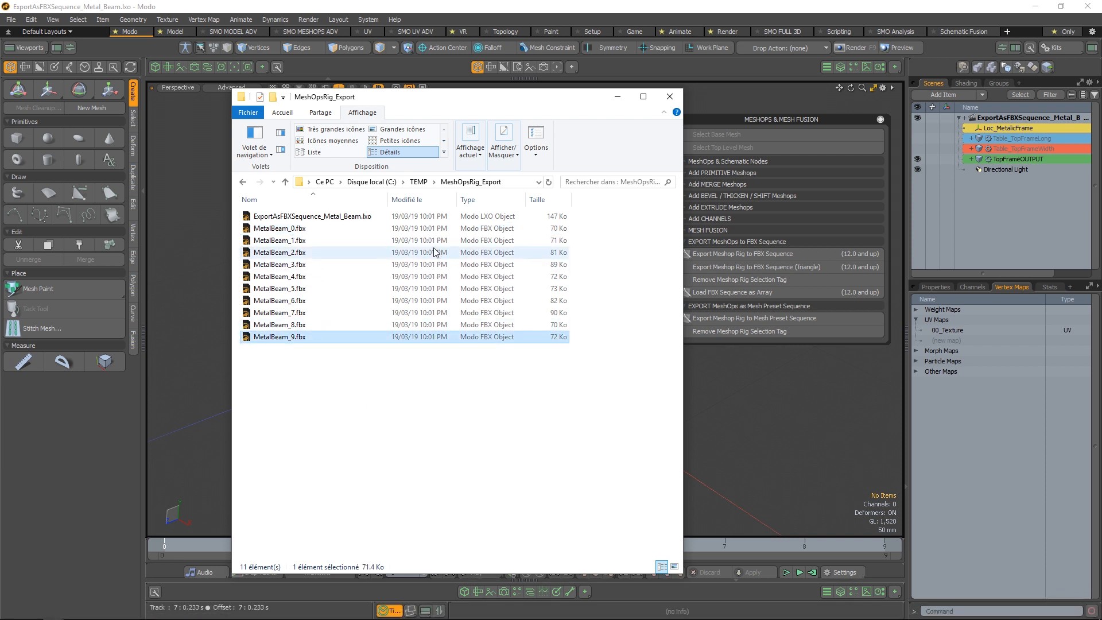
shift+click(304, 228)
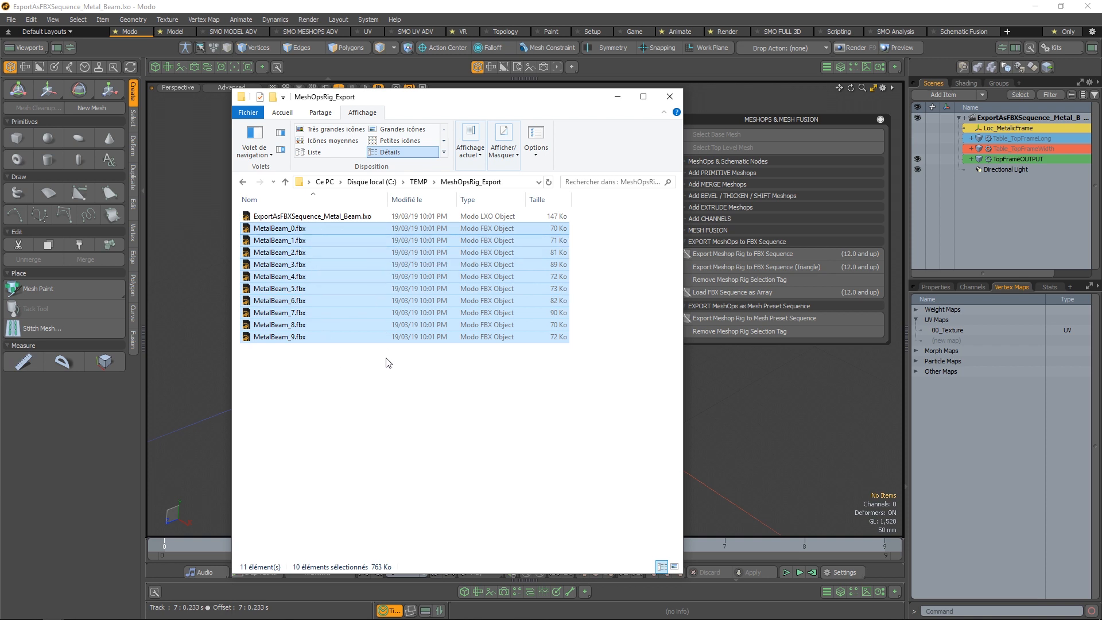
click(422, 281)
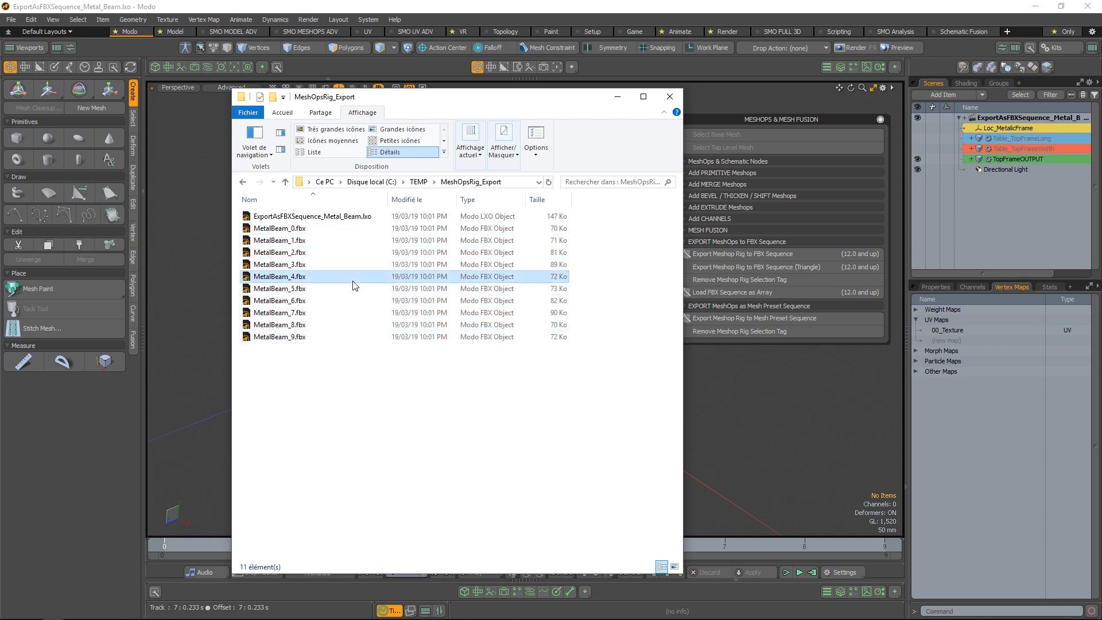
Try to preview MetalBeam_4.fbx in File Explorer, compare its file details, and close the folder window
click(280, 133)
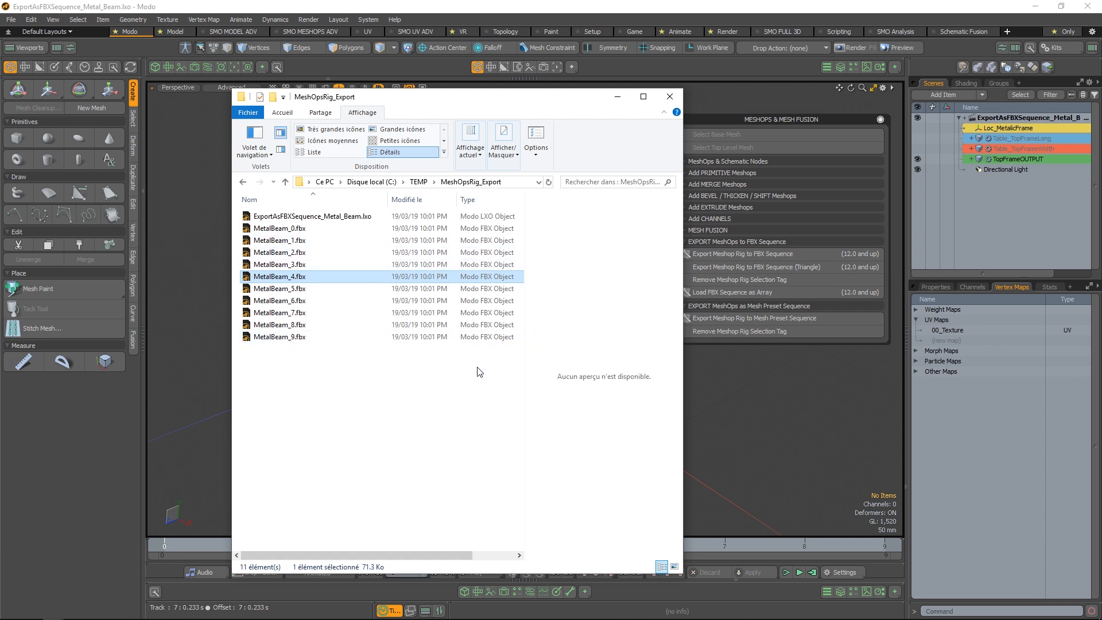
click(435, 386)
drag(231, 362, 136, 360)
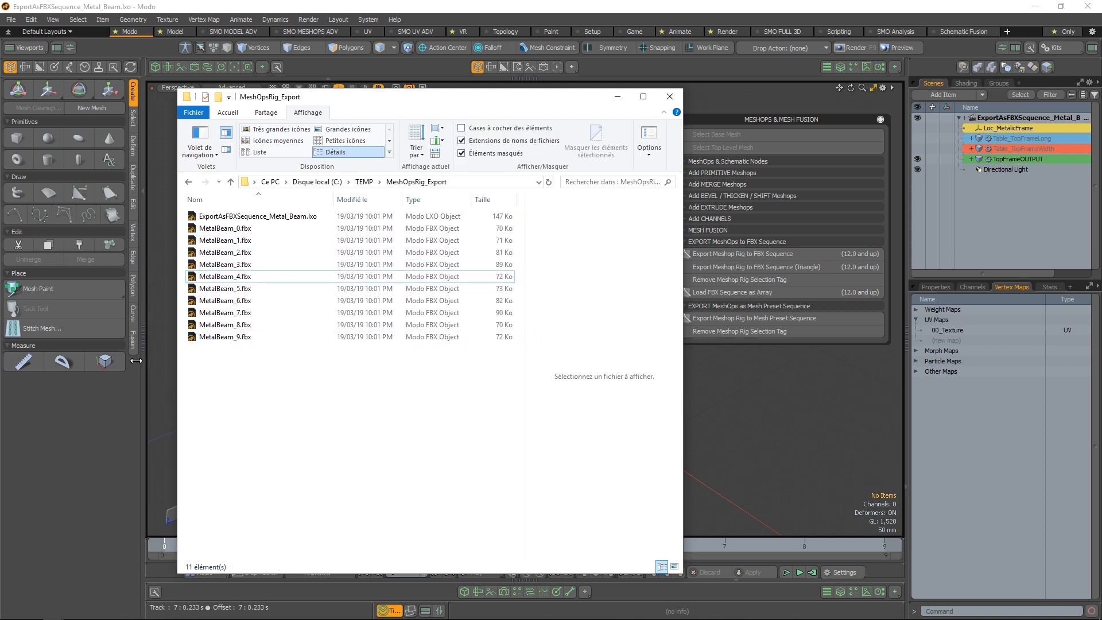
click(231, 276)
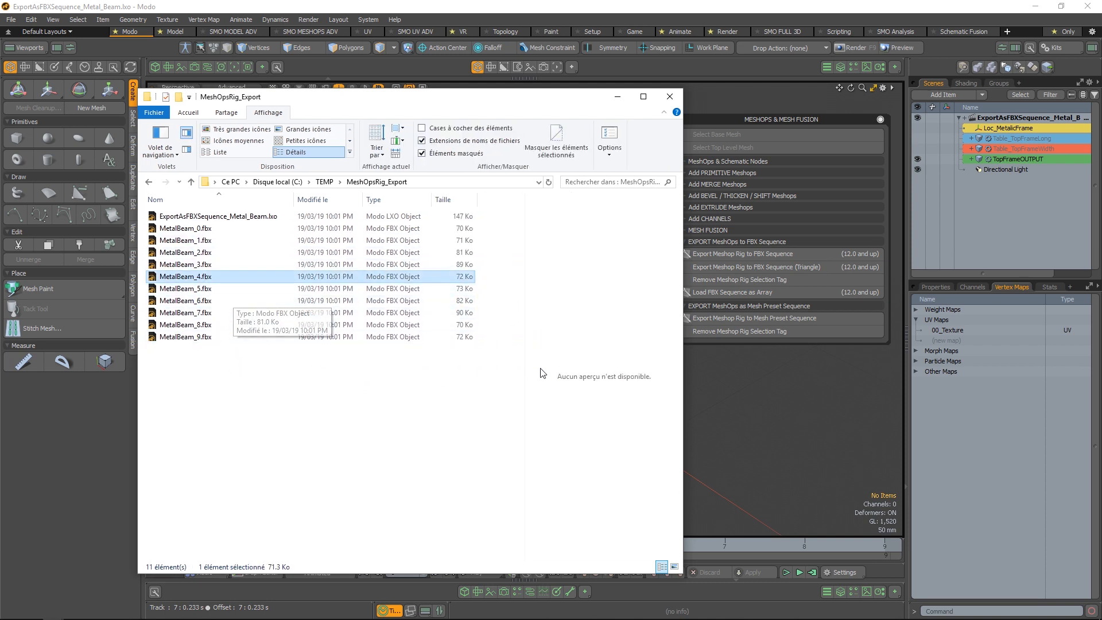
mouse_move(524, 364)
mouse_down()
mouse_move(482, 366)
mouse_move(505, 366)
mouse_up()
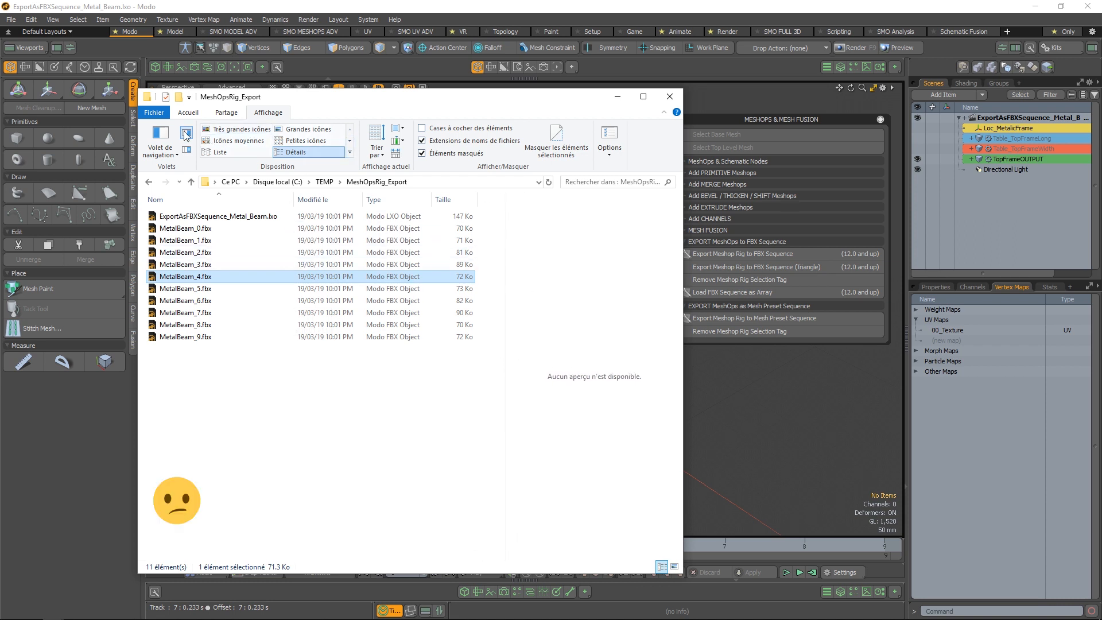
click(186, 151)
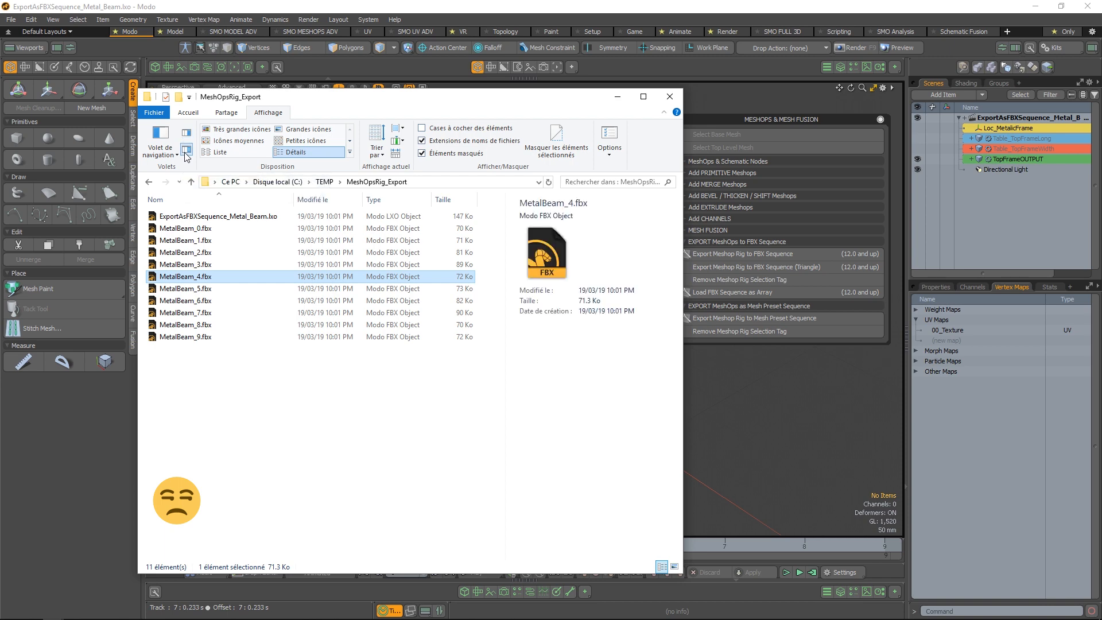
click(185, 132)
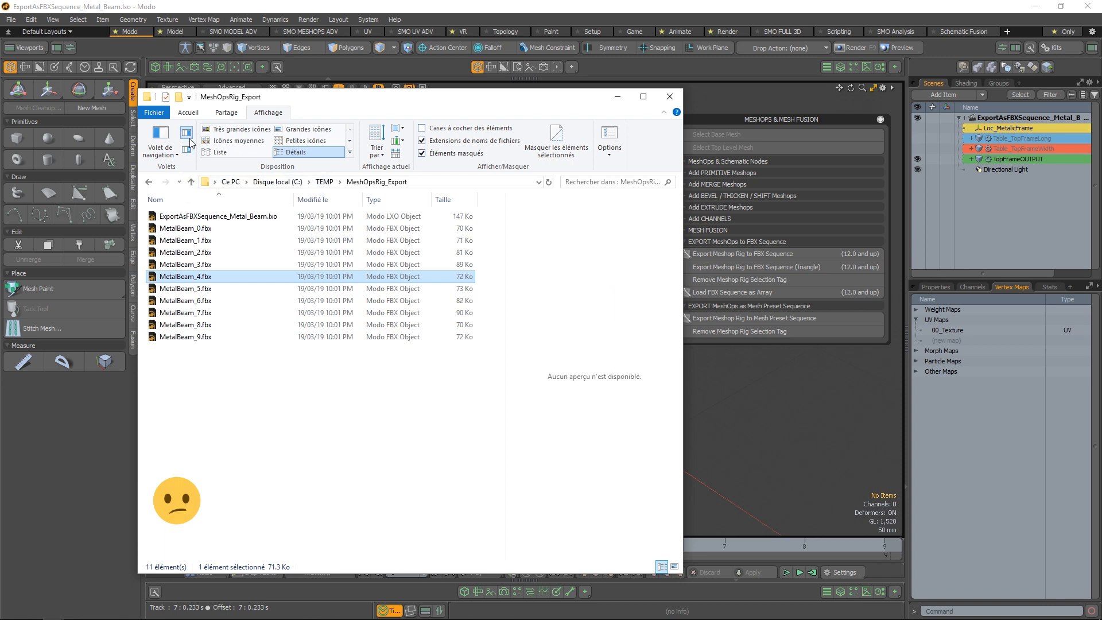
click(671, 97)
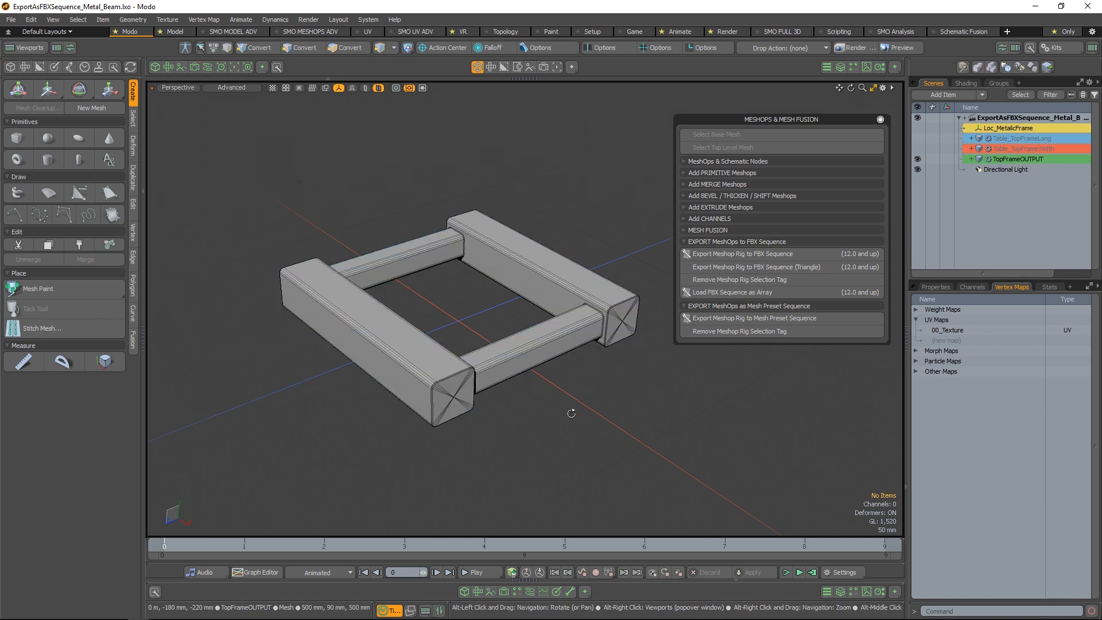
Look over the beam frame in the viewport and close all scenes to start from an empty untitled one
alt+drag(571, 413, 529, 396)
scroll(530, 396, up, 2)
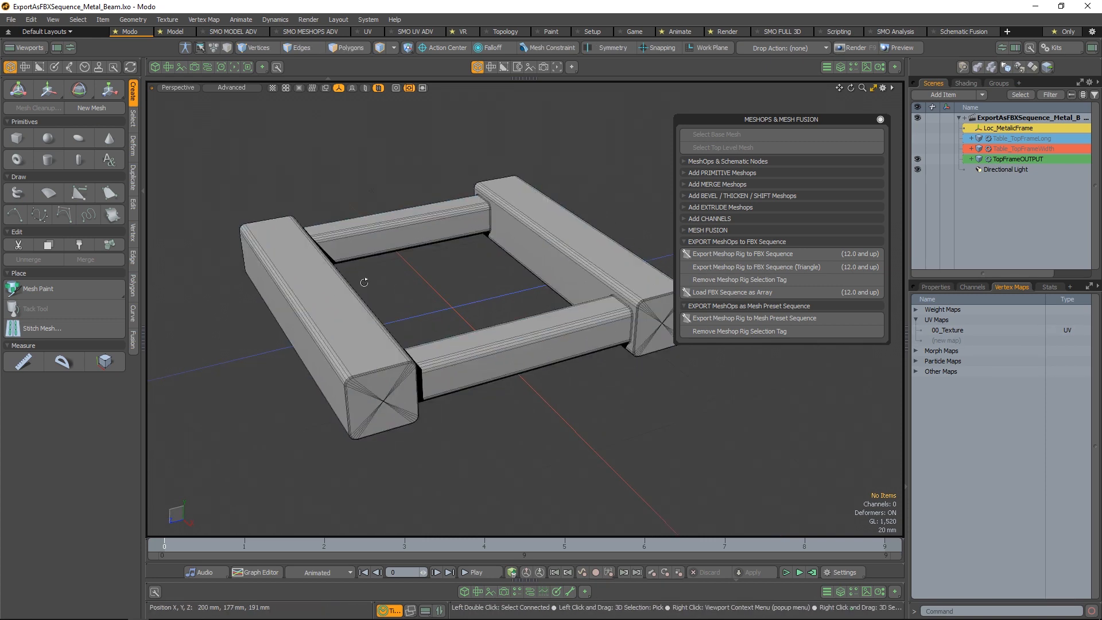
alt+drag(364, 282, 463, 313)
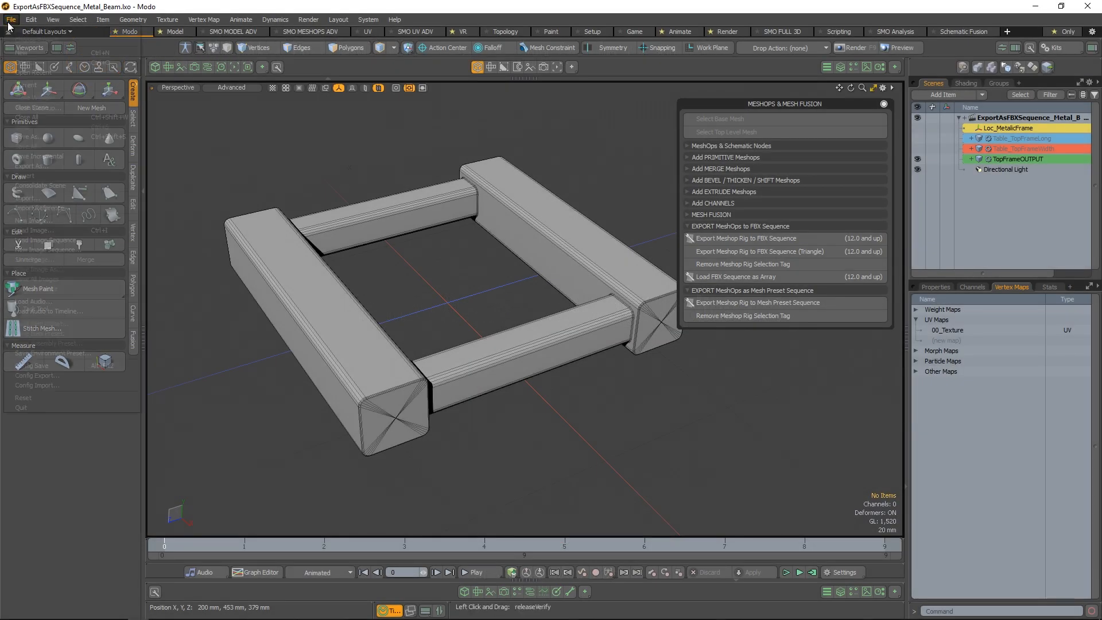
click(11, 19)
click(74, 117)
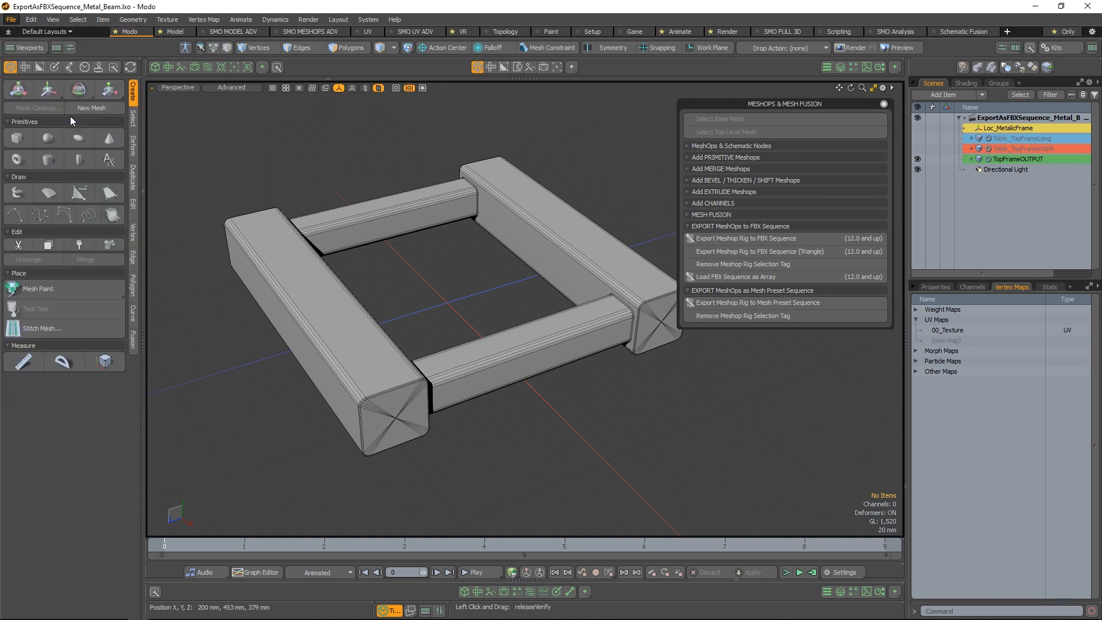
click(11, 23)
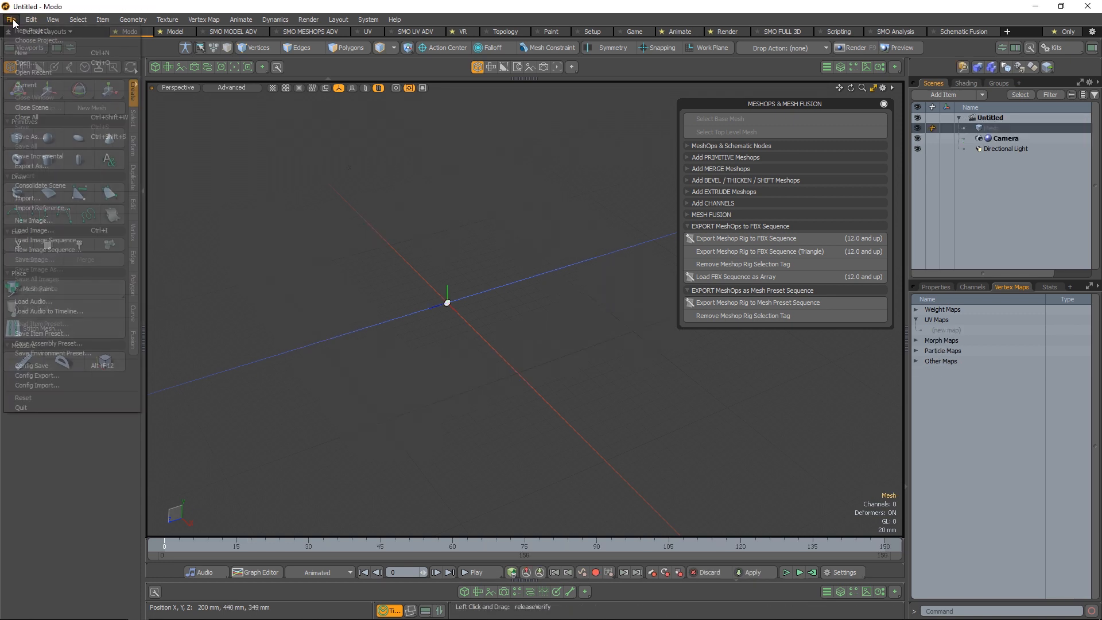
click(11, 24)
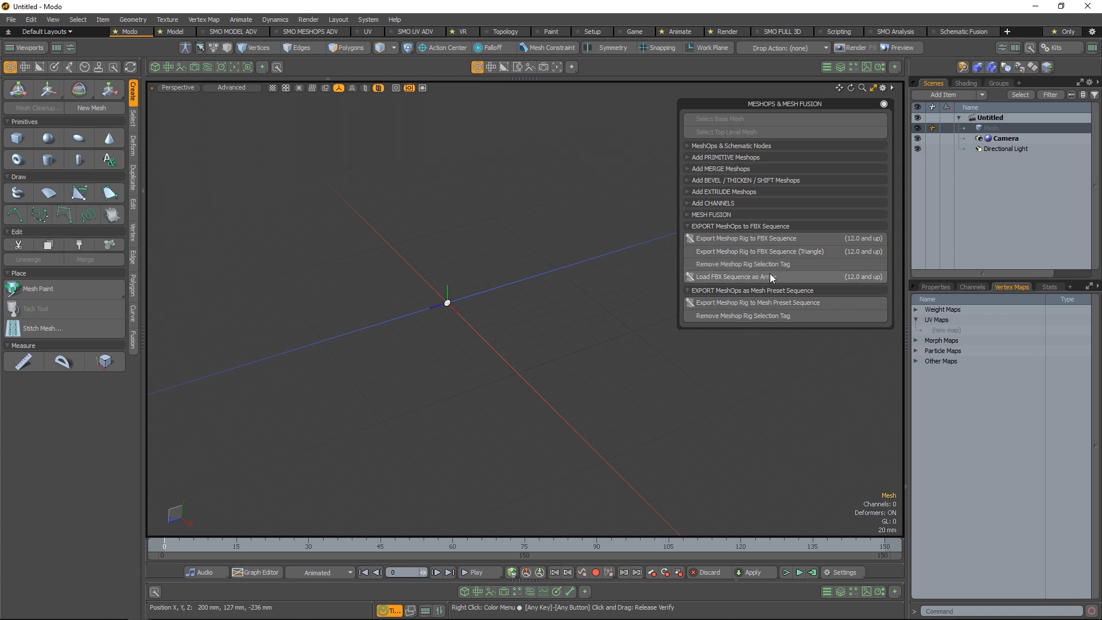
Start loading an FBX sequence as an array, accept clearing the undos, and browse to C:\TEMP\MeshOpsRig_Export for the import files
click(738, 280)
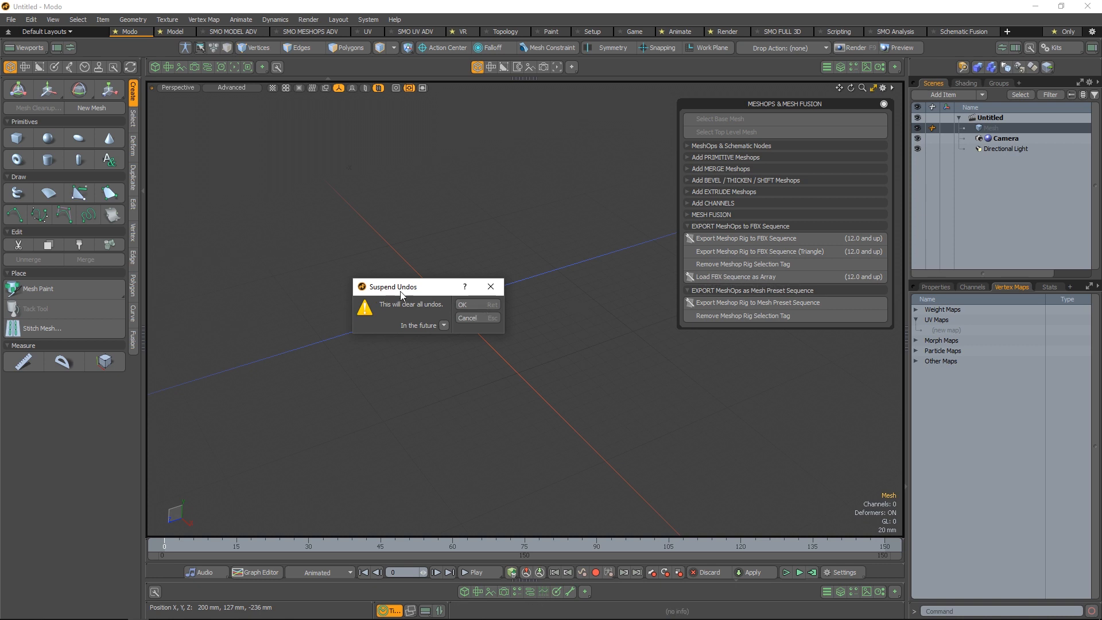
click(487, 304)
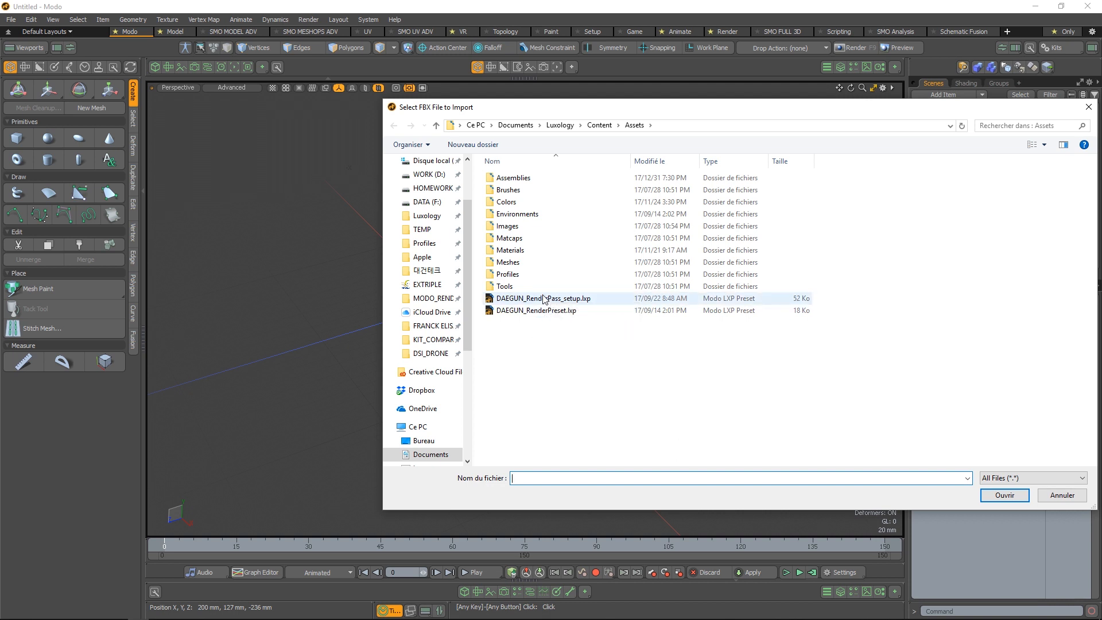
click(422, 229)
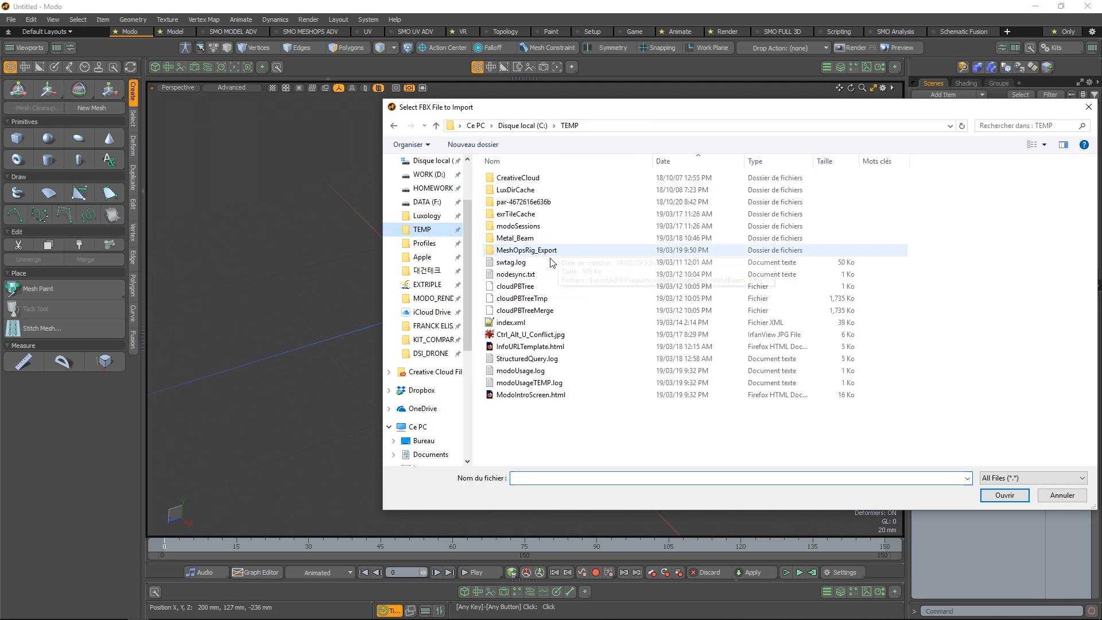
double_click(547, 238)
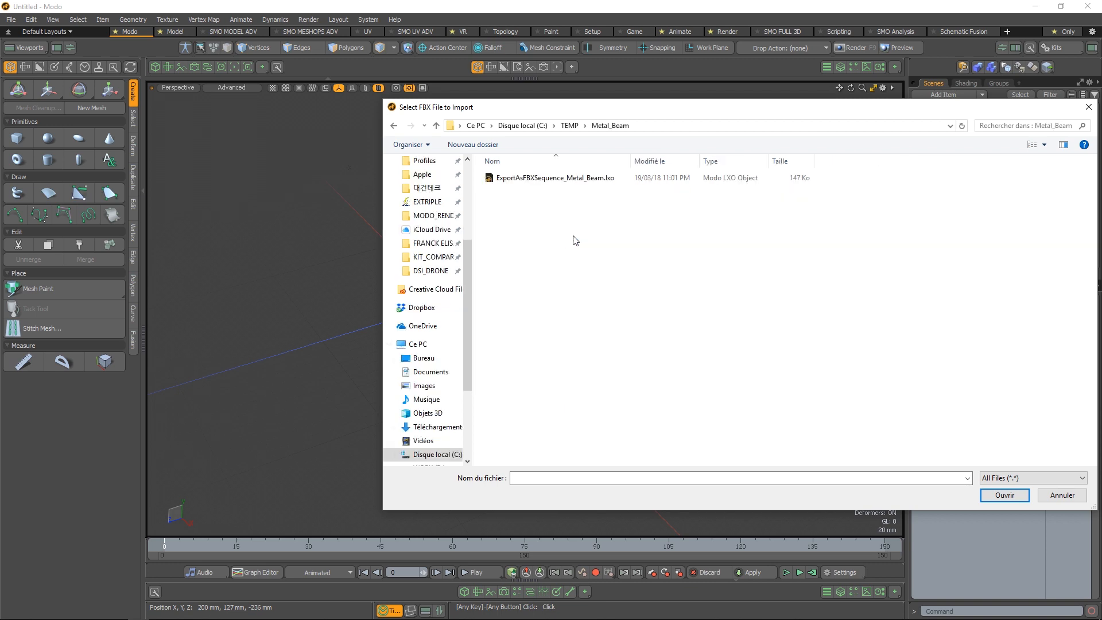
click(570, 125)
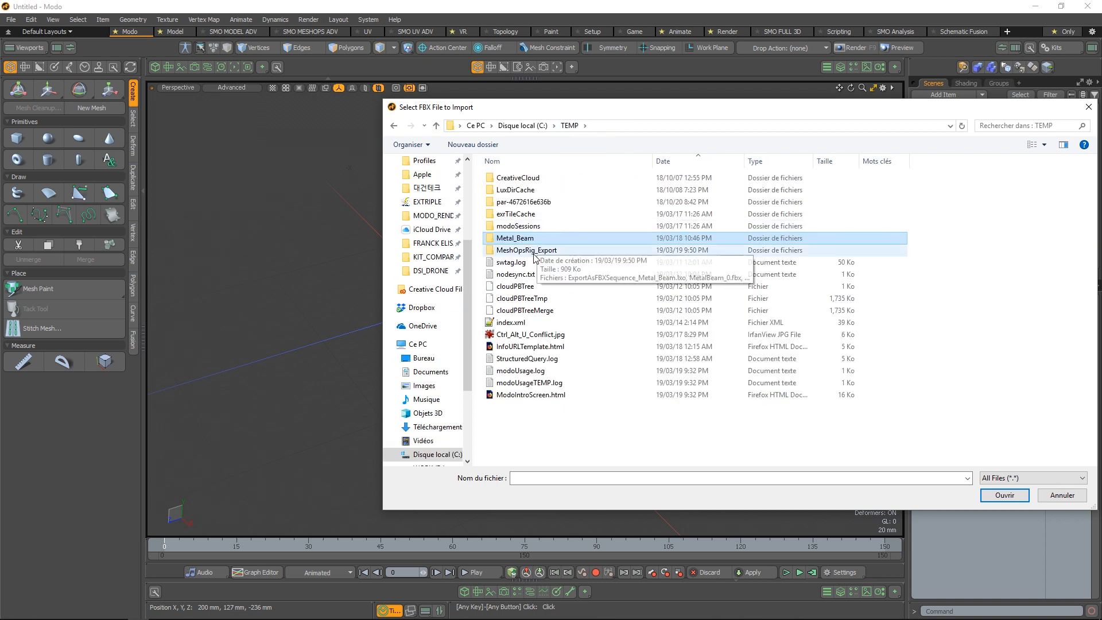
double_click(535, 253)
Select MetalBeam_0.fbx to MetalBeam_9.fbx and copy the MetalBeam name pattern from the file name list
click(547, 190)
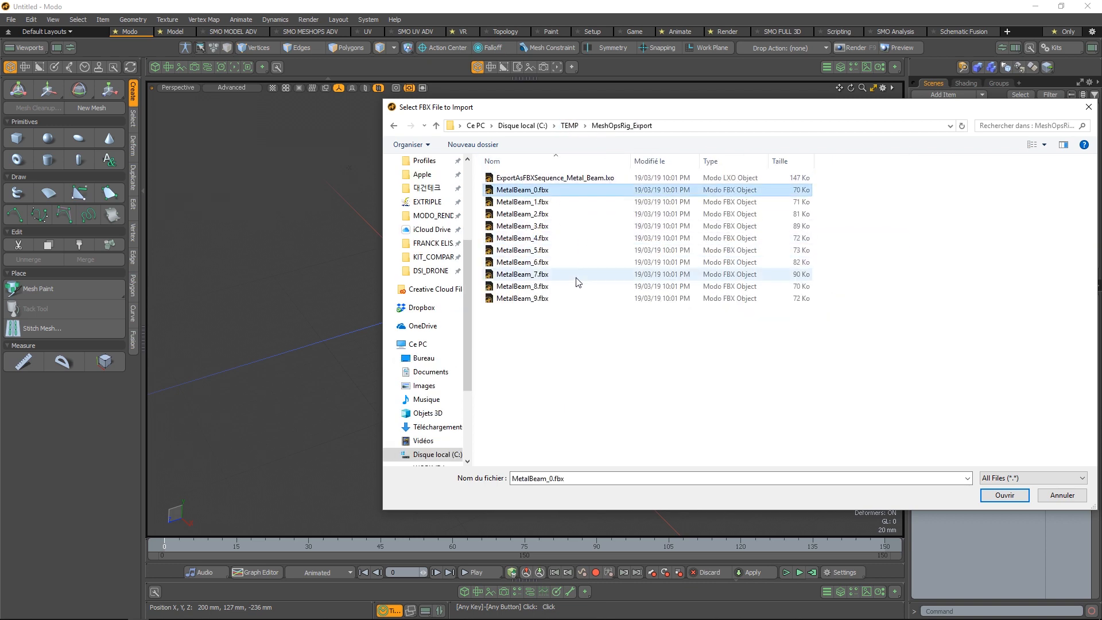
shift+click(568, 299)
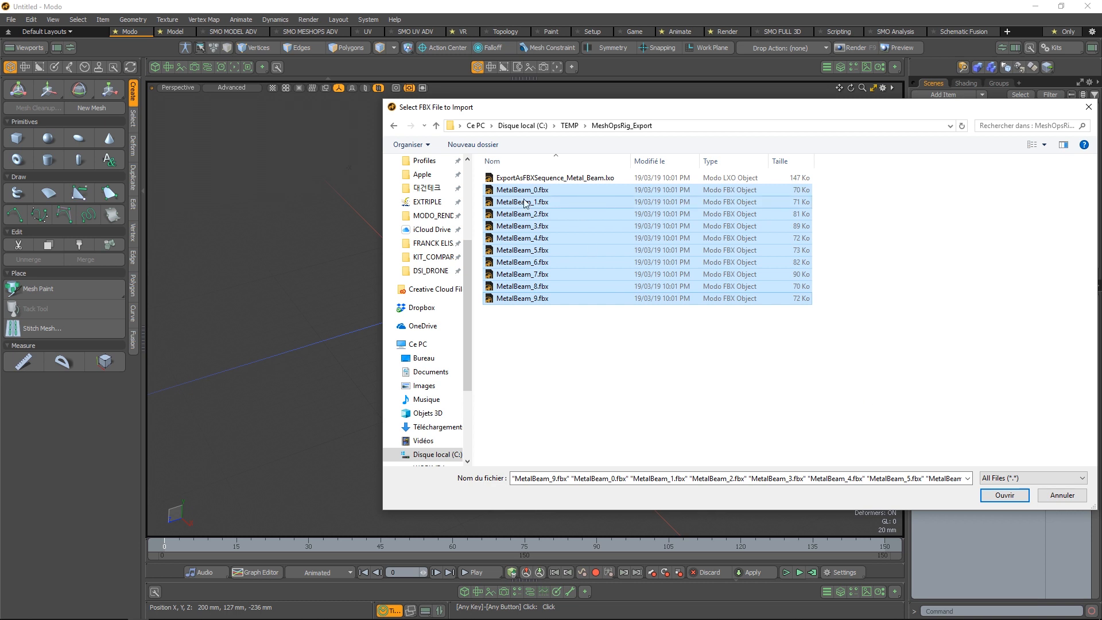
click(549, 478)
click(587, 479)
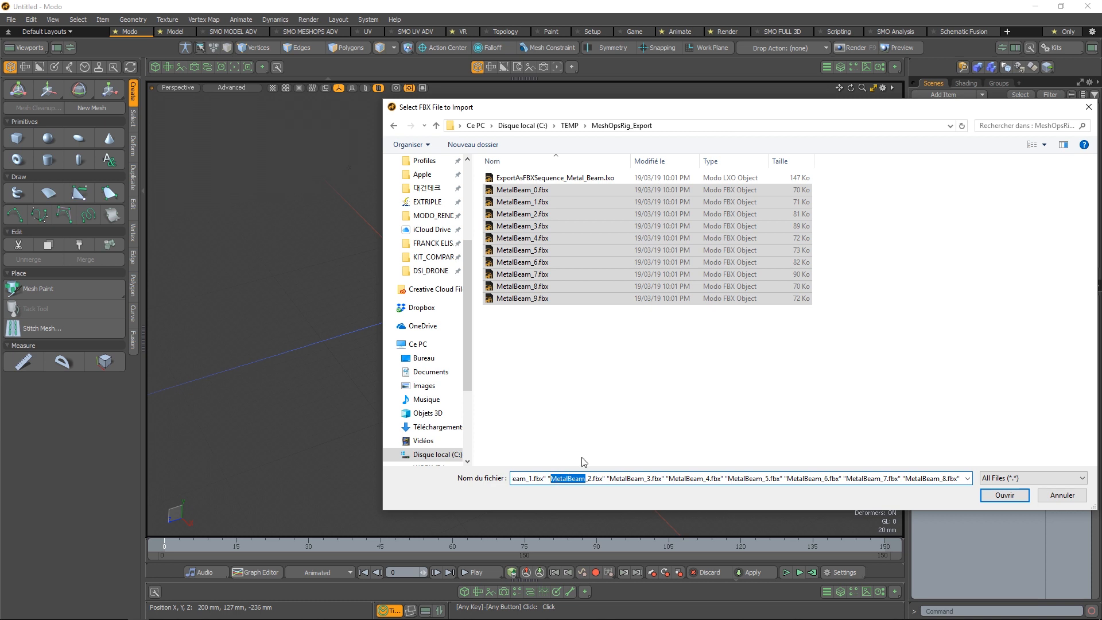
click(621, 387)
Reselect MetalBeam_0.fbx to MetalBeam_9.fbx and import them into the scene
click(556, 191)
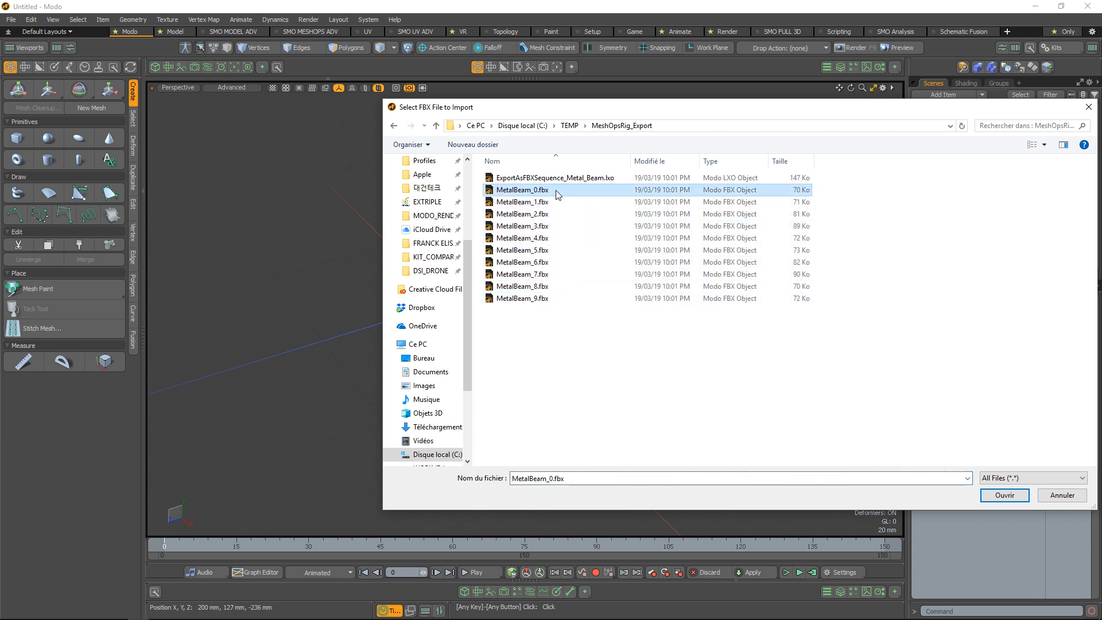
shift+click(531, 299)
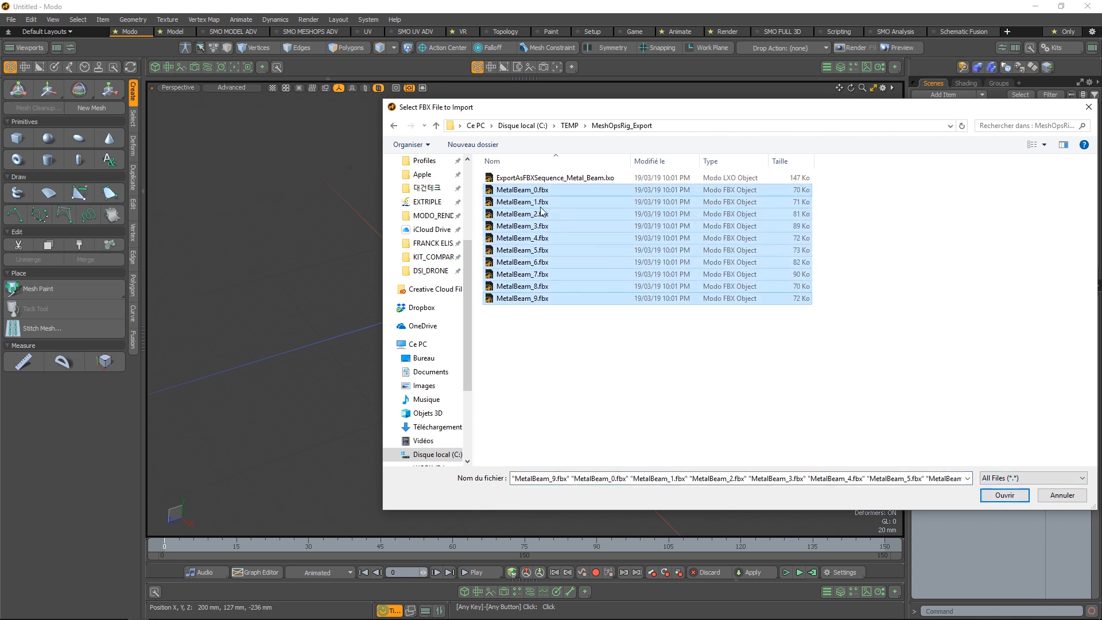
click(1004, 495)
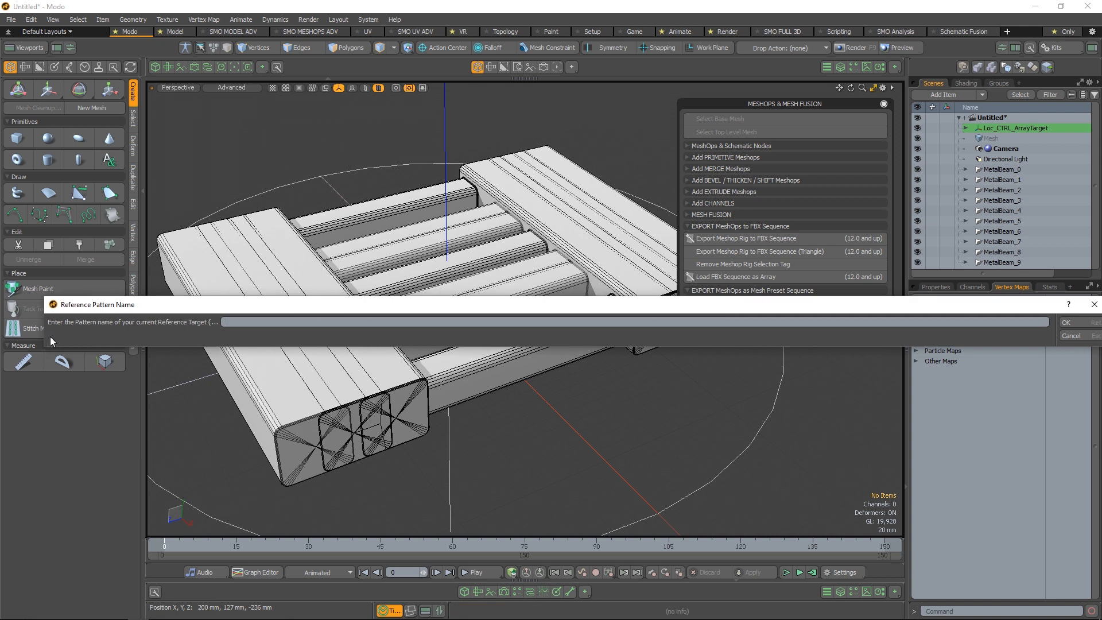
Enter the copied MetalBeam pattern as the reference target's pattern name and dismiss the script error
drag(144, 310, 116, 402)
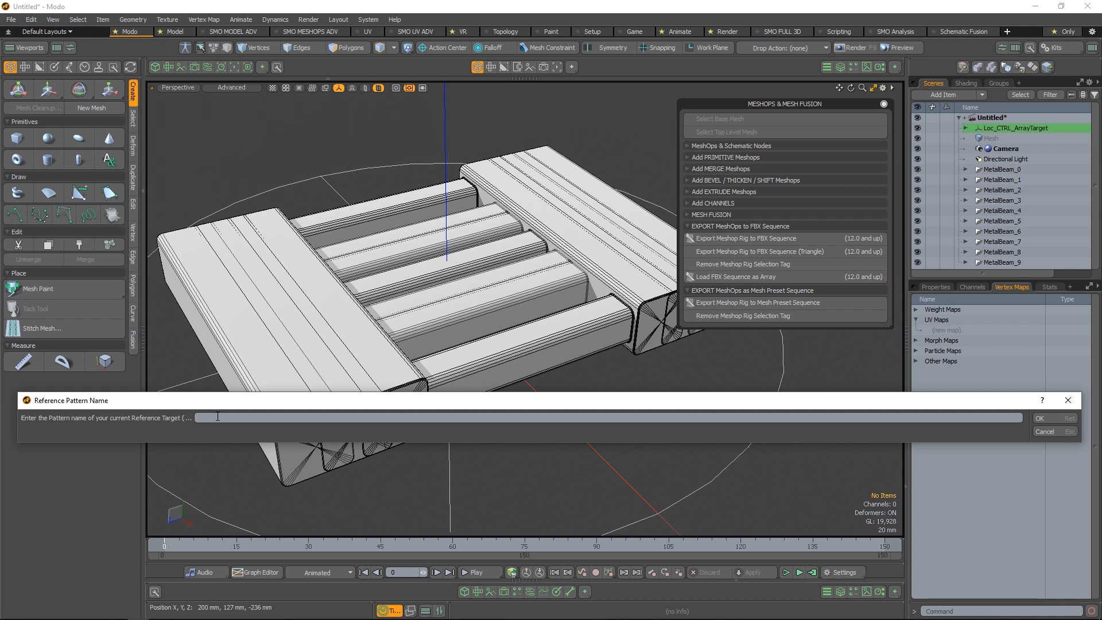
text(MetalBeam)
click(1060, 417)
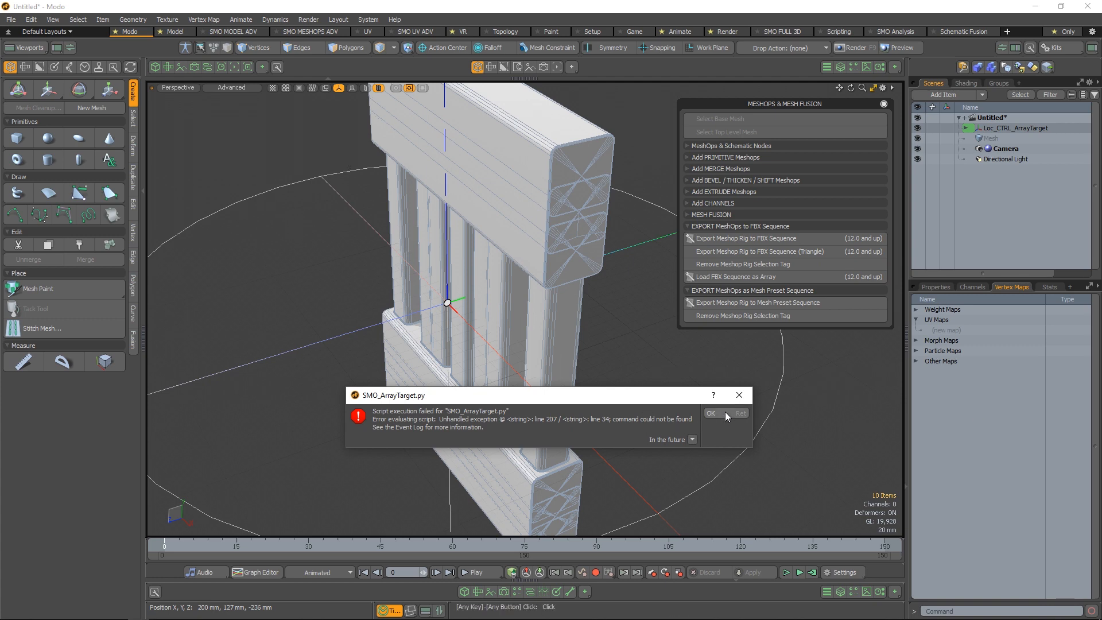
drag(624, 400, 492, 386)
click(614, 398)
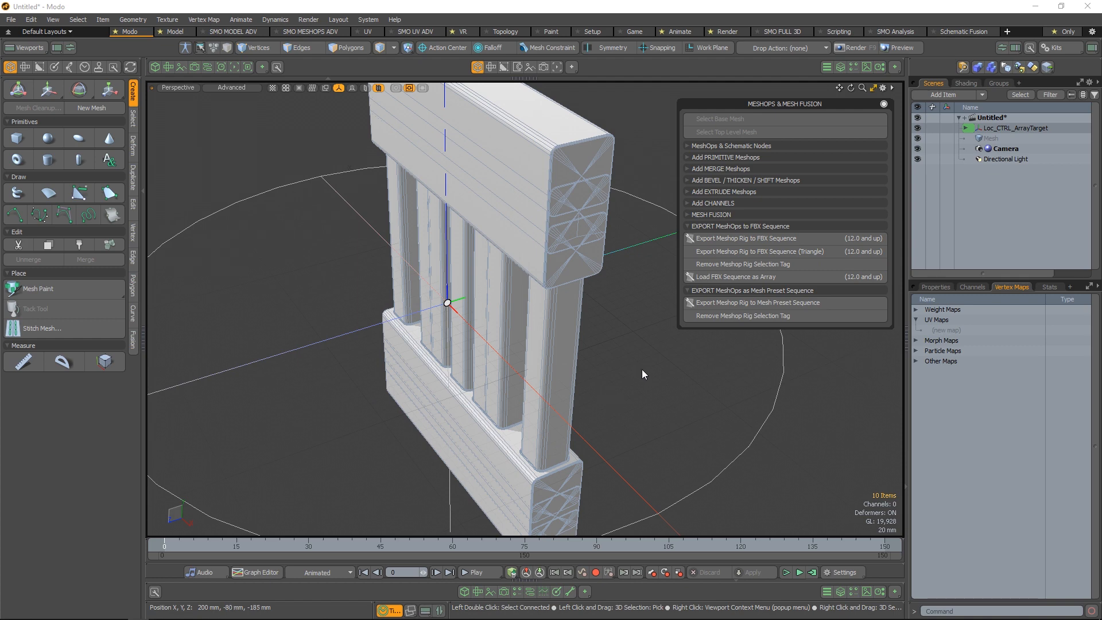
Check the imported beams' materials in the shader tree and the groups list, selecting the TARGET_FBX group
scroll(643, 370, down, 5)
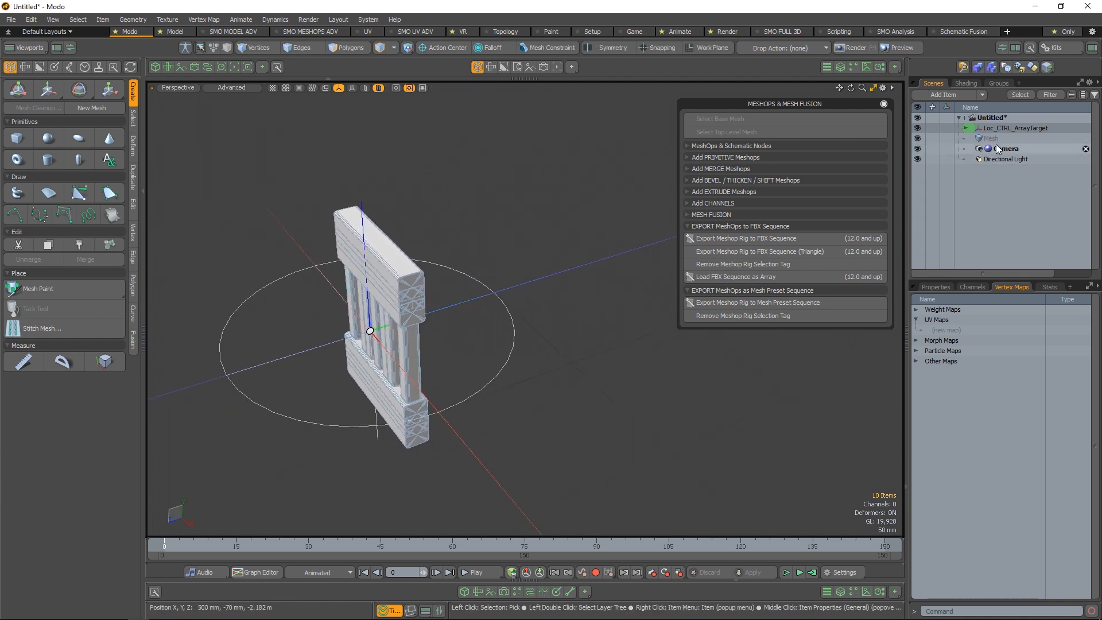
click(973, 82)
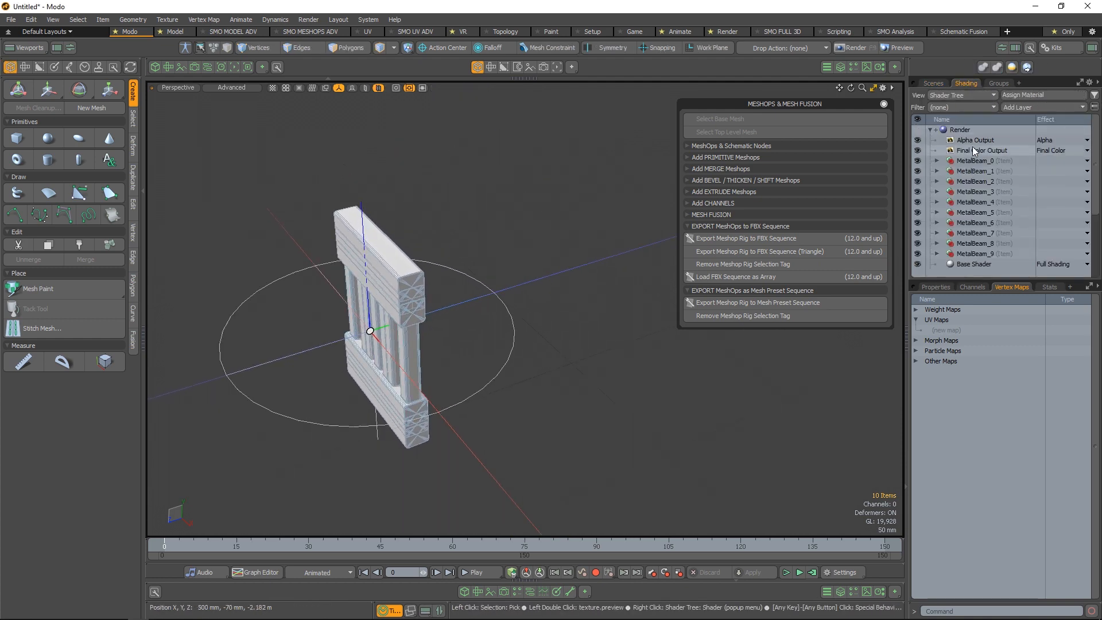
click(1001, 84)
click(946, 82)
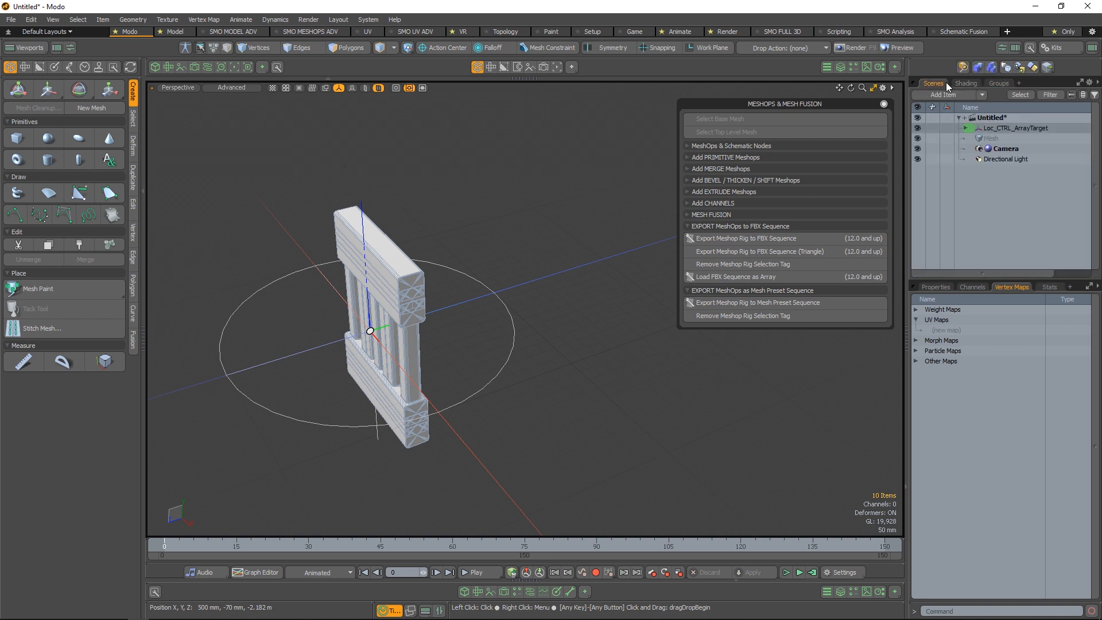
click(1004, 83)
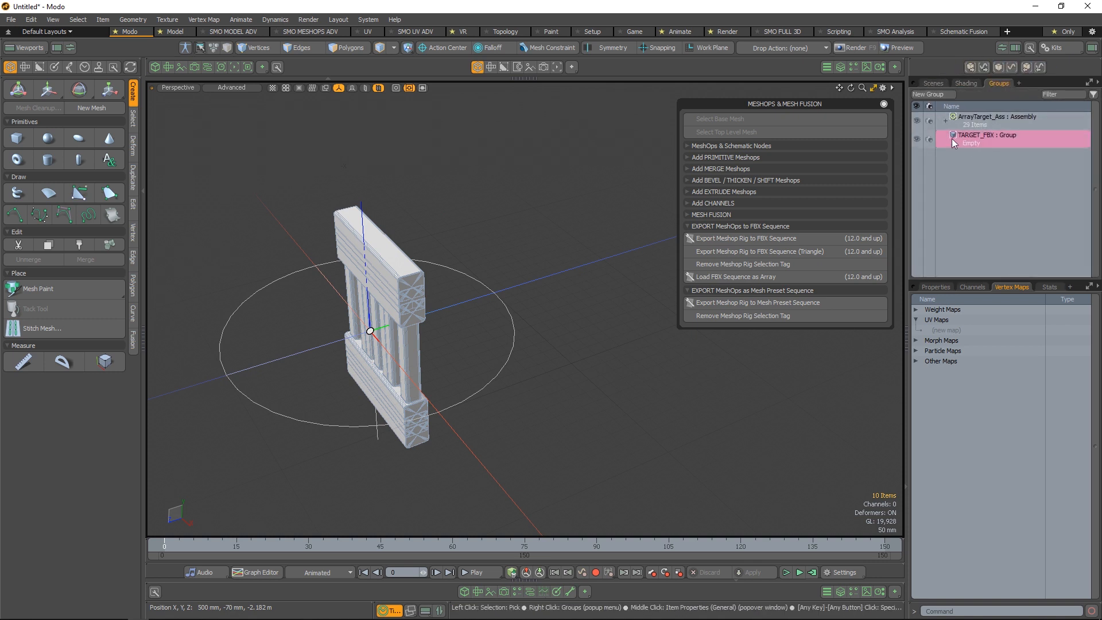
click(1014, 147)
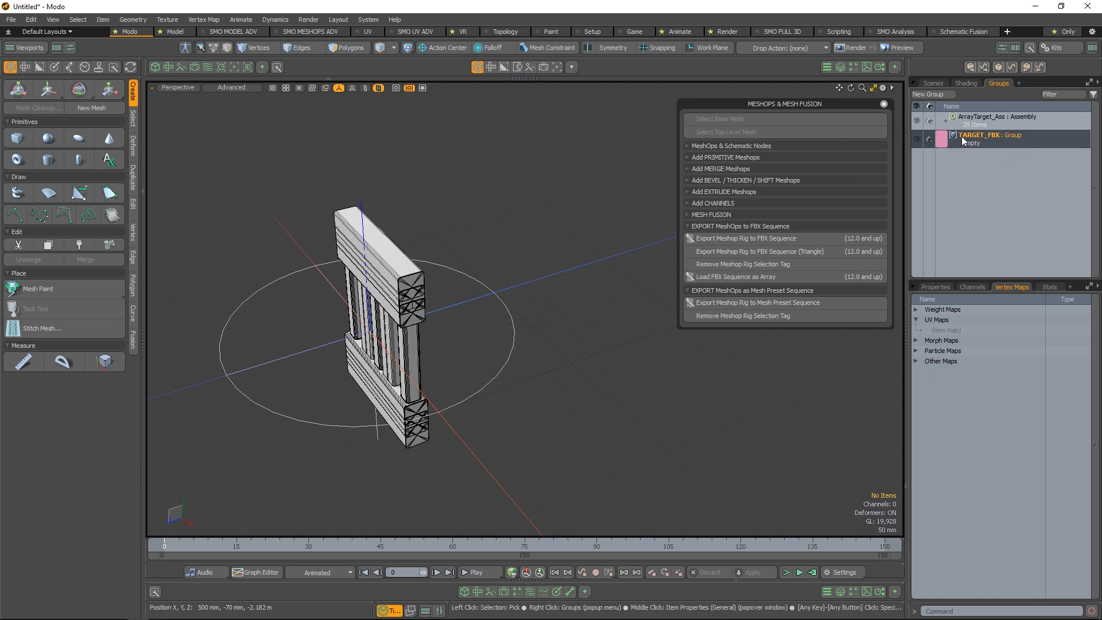
Expand Loc_CTRL_ArrayTarget and Loc_TARGET_Transform in the item list down to the meshes inside MetalBeam_0 to MetalBeam_9
click(940, 81)
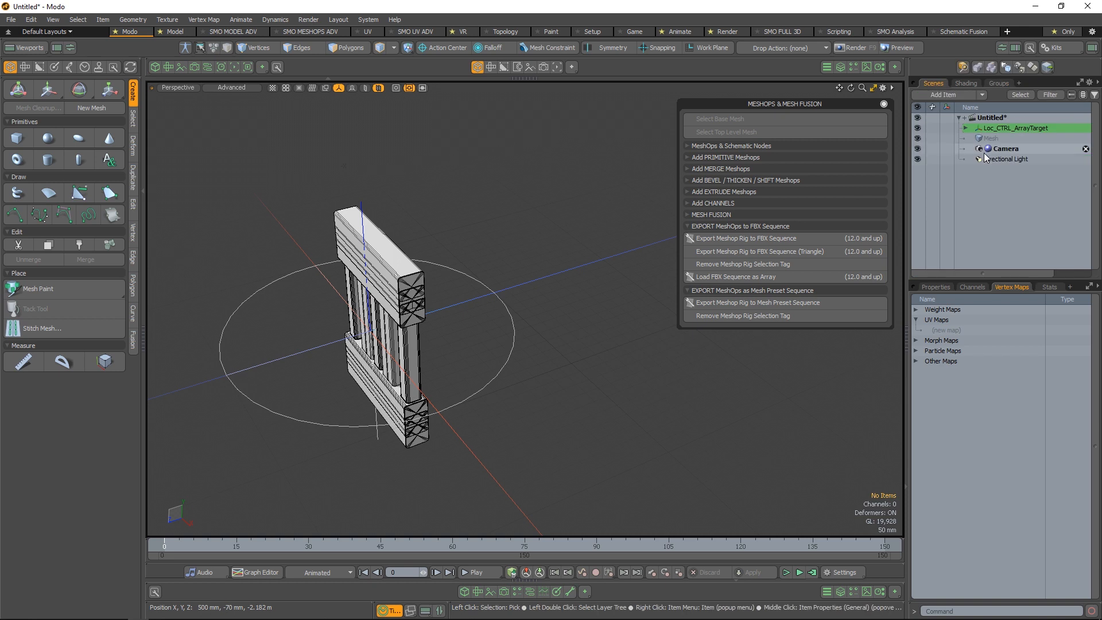
click(966, 128)
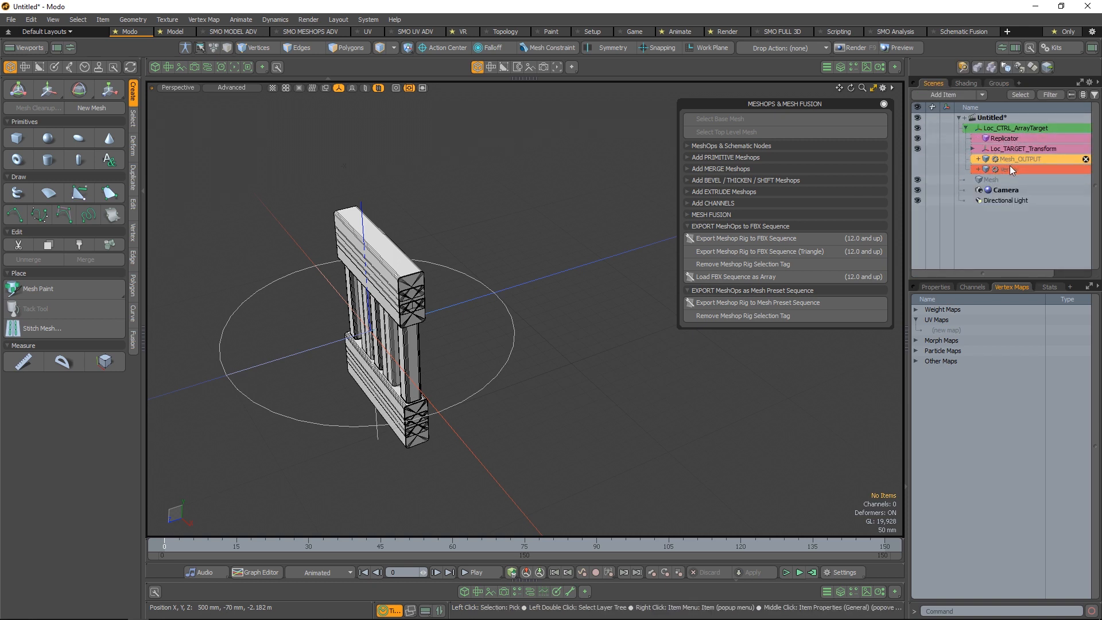
click(972, 148)
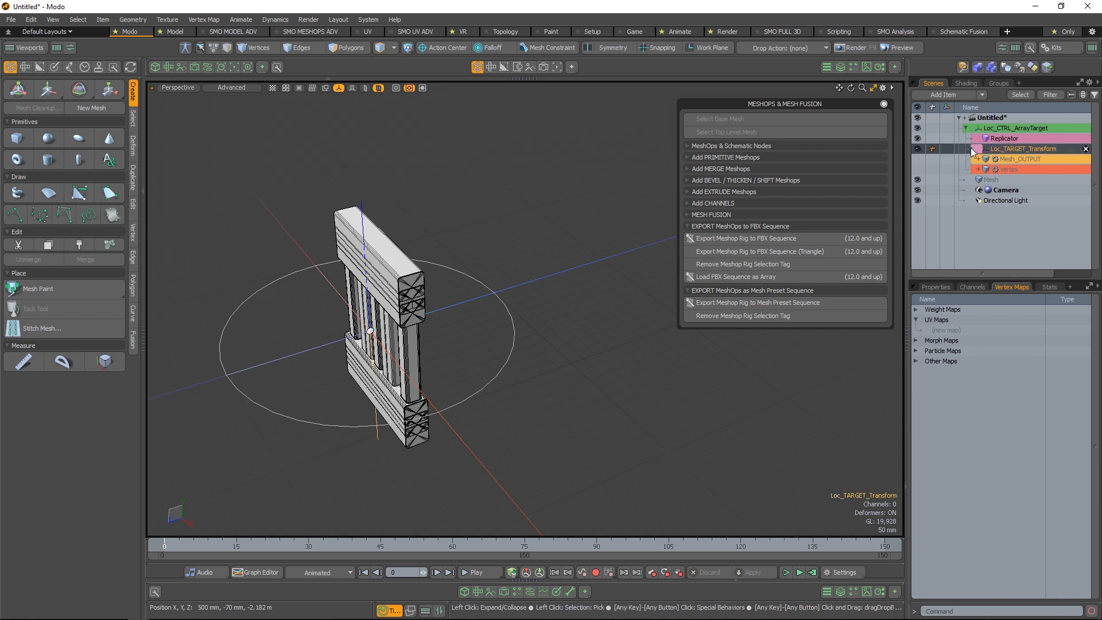
click(972, 148)
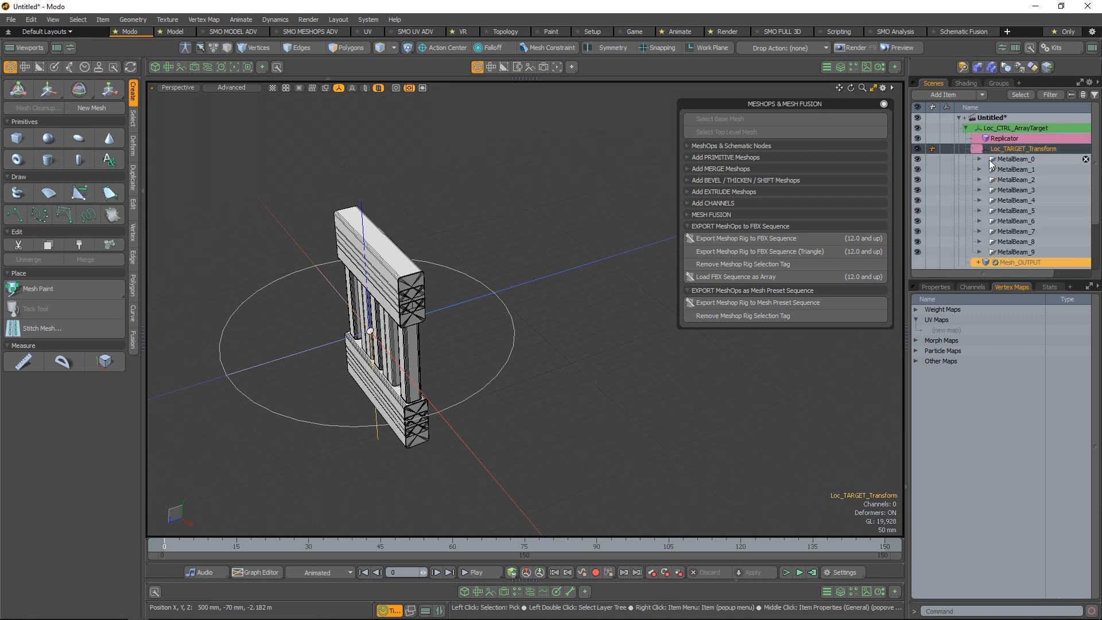
ctrl+click(972, 149)
ctrl+click(972, 148)
Select all ten TopFrameOUTPUT meshes under MetalBeam_0 to MetalBeam_9 in the item list
click(1037, 141)
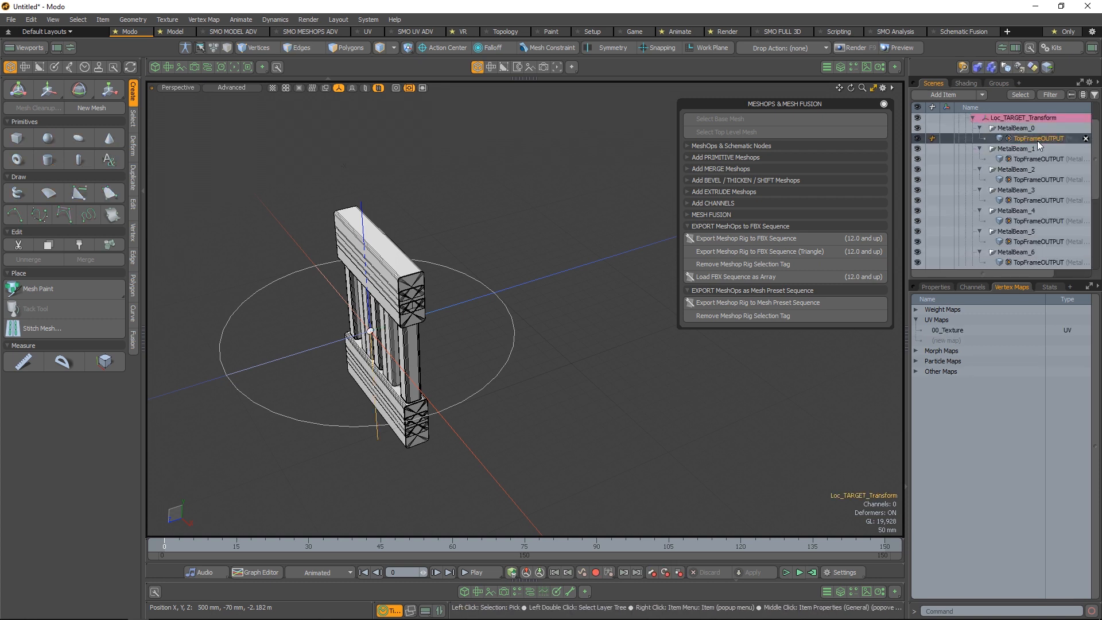
ctrl+click(1036, 159)
ctrl+click(1035, 180)
ctrl+click(1034, 201)
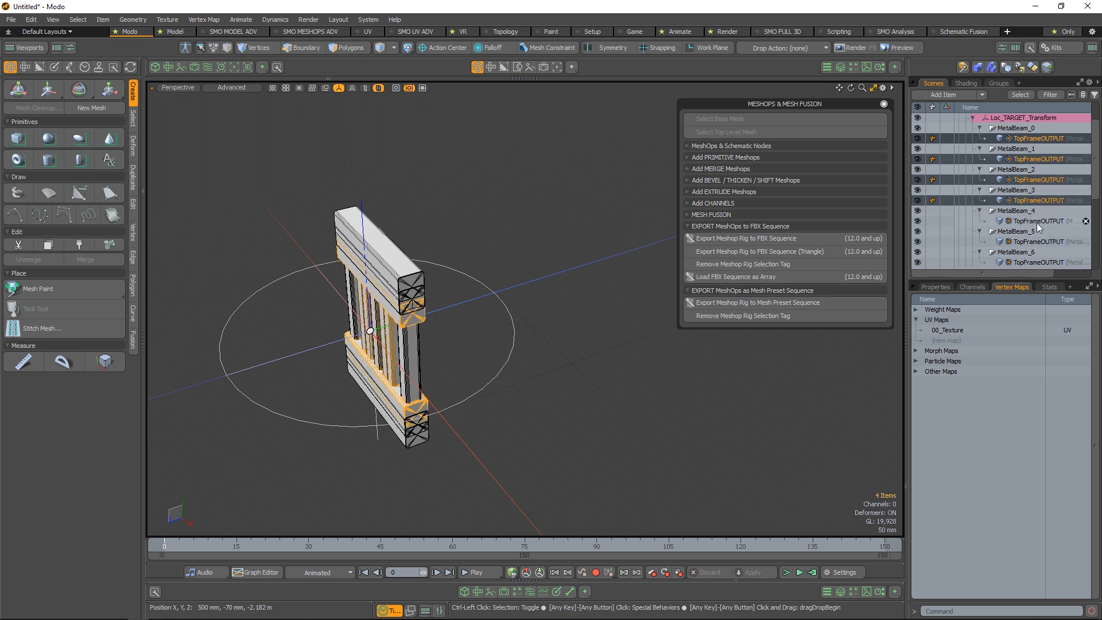
ctrl+click(1038, 222)
ctrl+click(1037, 241)
ctrl+click(1041, 263)
scroll(1046, 197, down, 3)
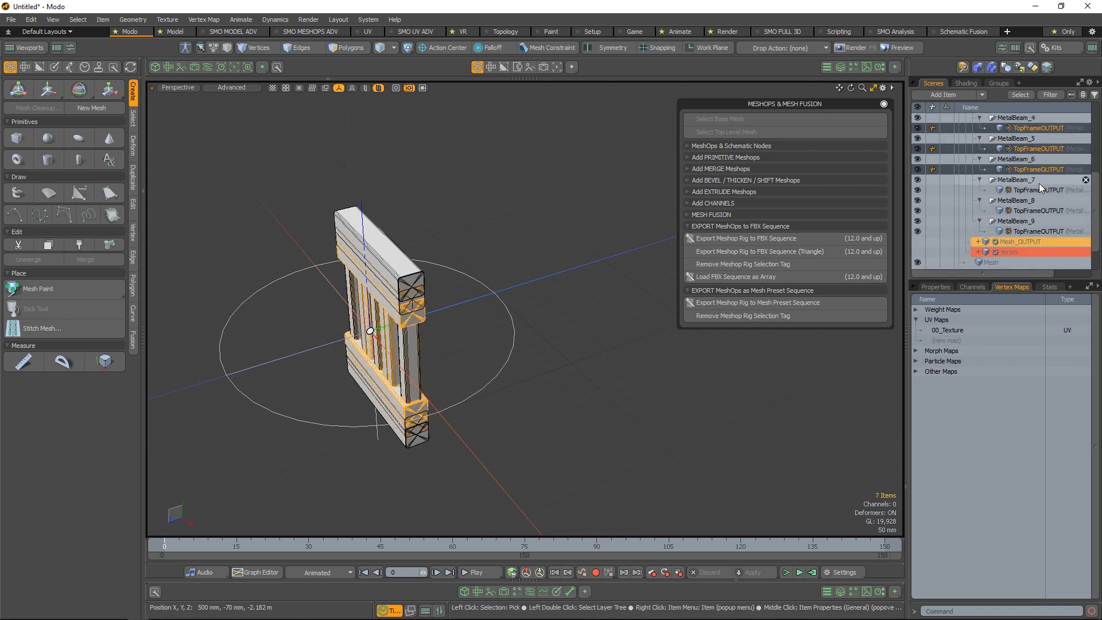
ctrl+click(1042, 190)
ctrl+click(1042, 211)
ctrl+click(1042, 230)
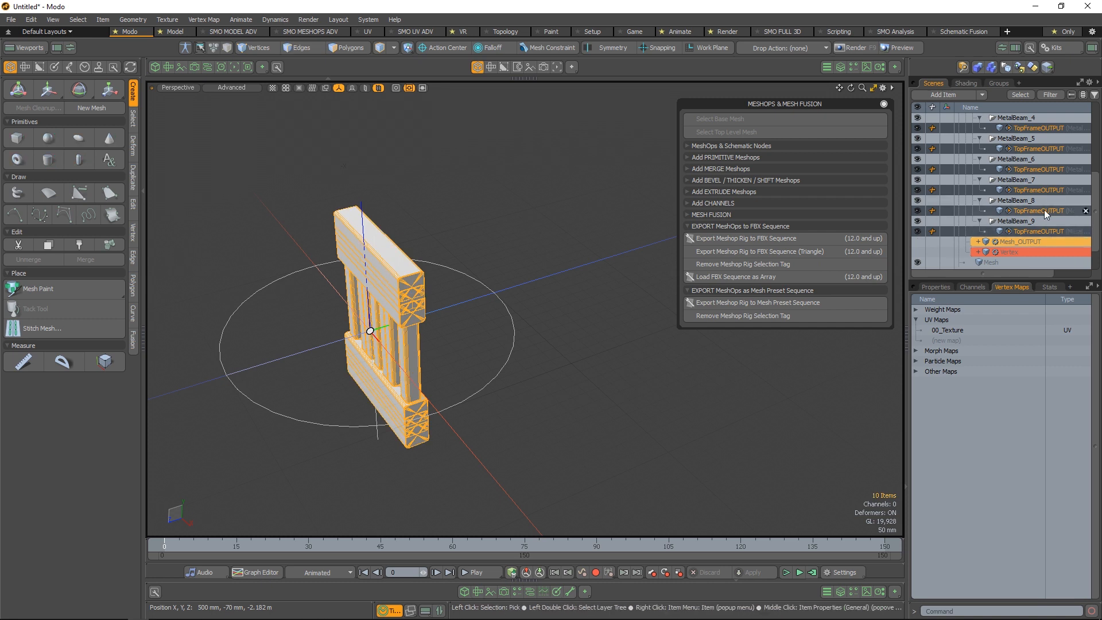
scroll(1045, 209, up, 3)
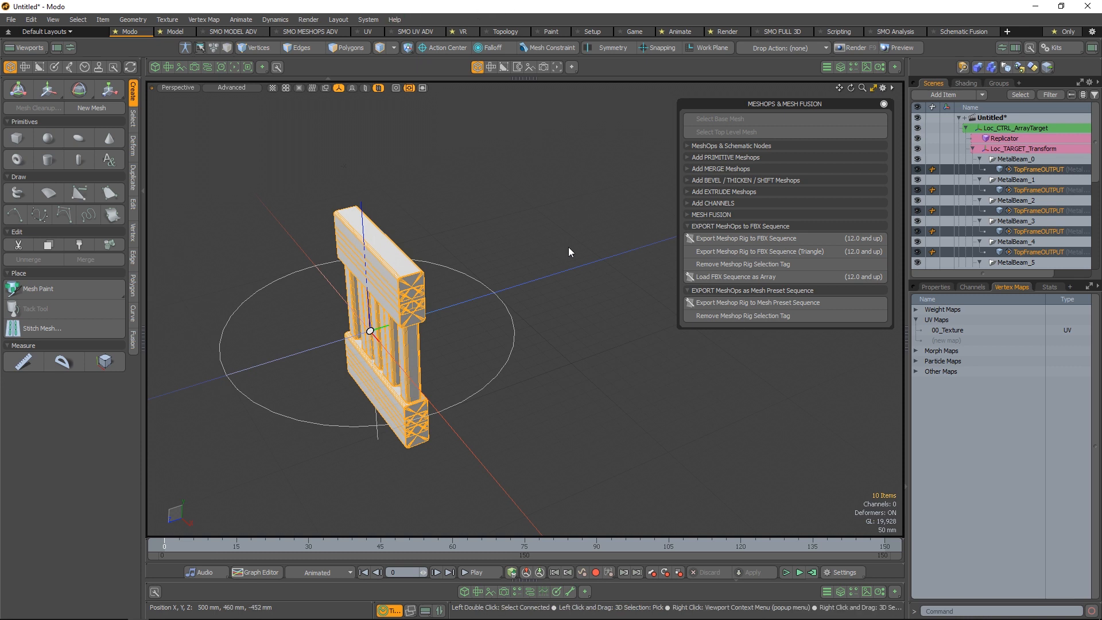
Open the groups list in a floating window and place it over the viewport, clear of the item list
key(ctrl+4)
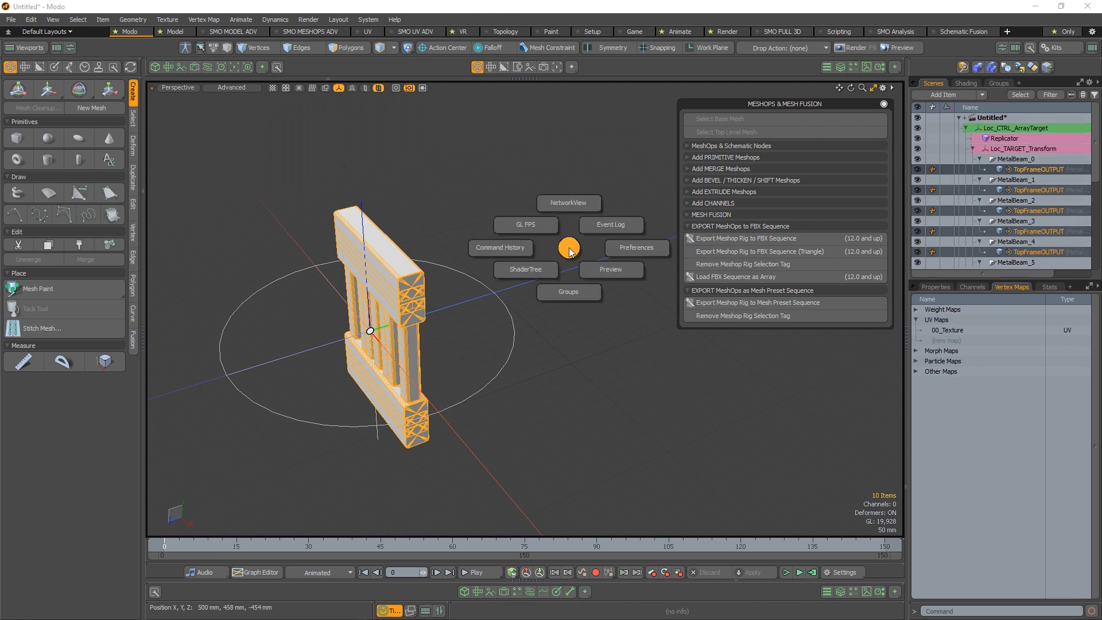
click(570, 293)
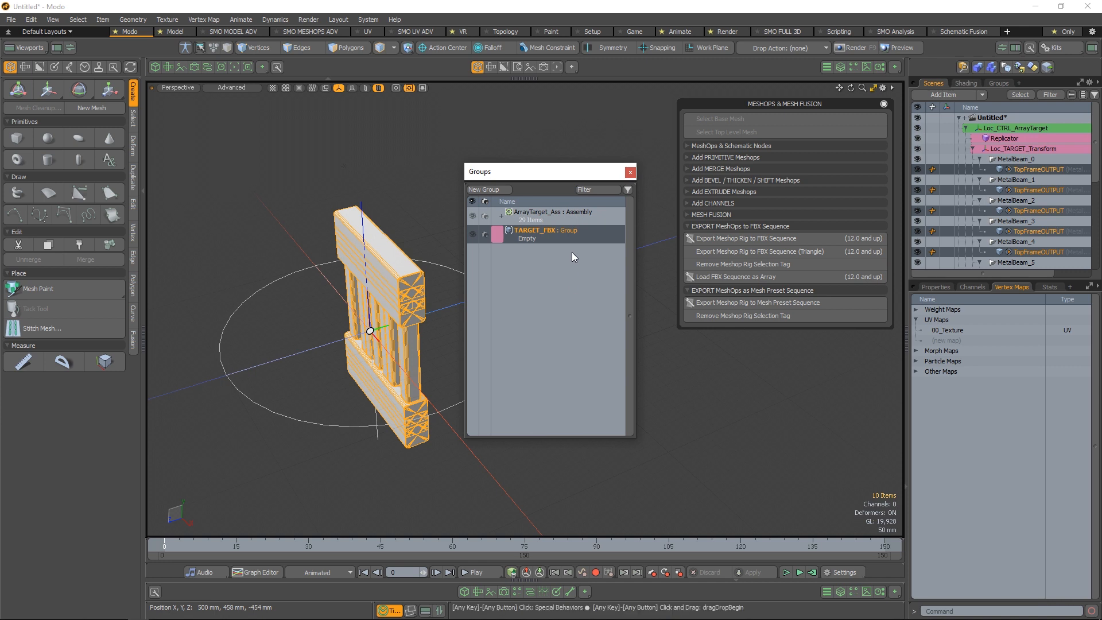
drag(569, 172, 588, 149)
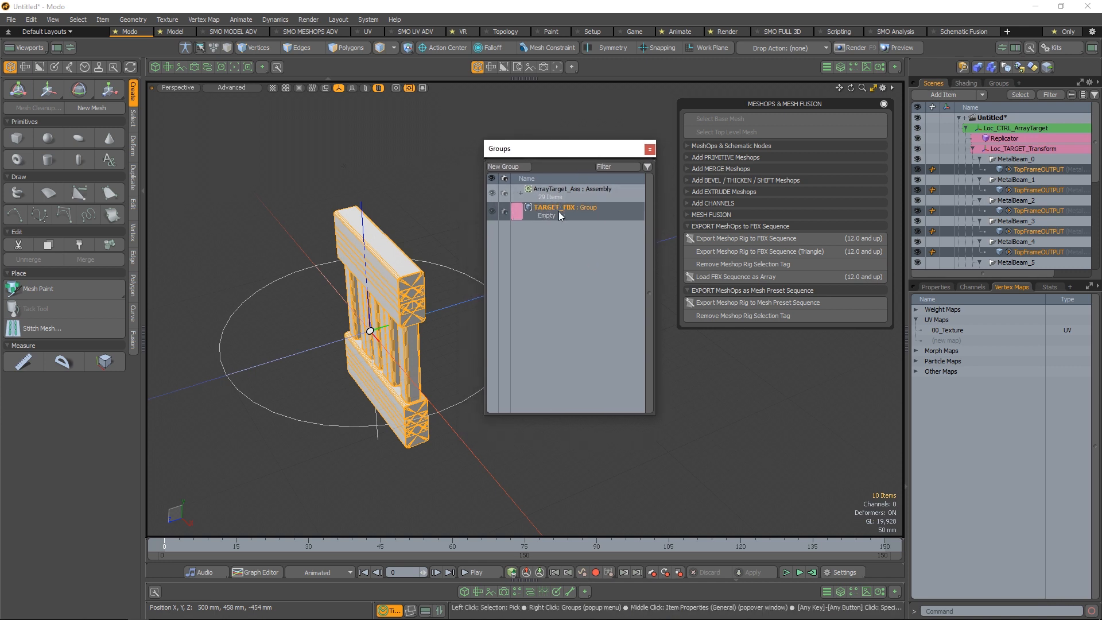
drag(582, 153, 606, 252)
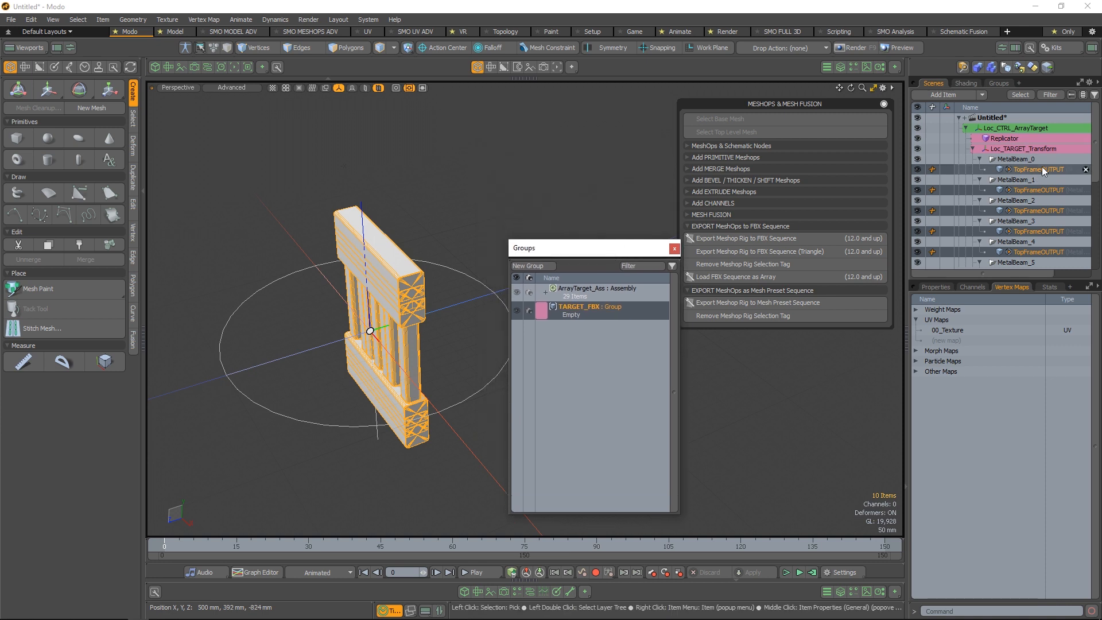
Try to add the selected TopFrameOUTPUT meshes to the TARGET_FBX group, and clear the mesh selection
drag(1043, 168, 602, 308)
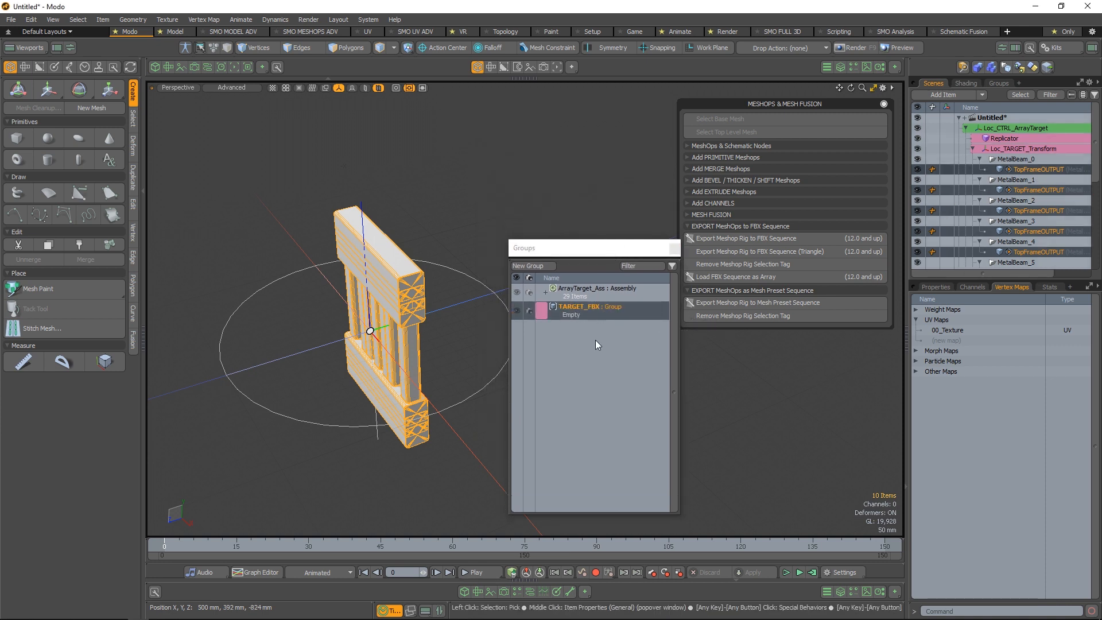
drag(1053, 172, 601, 307)
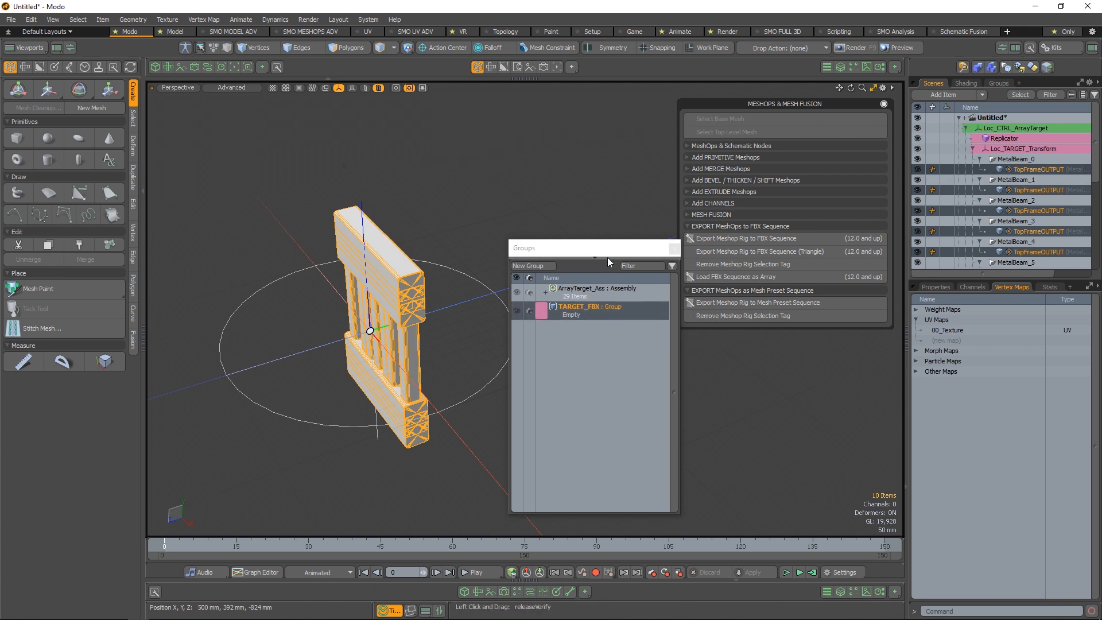
drag(612, 255, 538, 219)
key(Escape)
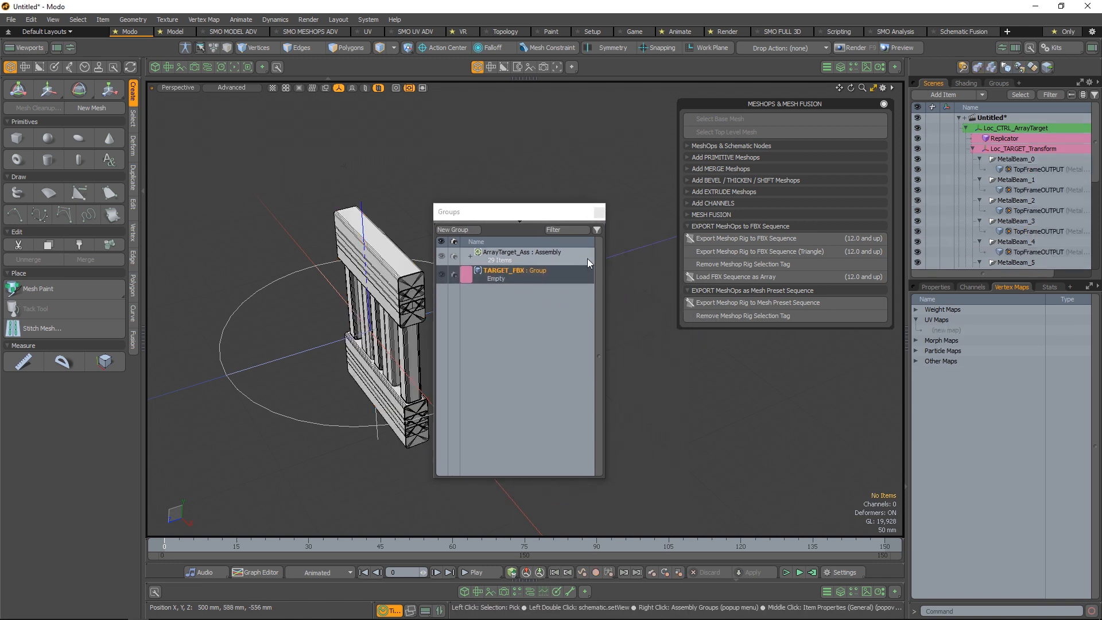
Try to add MetalBeam_0's TopFrameOUTPUT mesh to the selected TARGET_FBX group, and clear the mesh selection
click(1034, 168)
drag(1035, 168, 525, 275)
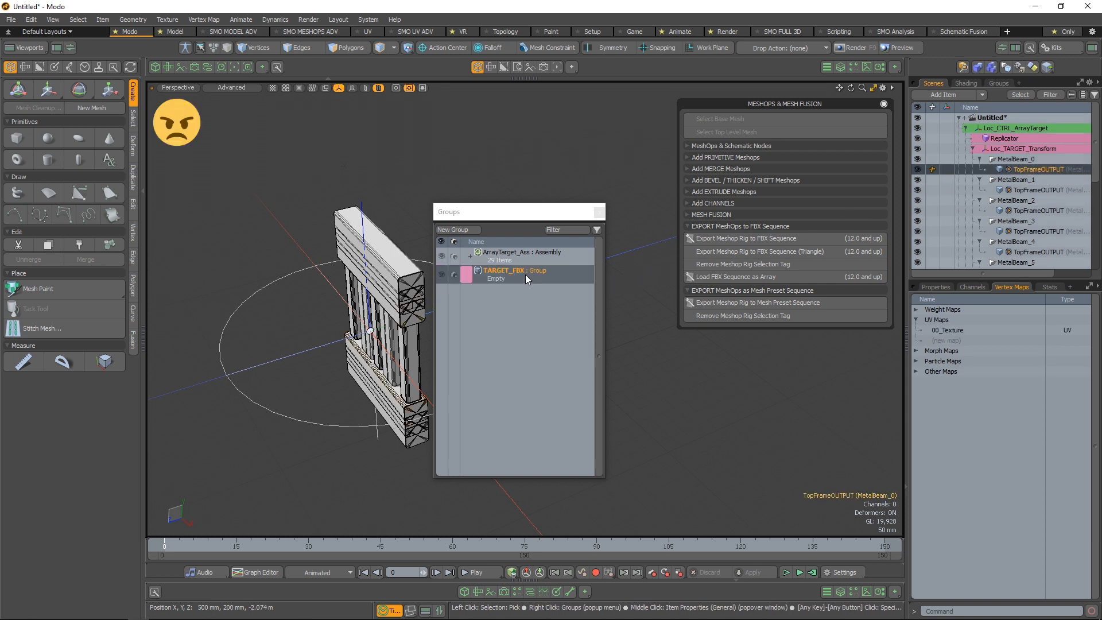
click(648, 202)
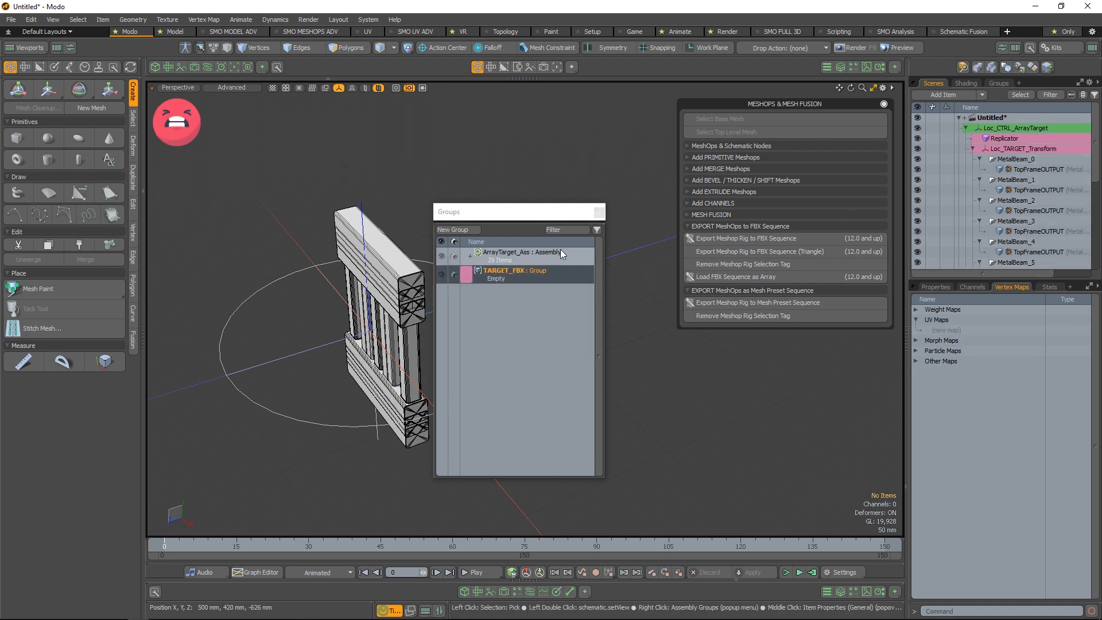
Make ArrayTarget_Ass the selected group and add MetalBeam_0's TopFrameOUTPUT mesh to the TARGET_FBX group
click(557, 251)
click(535, 272)
click(557, 260)
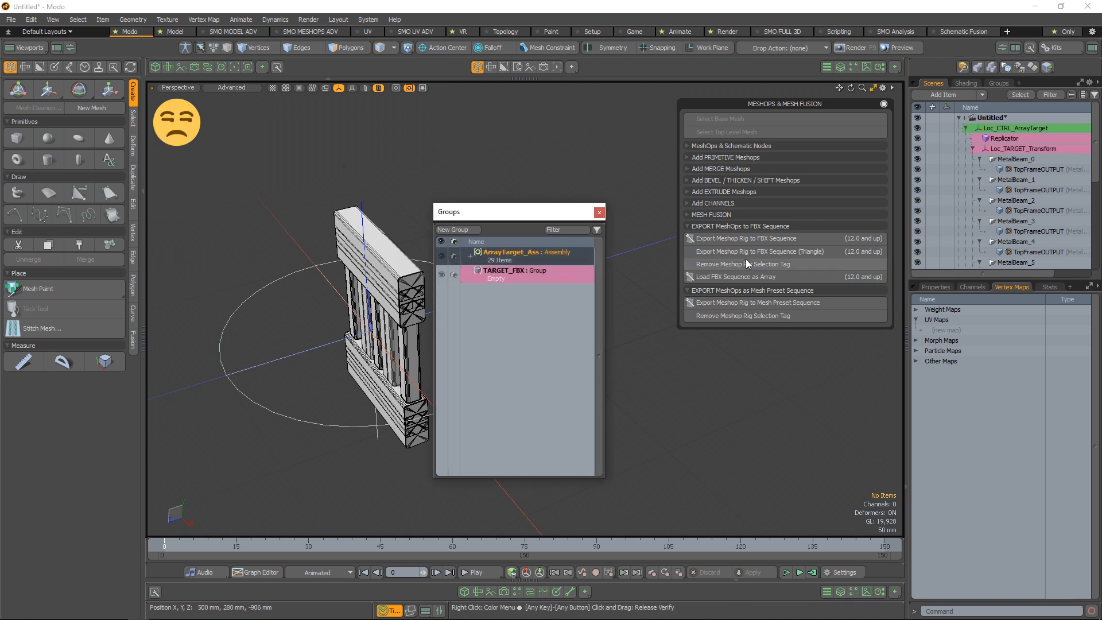
drag(1027, 170, 533, 257)
click(465, 257)
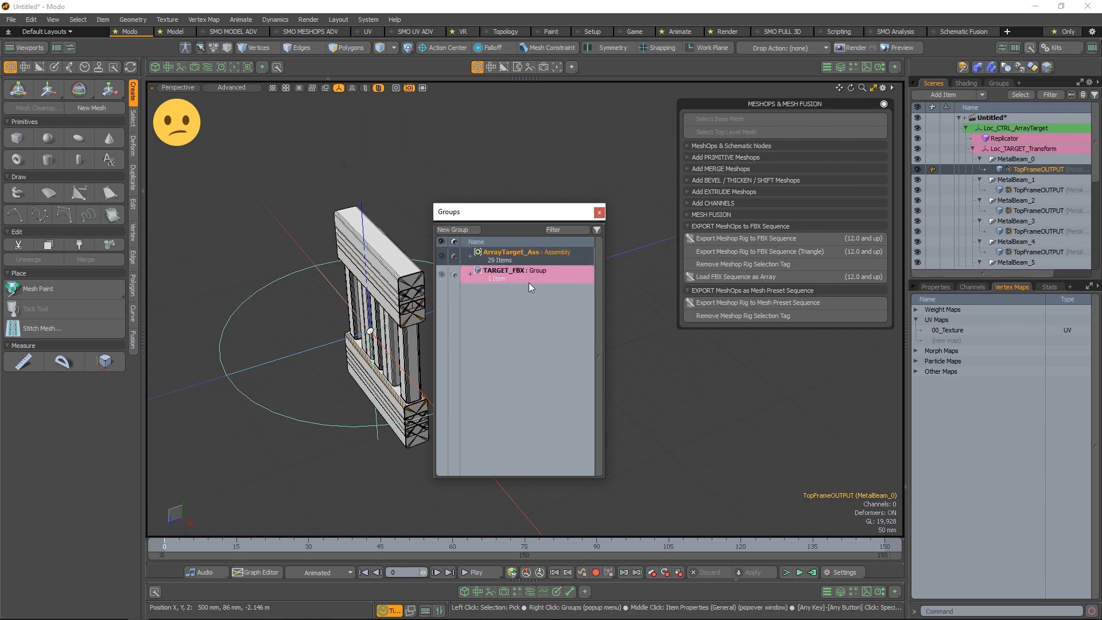
click(529, 283)
click(1068, 193)
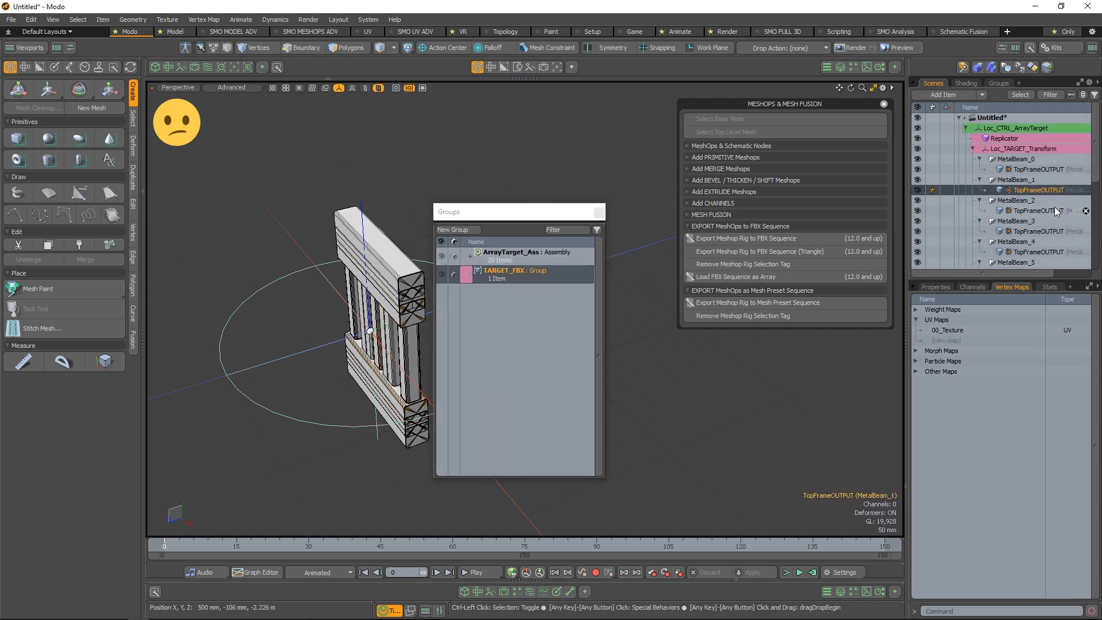
key(ctrl+z)
drag(518, 253, 518, 271)
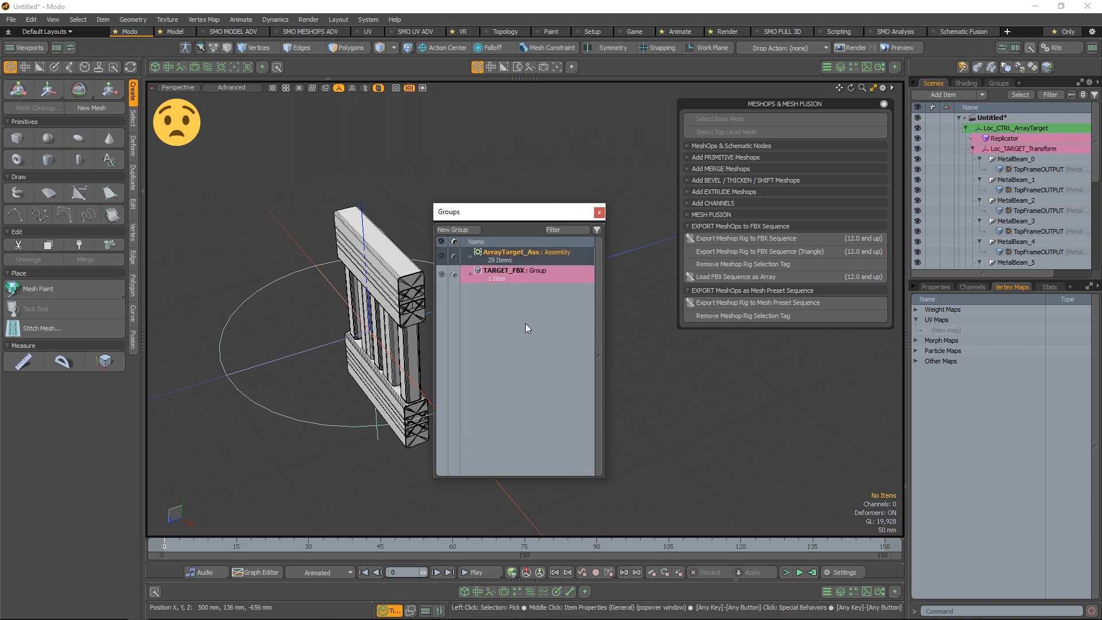
mouse_move(429, 615)
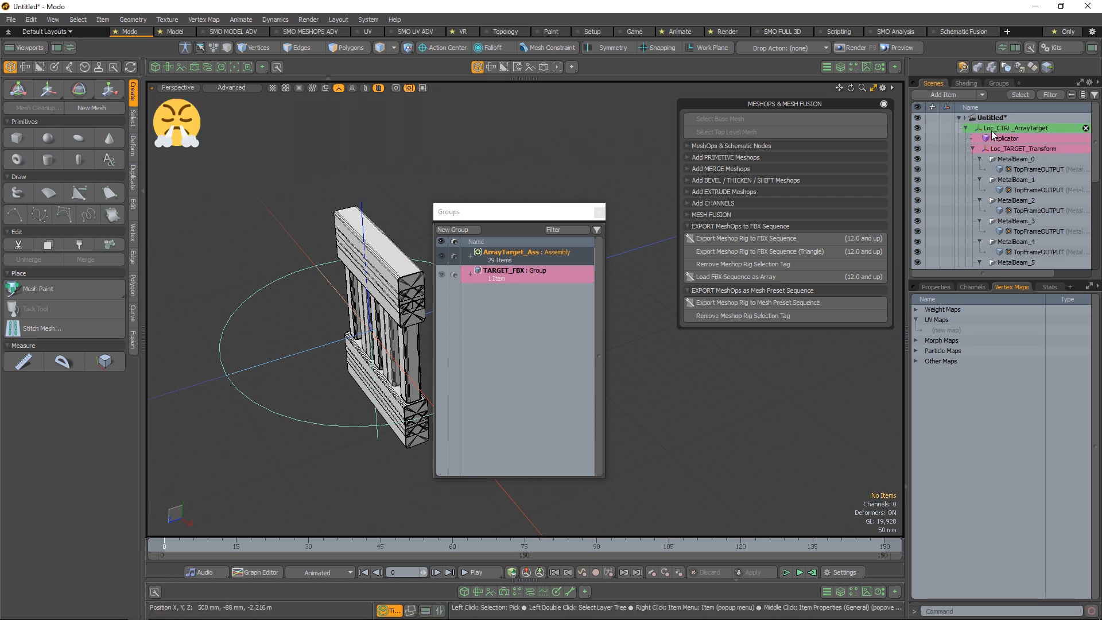
click(999, 84)
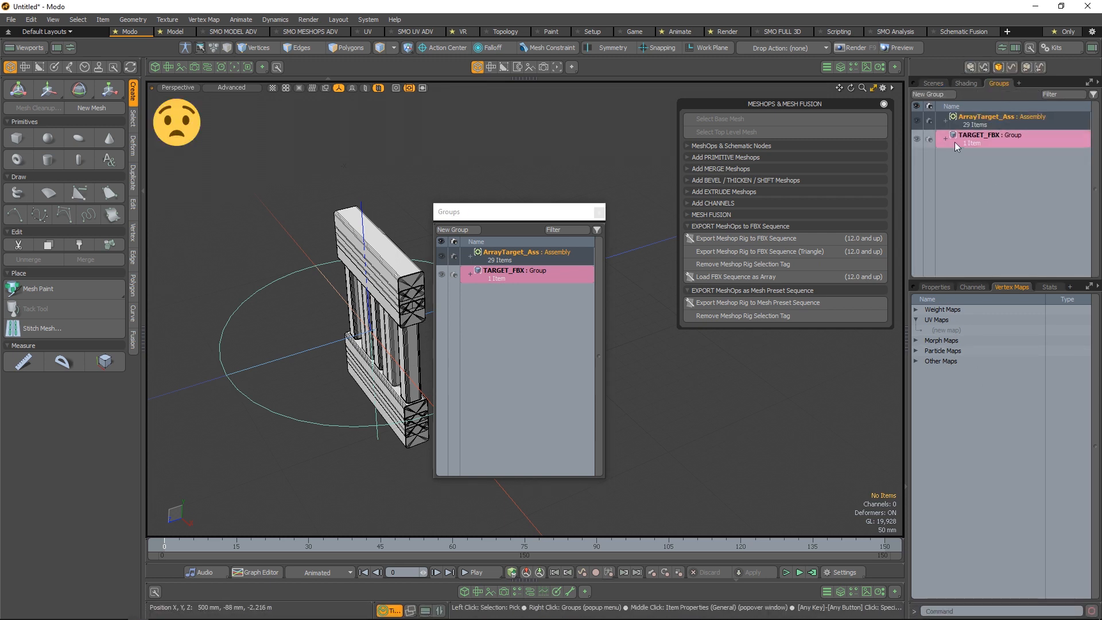
click(1011, 142)
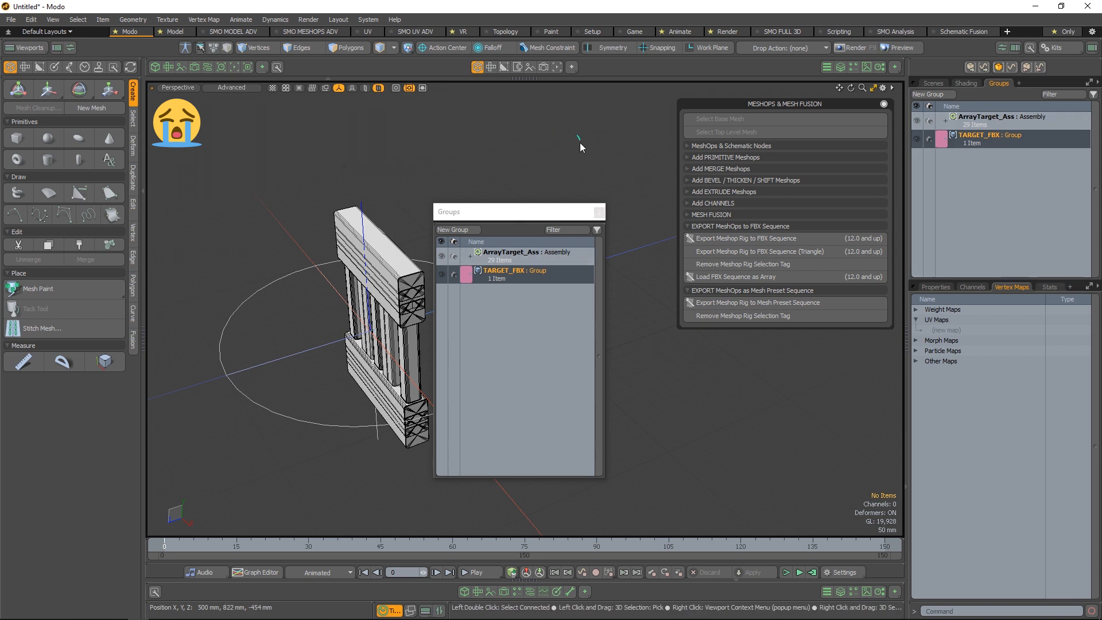
Open a Schematic viewport below the 3D view, deselect the TARGET_FBX group in it, and reduce its height
click(427, 610)
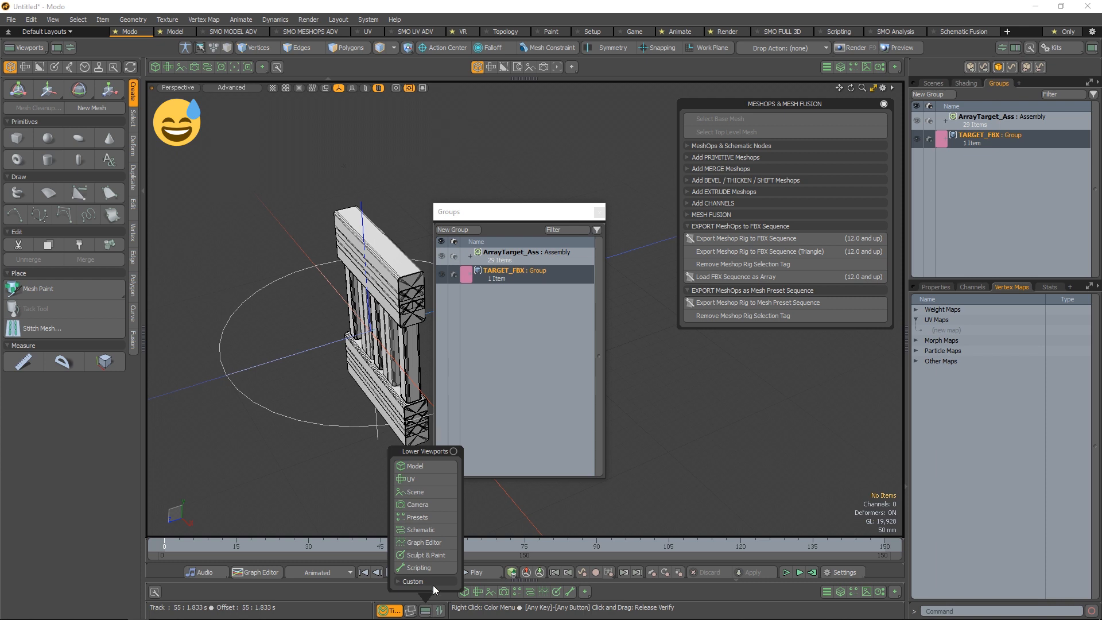
click(398, 528)
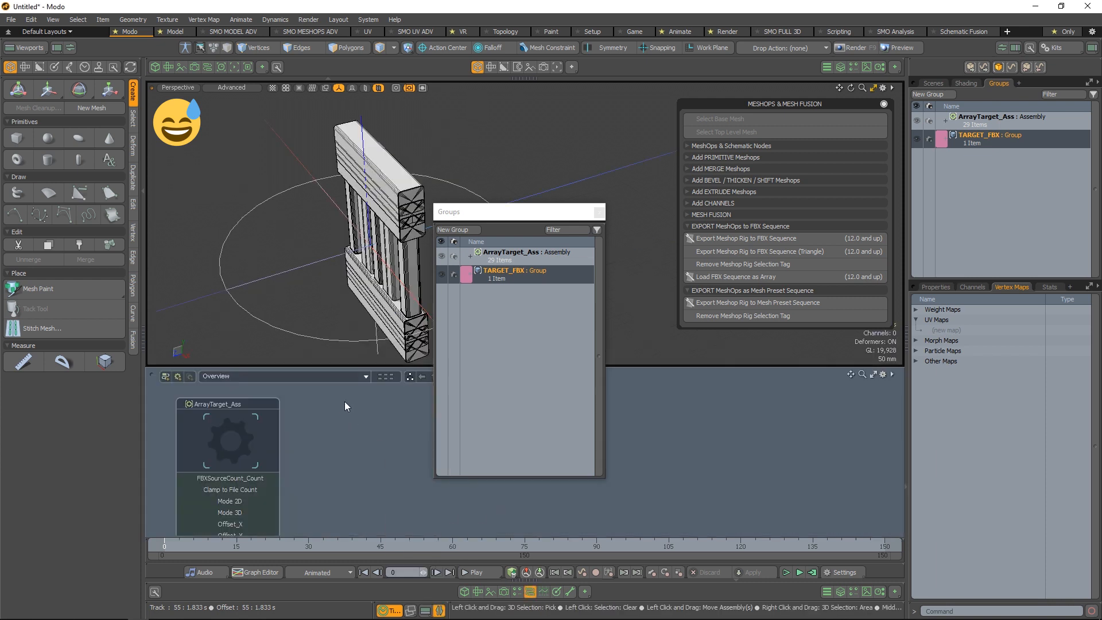
click(336, 421)
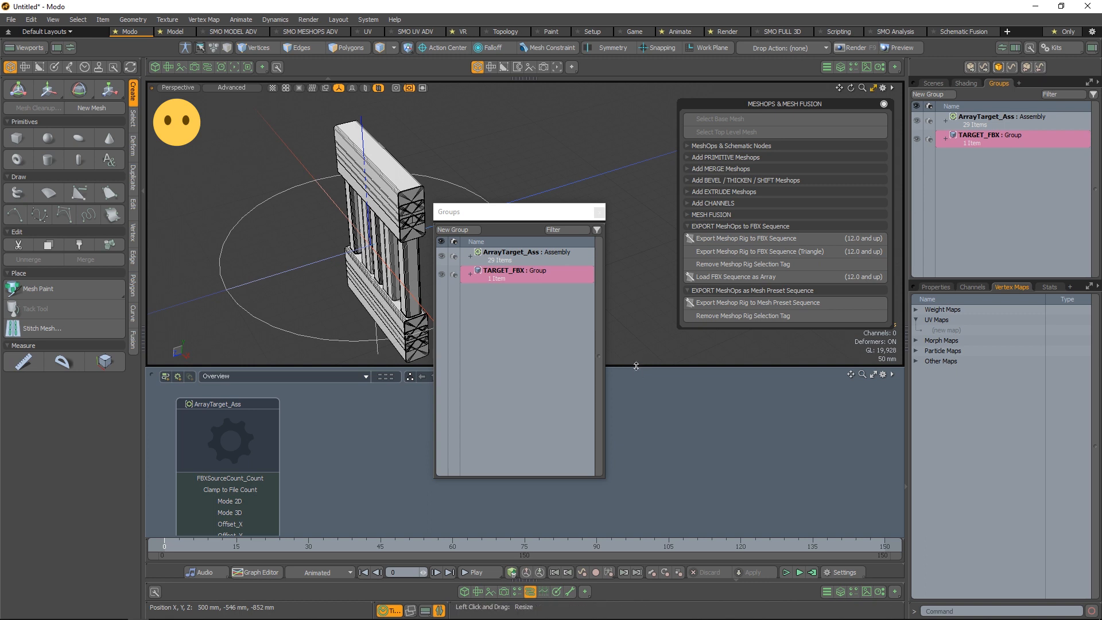
drag(637, 365, 605, 476)
drag(518, 212, 571, 134)
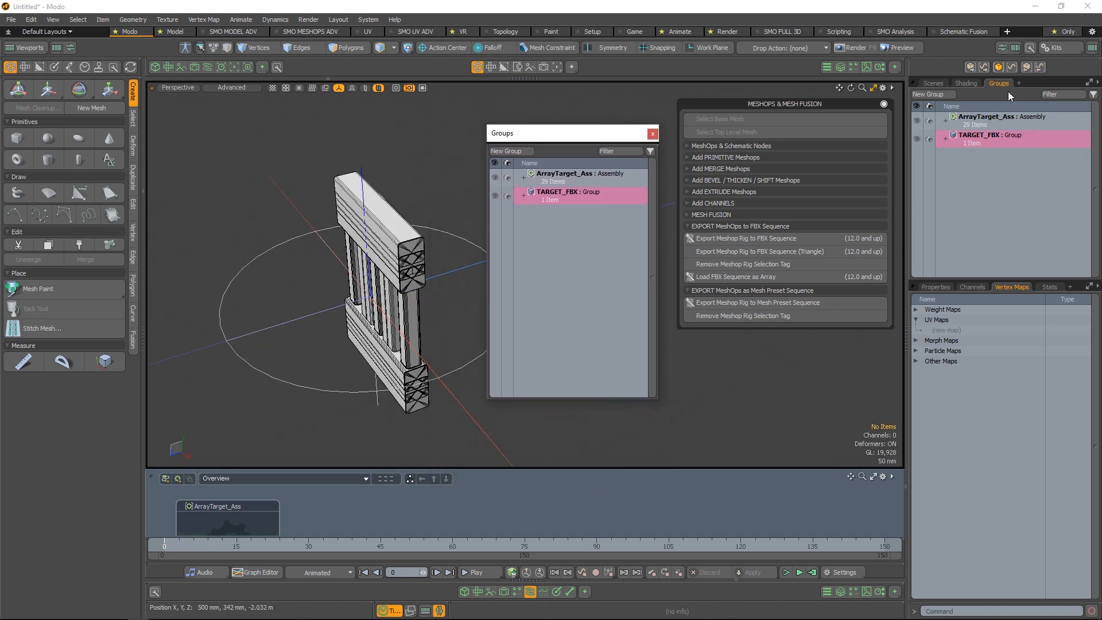
Select the nine TopFrameOUTPUT meshes under MetalBeam_1 to MetalBeam_9 and add them to the TARGET_FBX group
click(933, 83)
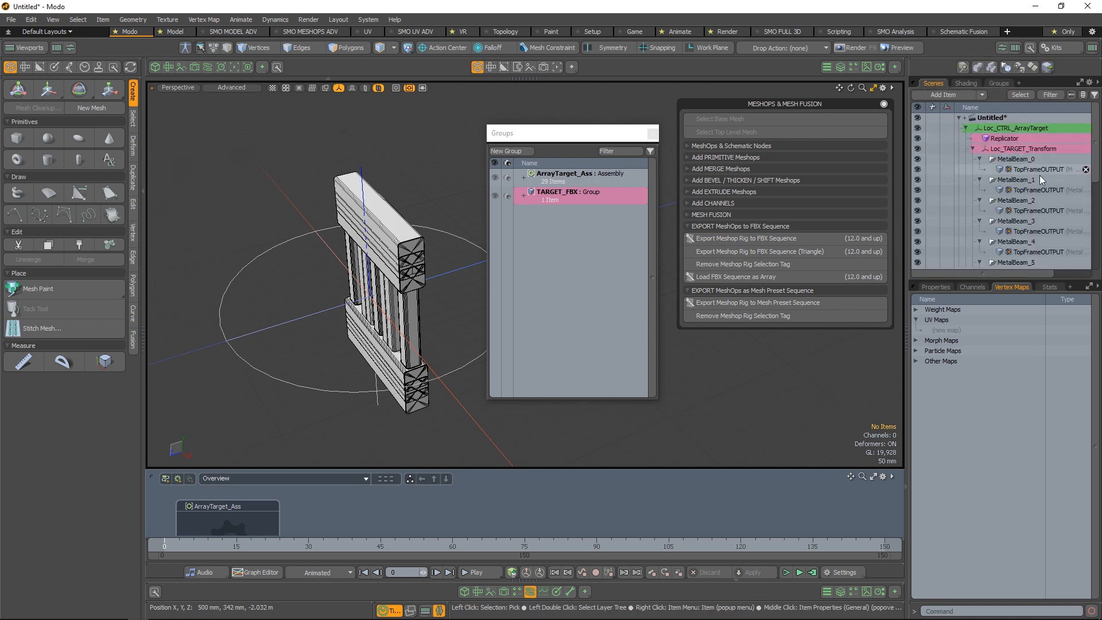
click(1038, 190)
ctrl+click(1045, 211)
ctrl+click(1043, 231)
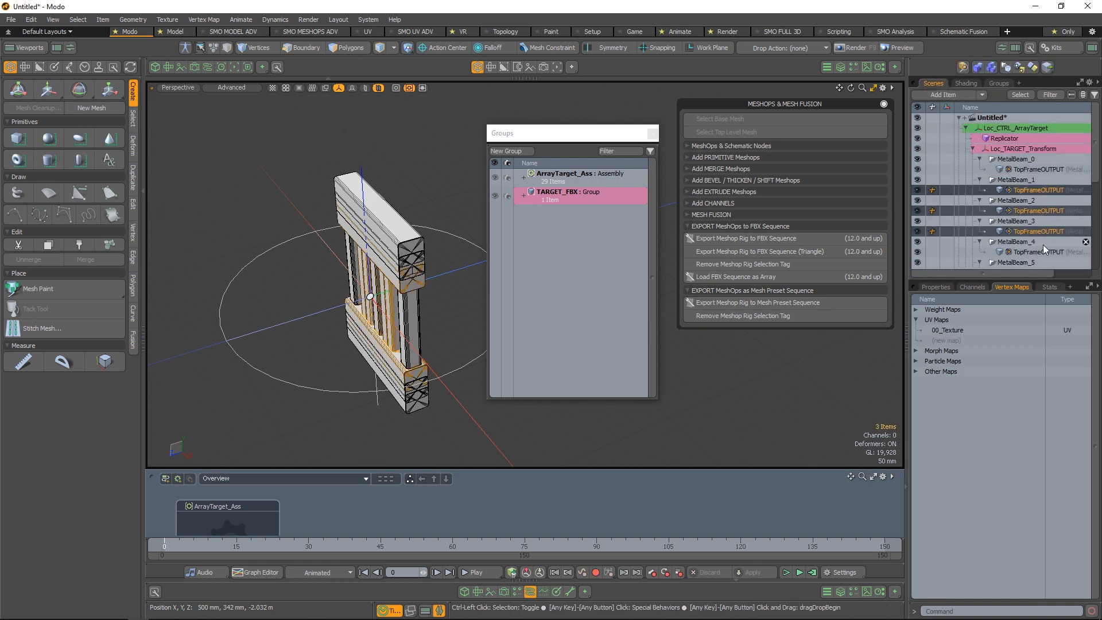
ctrl+click(1042, 252)
scroll(1045, 219, down, 3)
ctrl+click(1052, 179)
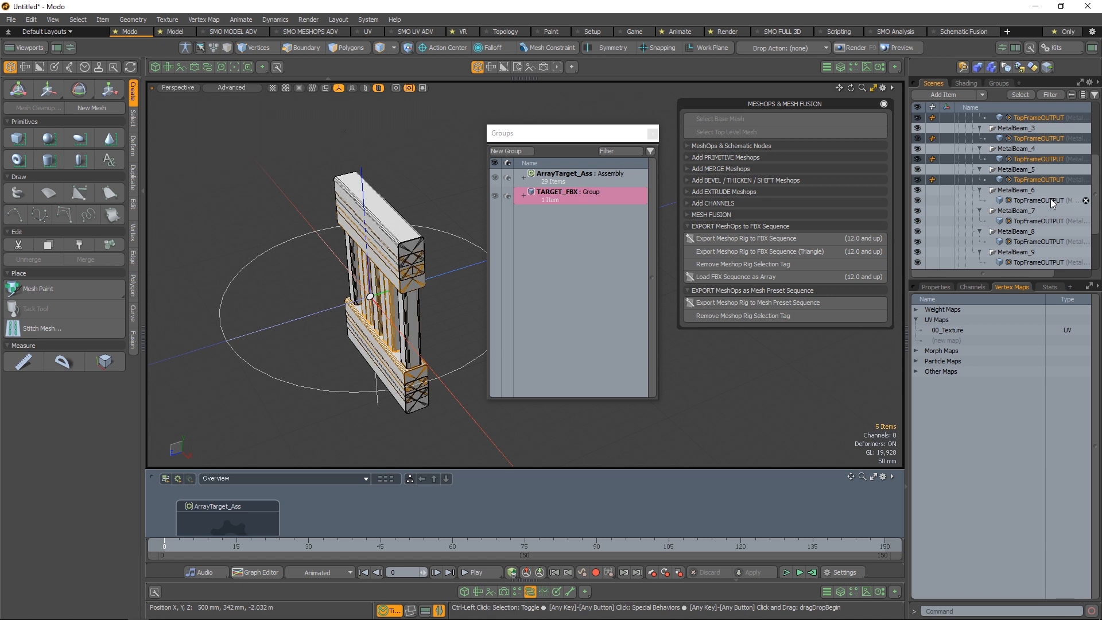
ctrl+click(1052, 201)
ctrl+click(1050, 221)
ctrl+click(1050, 242)
ctrl+click(1048, 262)
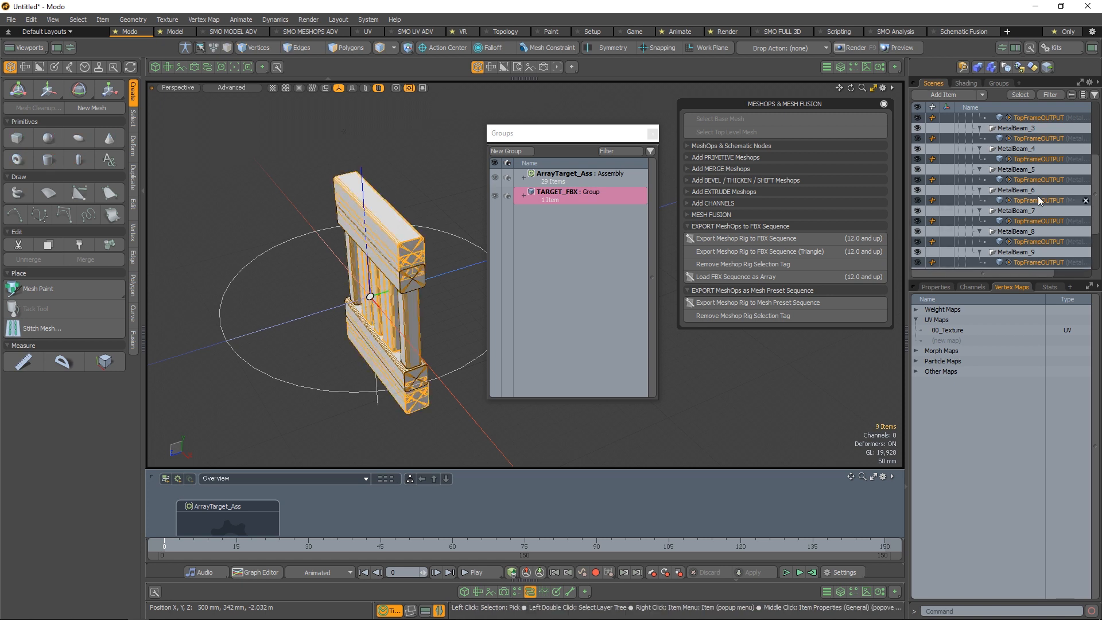
scroll(1048, 229, down, 2)
drag(629, 193, 577, 198)
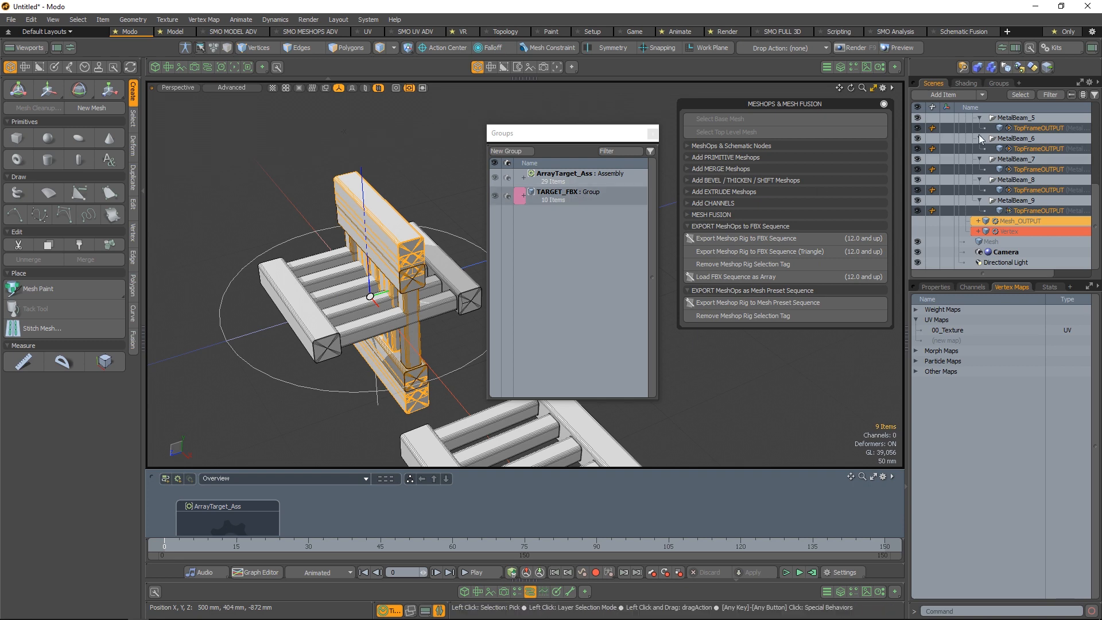
Select the Replicator and isolate it in the 3D view so the source meshes are hidden
scroll(1015, 172, up, 4)
scroll(1014, 138, up, 1)
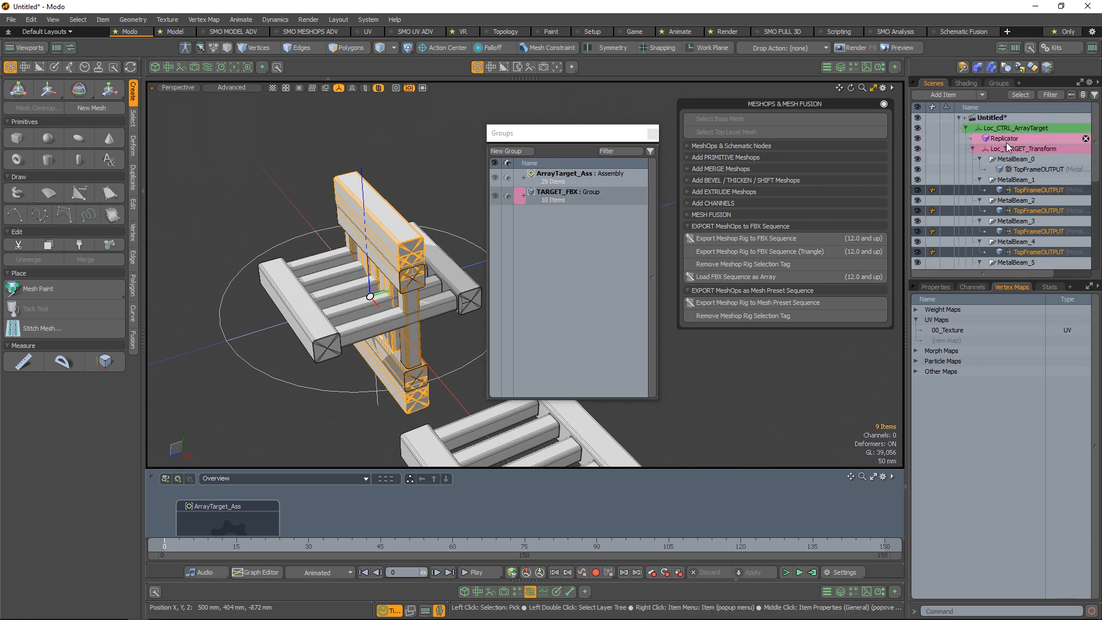
click(1014, 137)
key(alt+space)
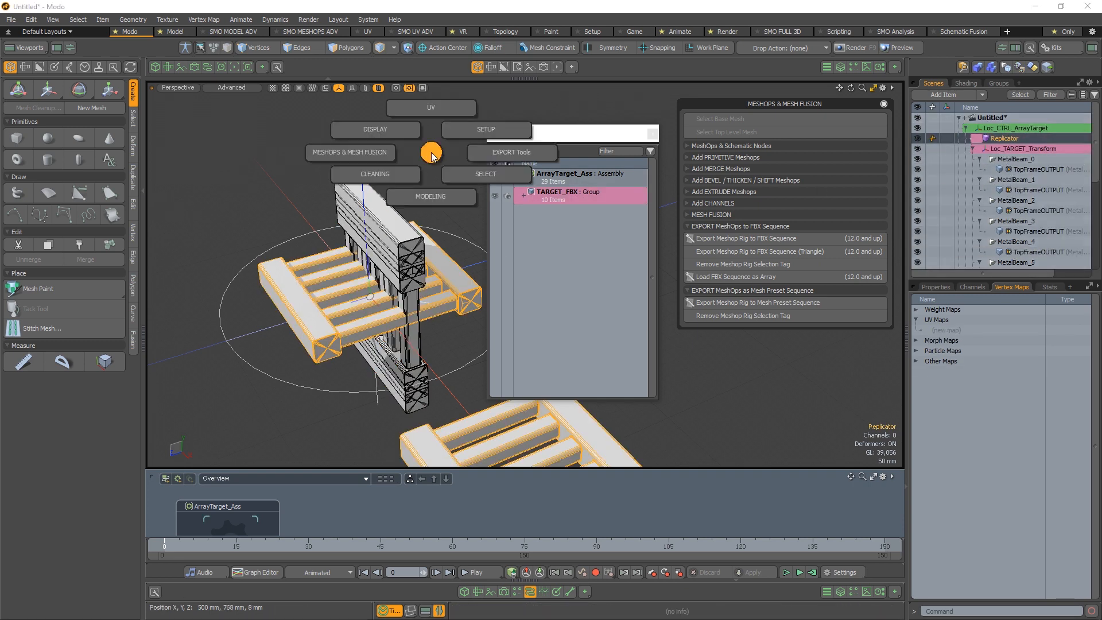
click(393, 131)
click(329, 108)
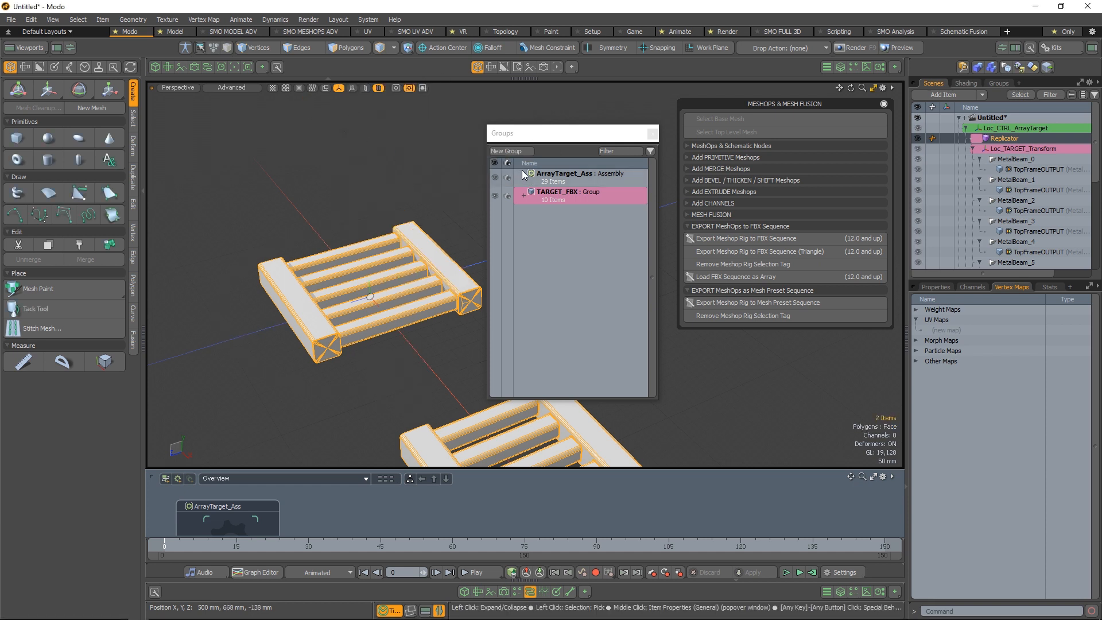
Select the ArrayTarget_Ass assembly and close the floating groups window and the MeshOps & Mesh Fusion palette
click(654, 134)
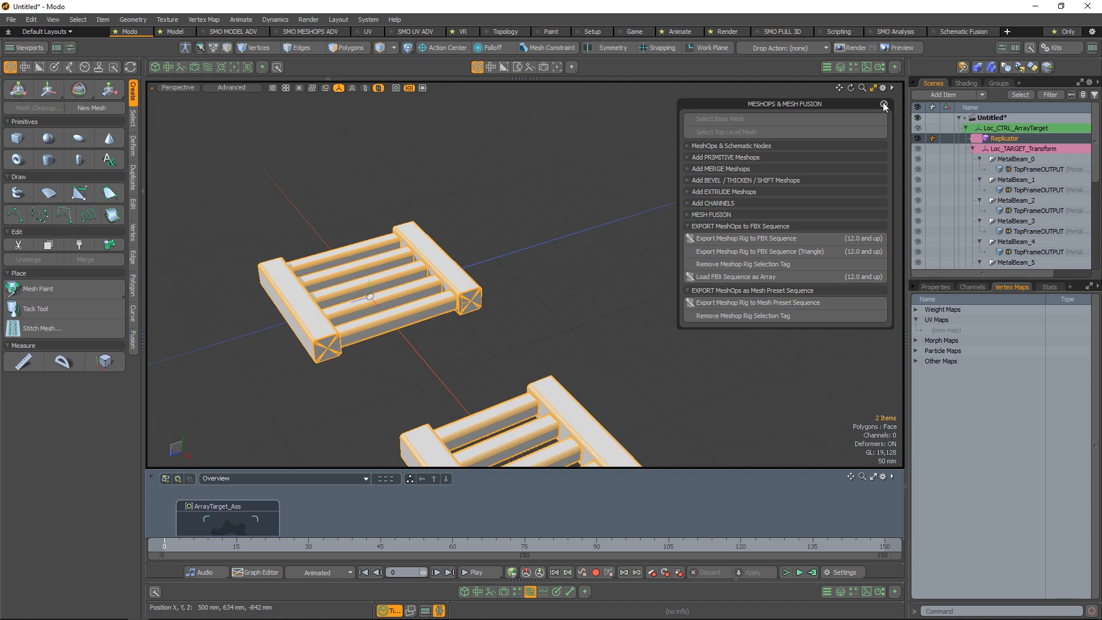
click(999, 83)
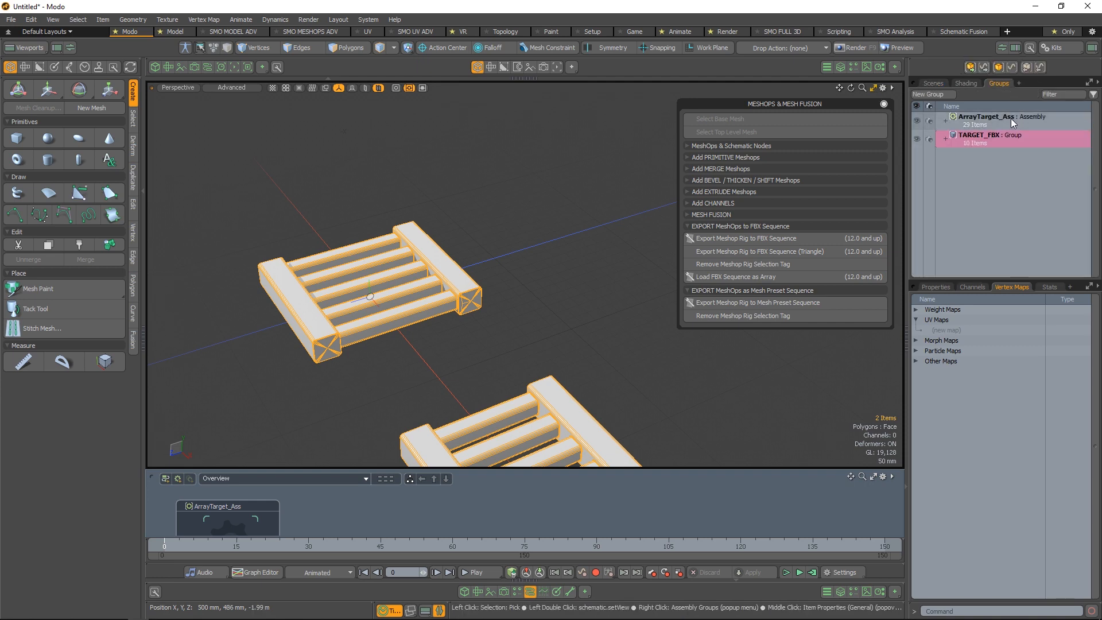
click(1012, 120)
click(883, 104)
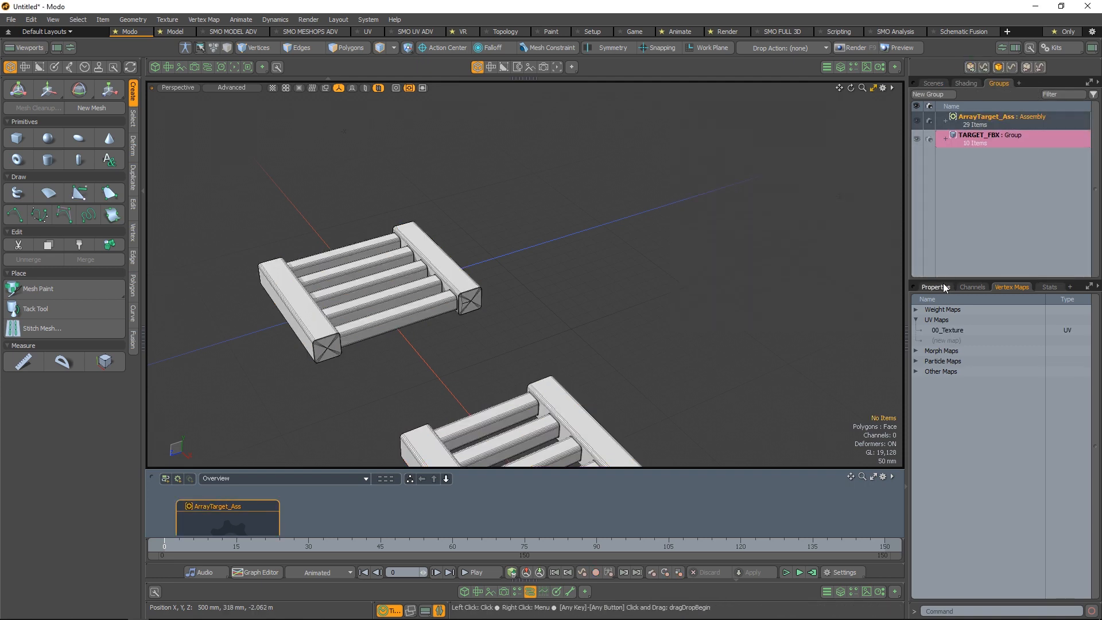
Show the ArrayTarget_Ass properties and examine the whole row of replicated beam variants in the 3D view
alt+drag(681, 315, 826, 215)
scroll(613, 239, down, 5)
alt+drag(612, 239, 577, 396)
scroll(576, 397, down, 4)
alt+drag(388, 249, 536, 460)
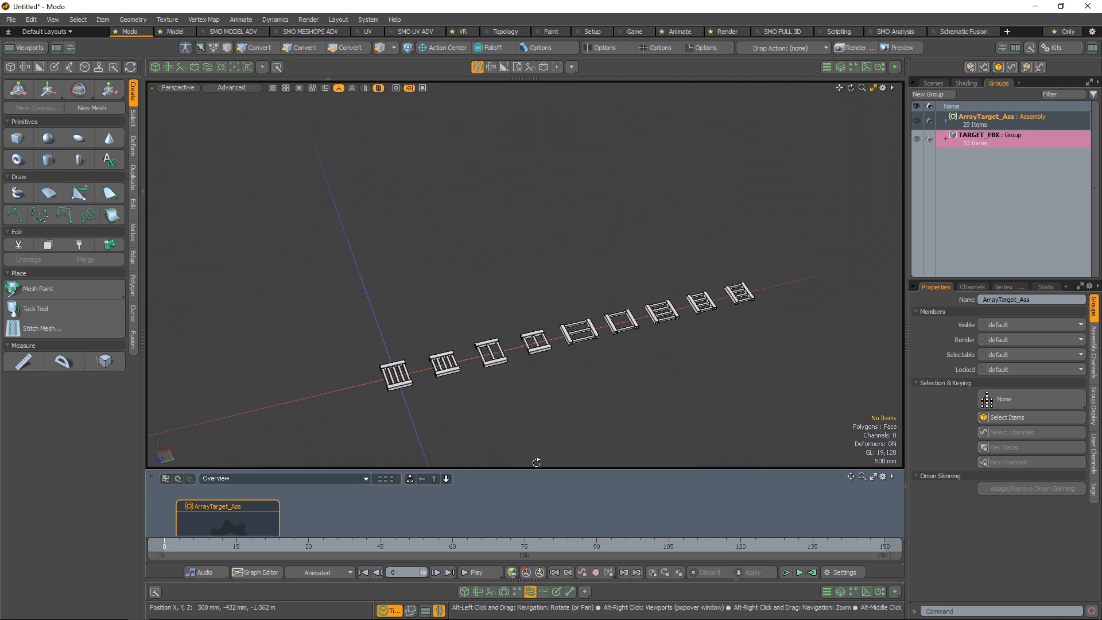
scroll(619, 392, up, 3)
alt+drag(684, 362, 533, 337)
scroll(557, 351, up, 4)
scroll(539, 338, down, 1)
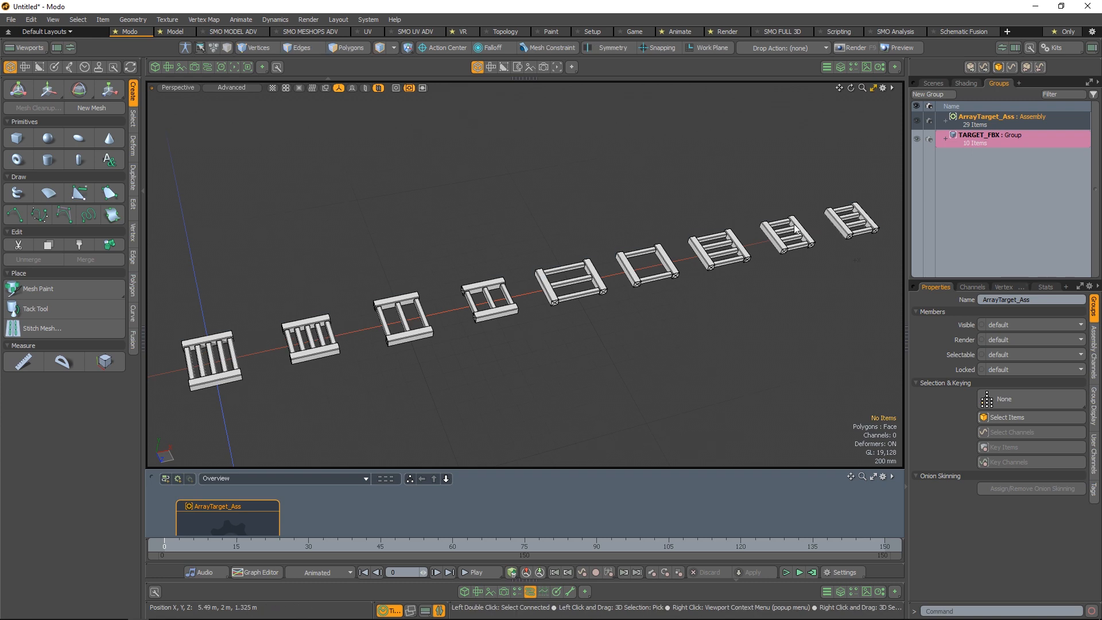
Set the FBX source count in the ArrayTarget_Ass assembly channels to 10
click(1093, 351)
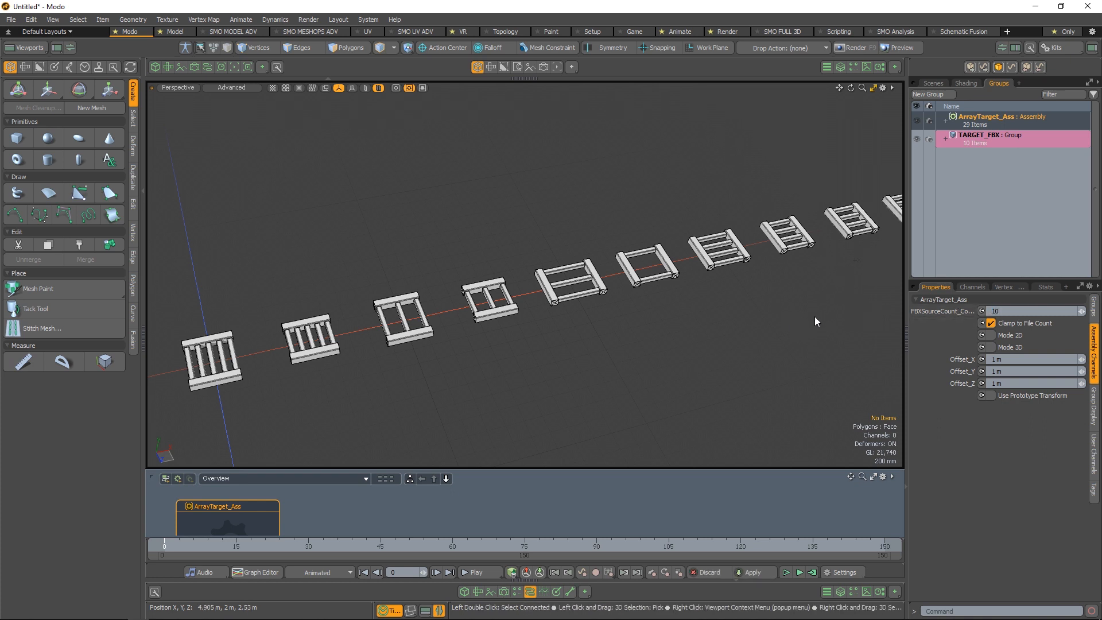
alt+shift+drag(829, 301, 770, 317)
scroll(772, 318, down, 2)
drag(1081, 313, 1086, 316)
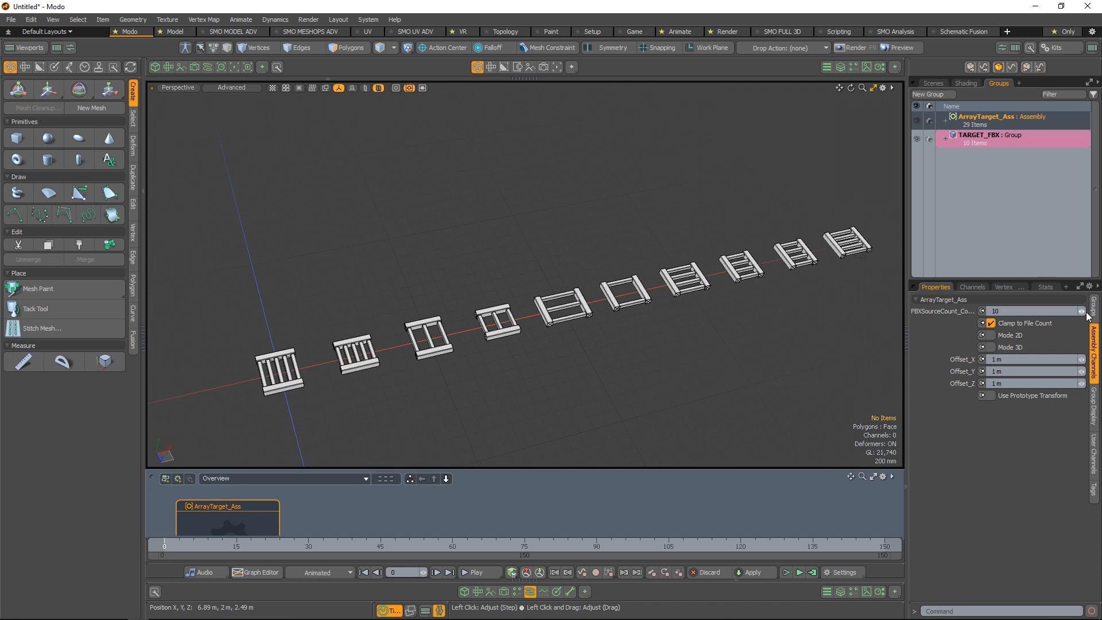
Try the array's Mode 2D layout, inspect the grid from above, and turn the mode off again
click(993, 336)
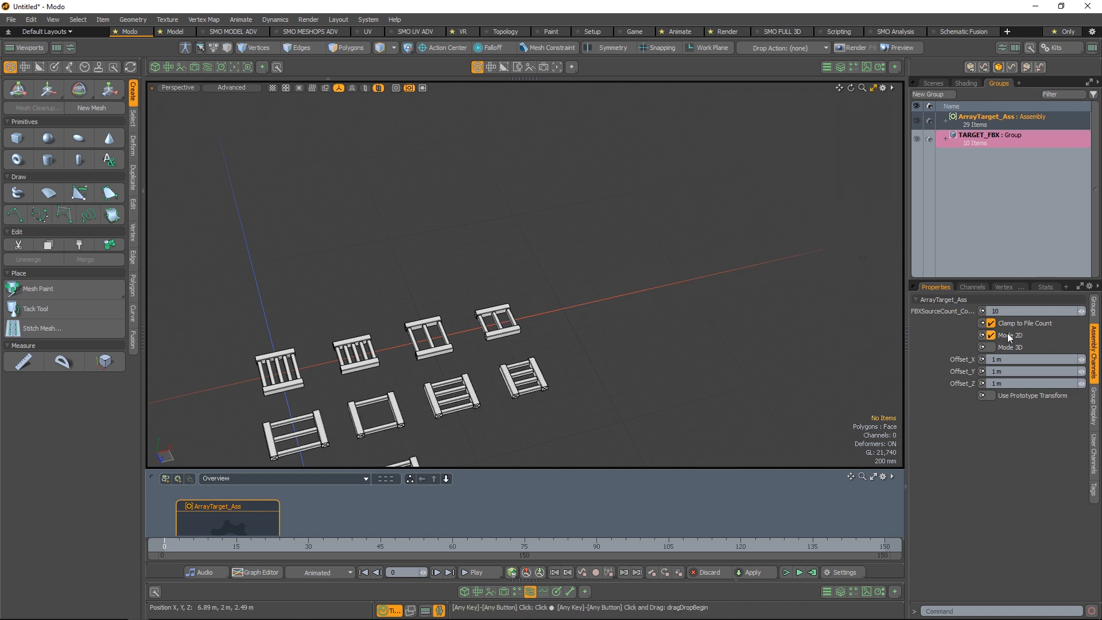
alt+drag(537, 363, 642, 390)
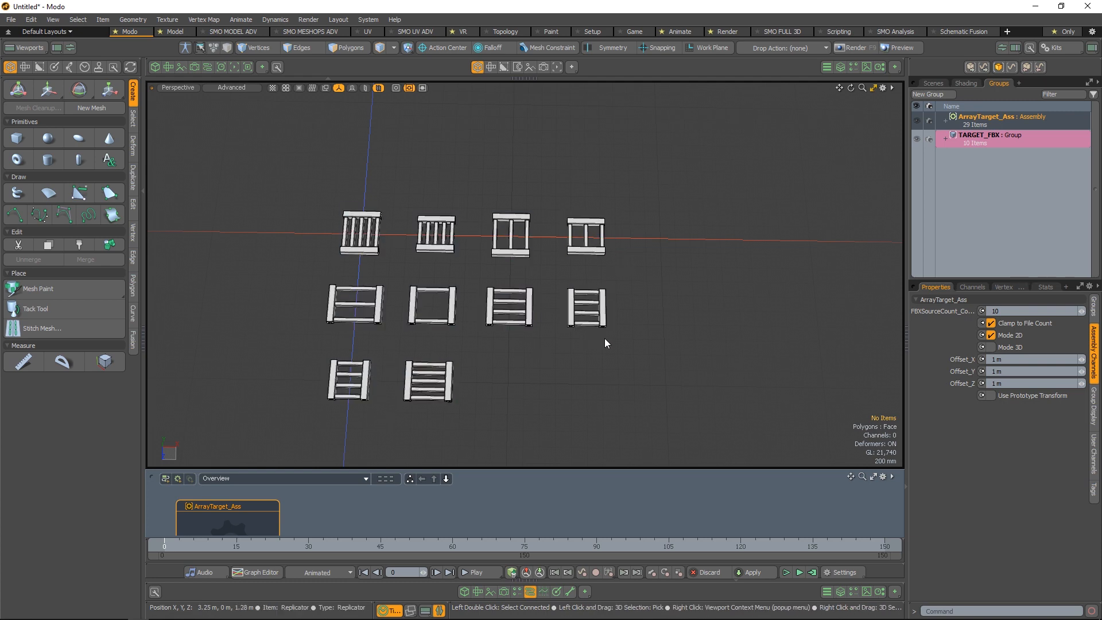
click(991, 336)
Enable Mode 3D for the array and set its FBX source count to 27
click(991, 347)
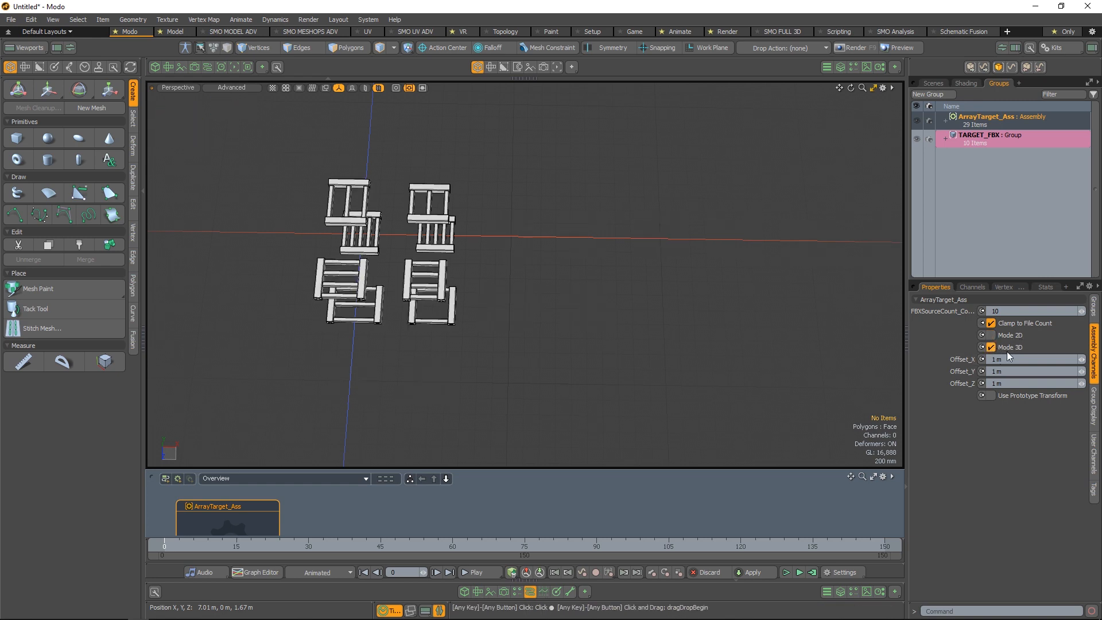
alt+drag(539, 353, 878, 312)
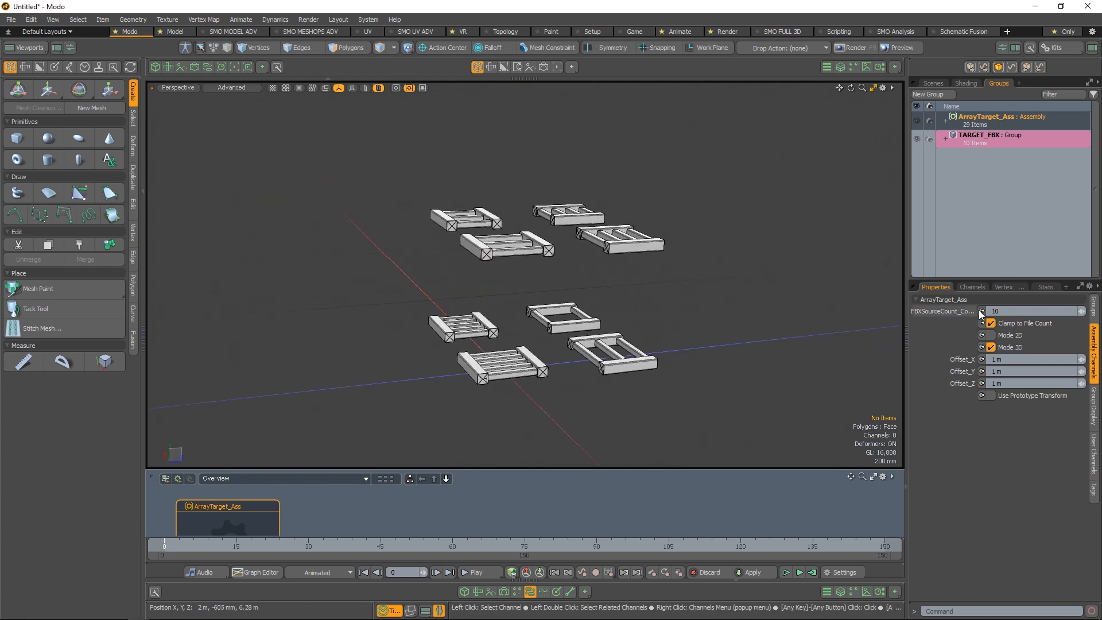
alt+drag(691, 270, 603, 263)
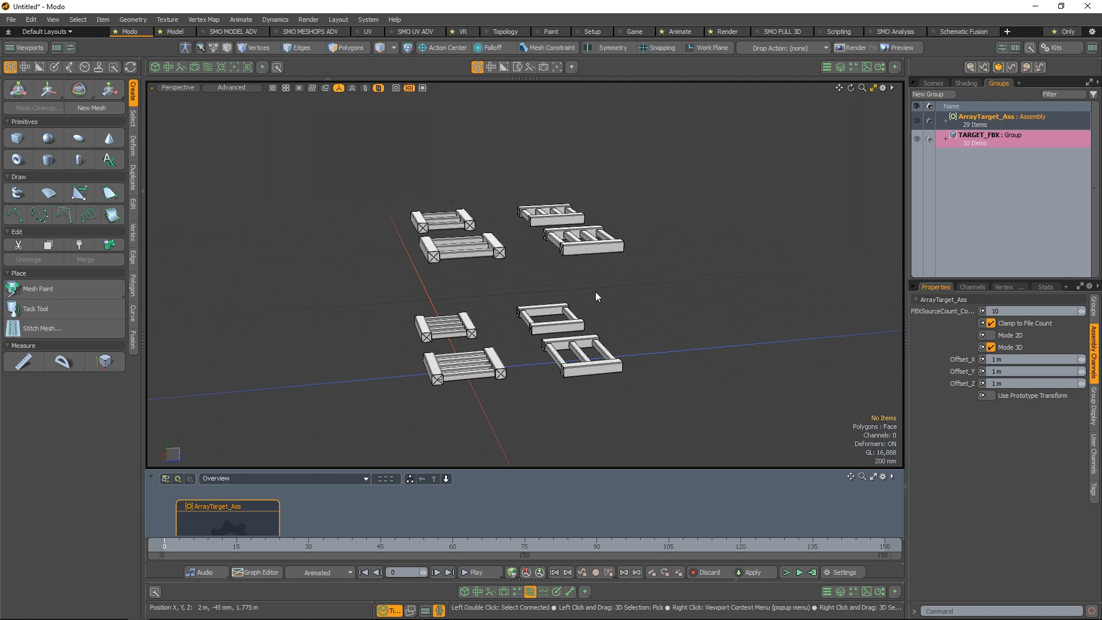
alt+drag(635, 327, 665, 343)
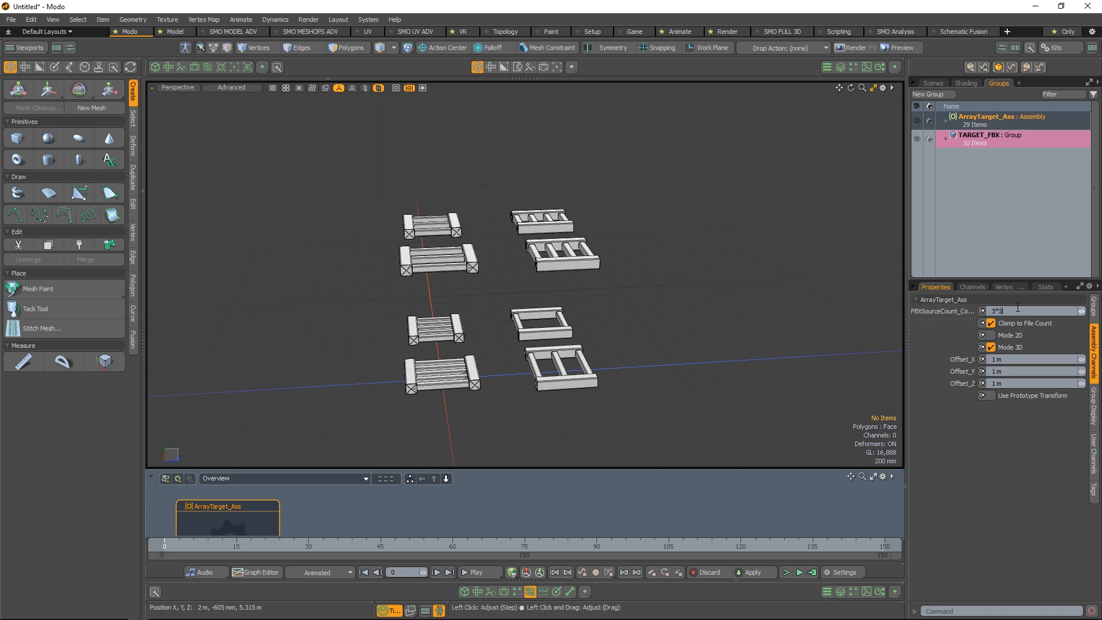
key(Return)
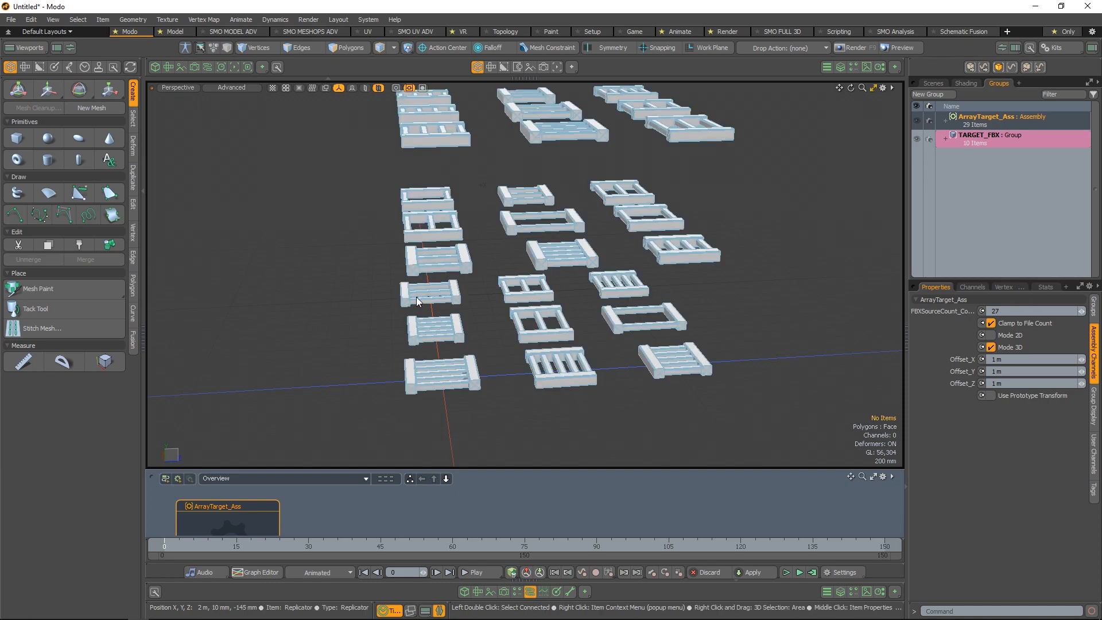
Try an FBX source count of 24 in the 3D array layout, and restore the count to 27
alt+drag(459, 269, 590, 347)
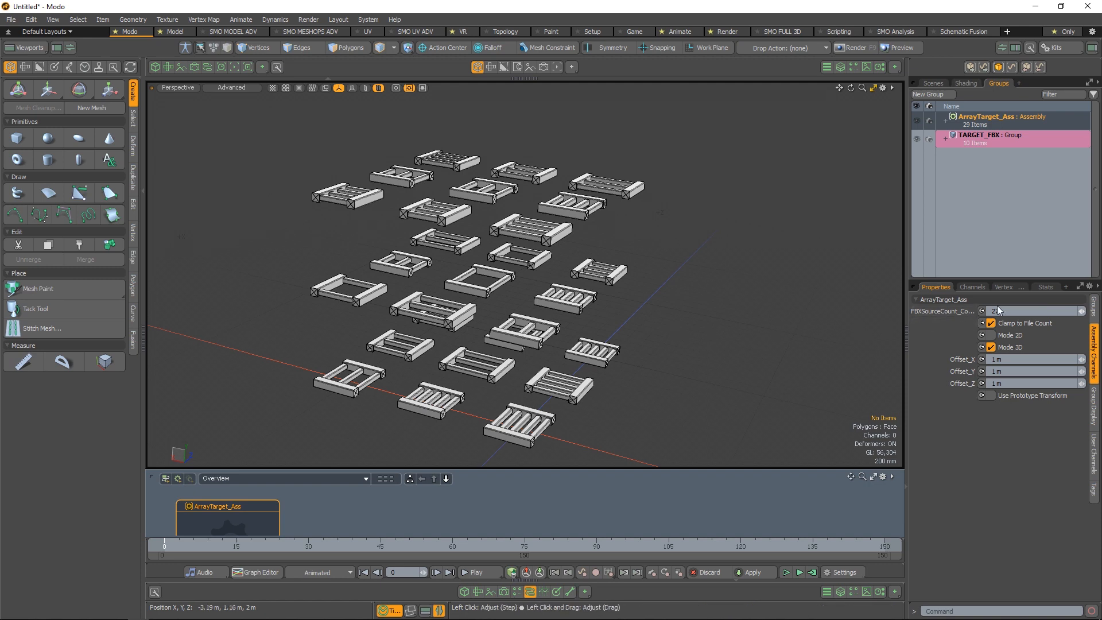
click(1081, 313)
click(1082, 313)
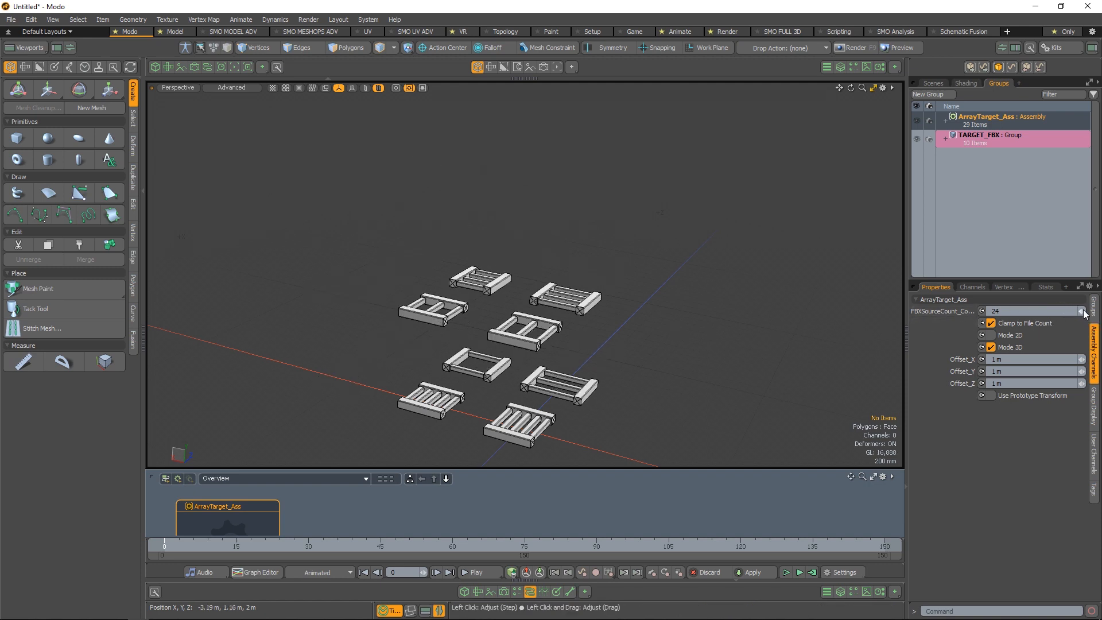
click(1084, 310)
click(1083, 311)
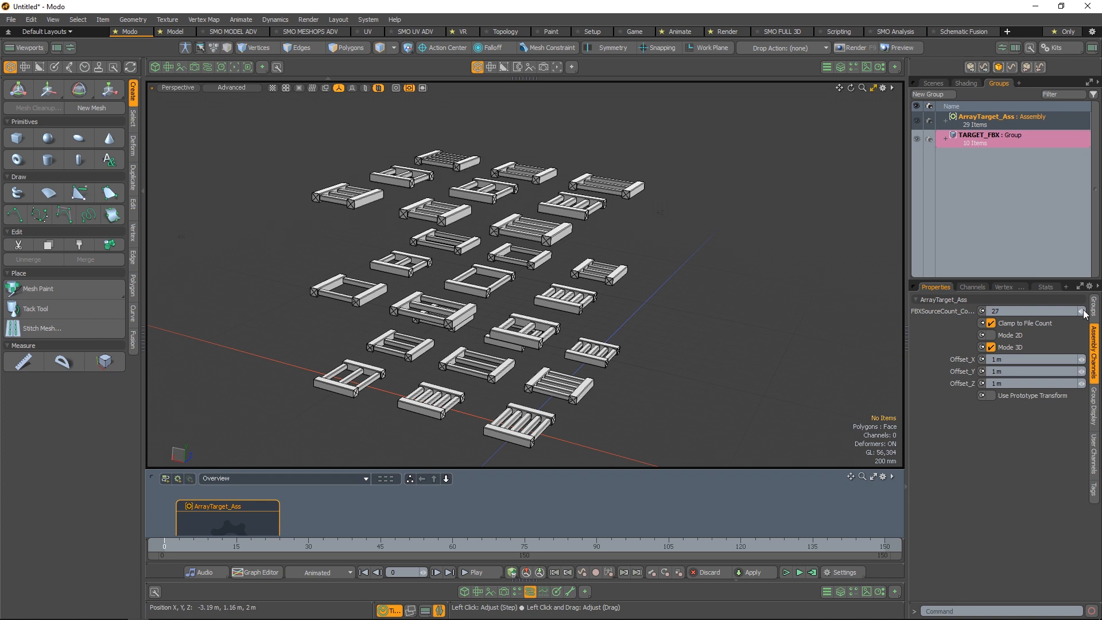
alt+drag(728, 313, 653, 304)
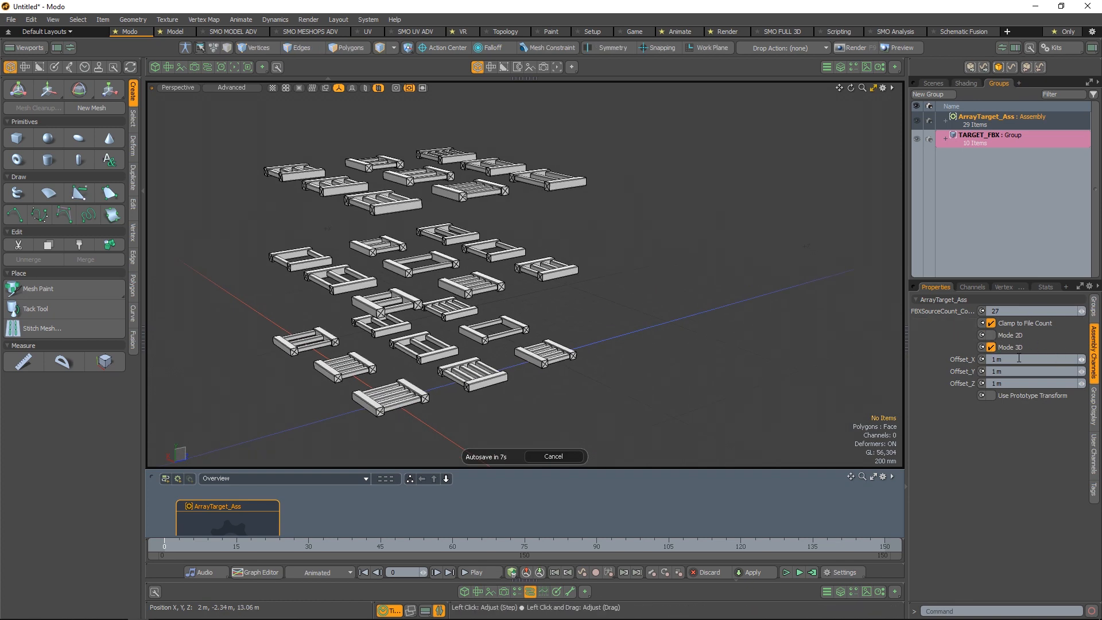
Switch the array to Mode 2D and reduce its FBX source count stepwise to 7
click(992, 336)
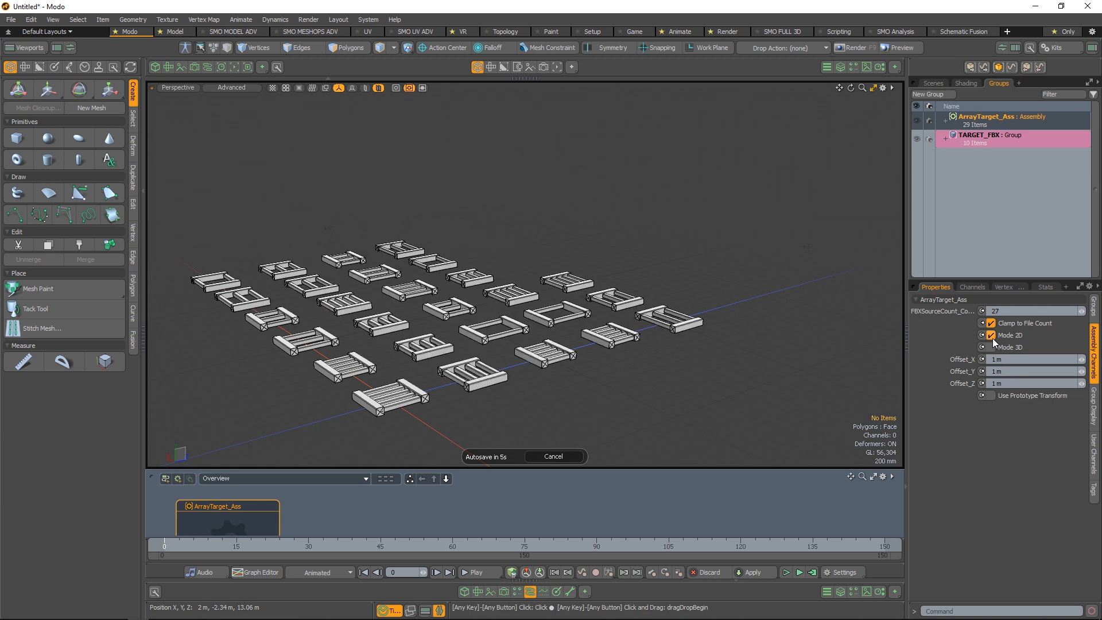
click(1081, 313)
click(1081, 313)
click(1082, 312)
click(1081, 312)
click(1081, 312)
click(1081, 313)
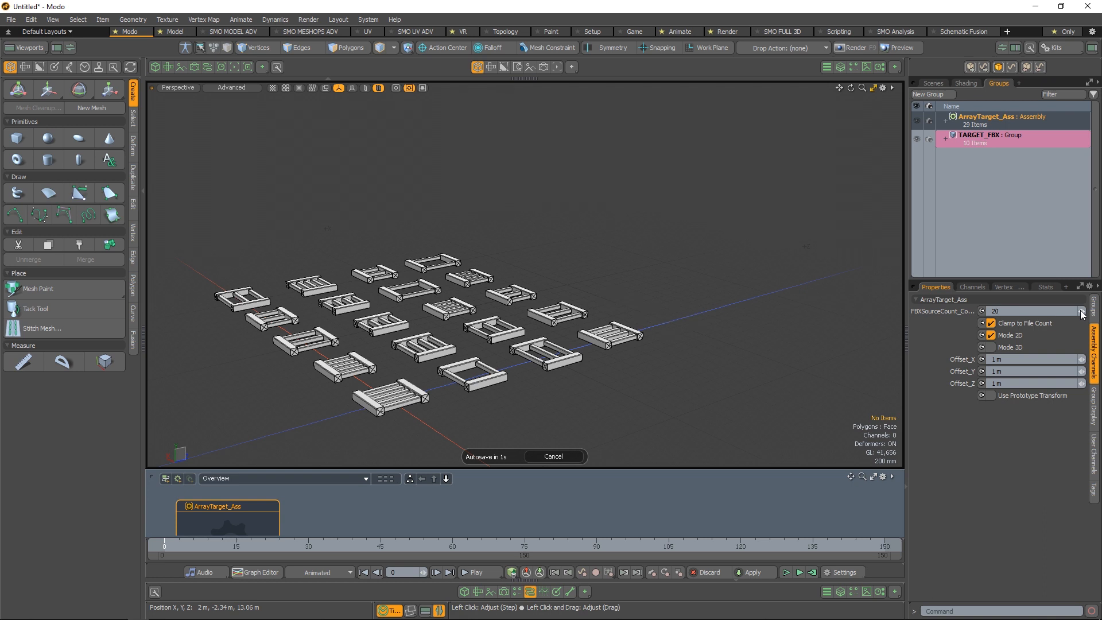
click(1081, 313)
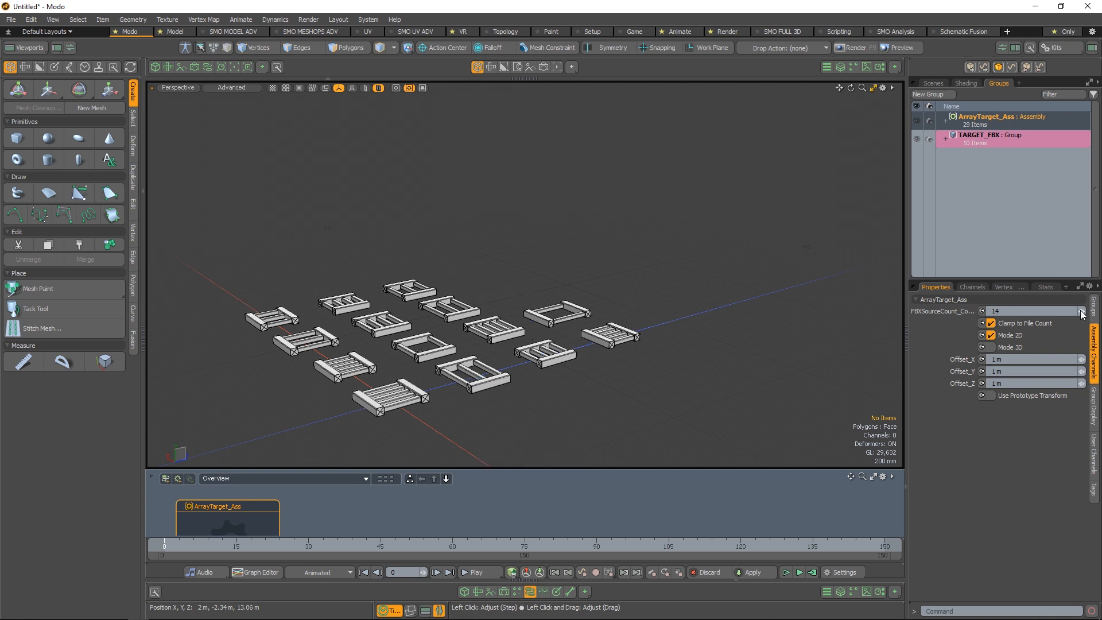
click(1081, 313)
click(1081, 313)
Raise the FBX source count back to 27 and return the array to Mode 3D
click(1081, 313)
click(1081, 313)
click(1081, 313)
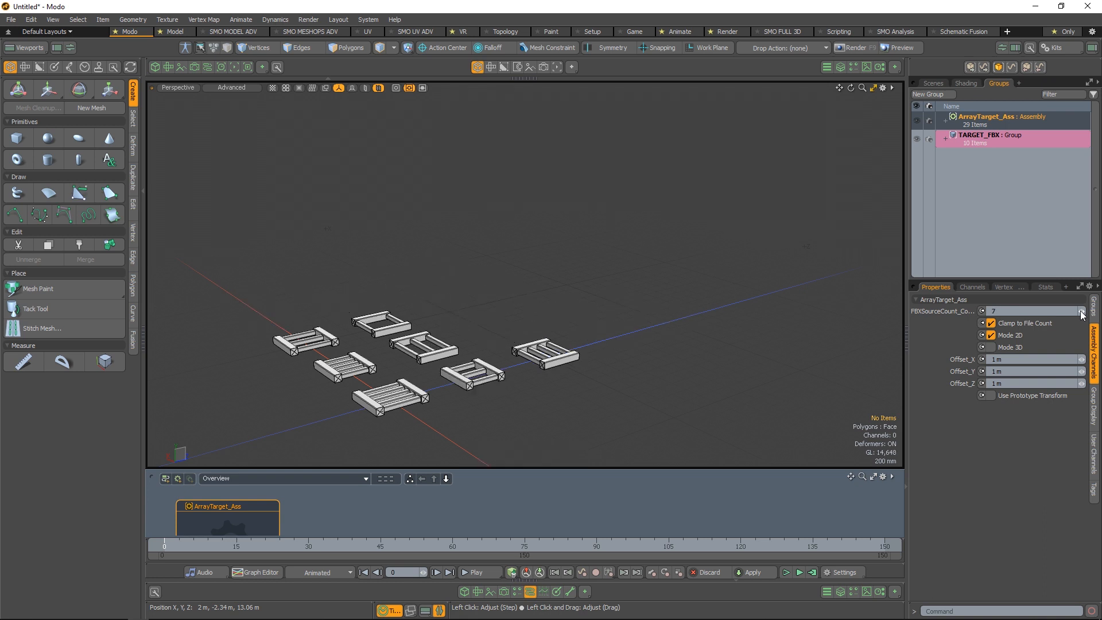
click(1081, 312)
click(1084, 312)
click(1084, 312)
click(1084, 313)
click(1084, 312)
click(1084, 312)
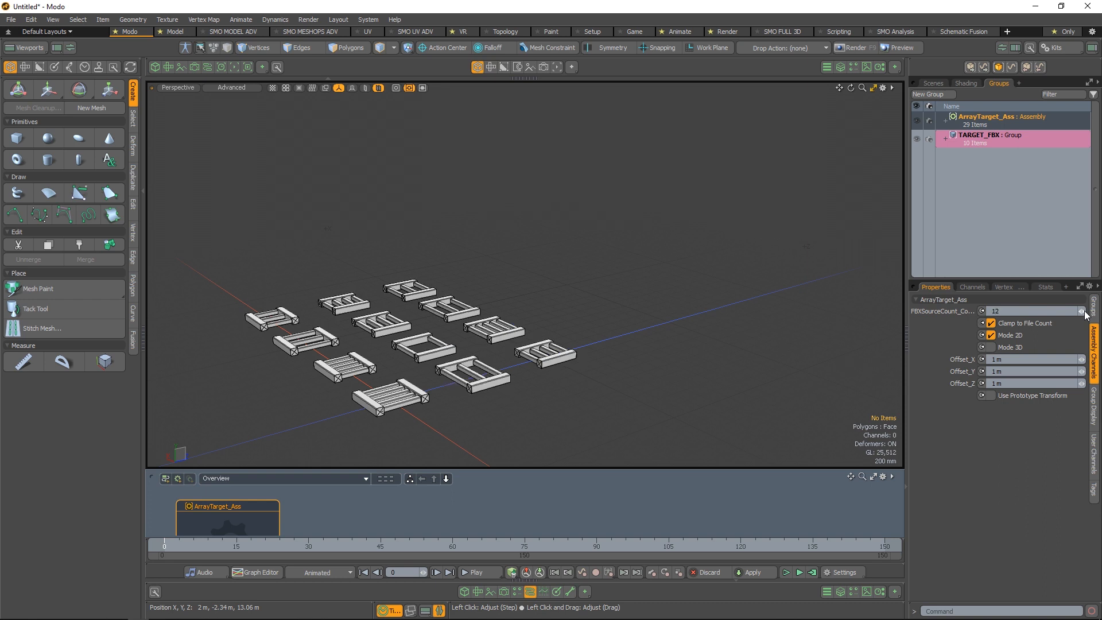
click(1084, 312)
click(1084, 313)
click(1084, 313)
text(7)
key(Return)
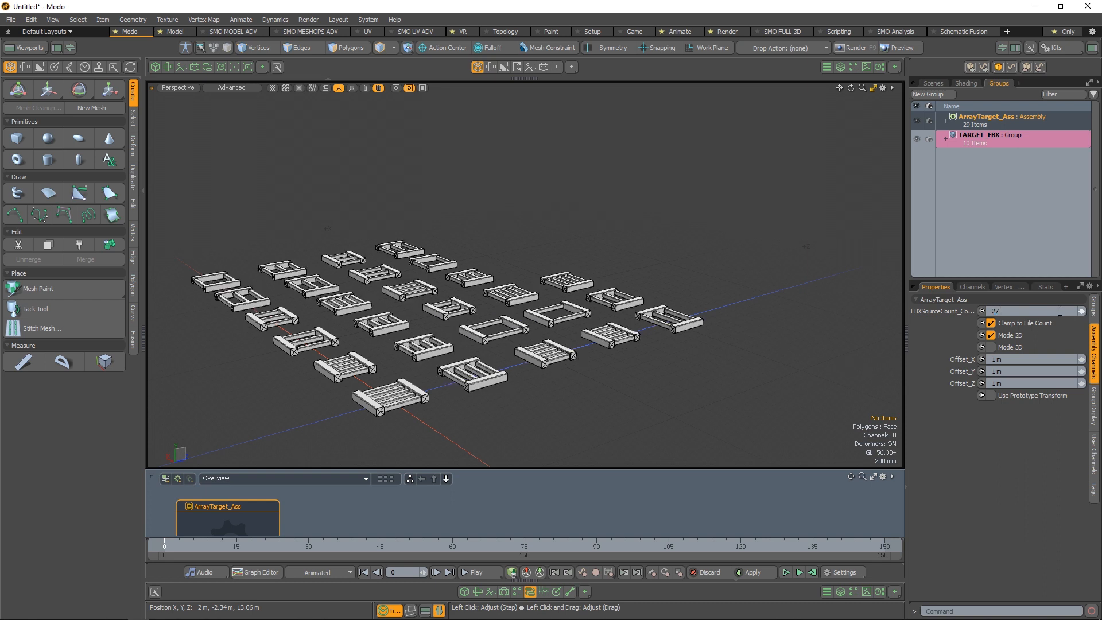
click(1005, 344)
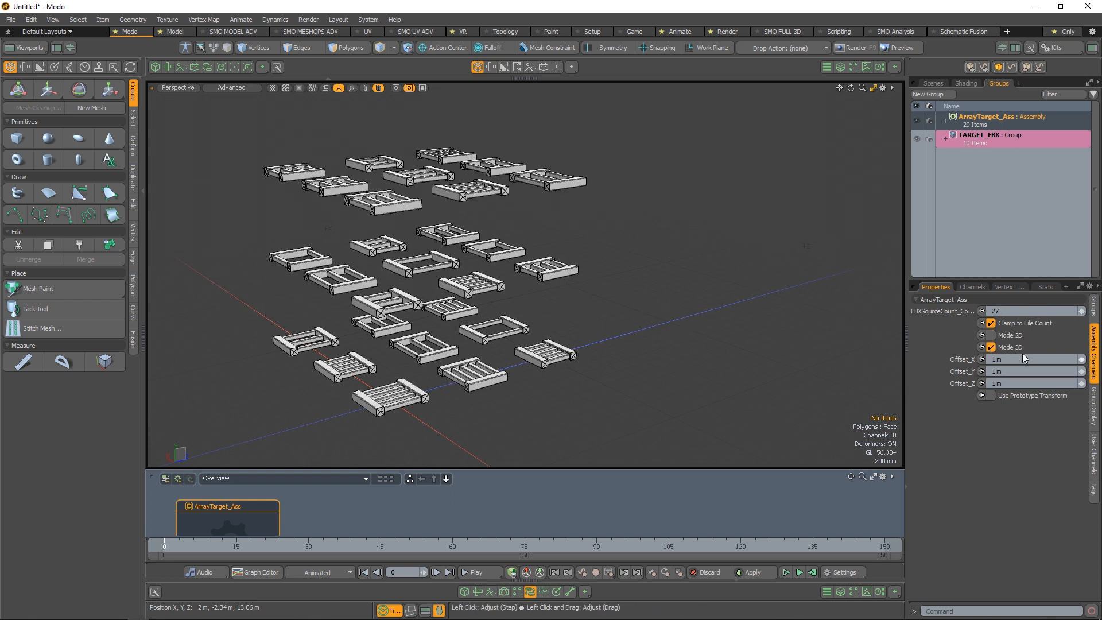
Set Offset_Y to 722 mm and Offset_Z to 800 mm, and enable Use Prototype Transform for the array
drag(1083, 359, 1079, 383)
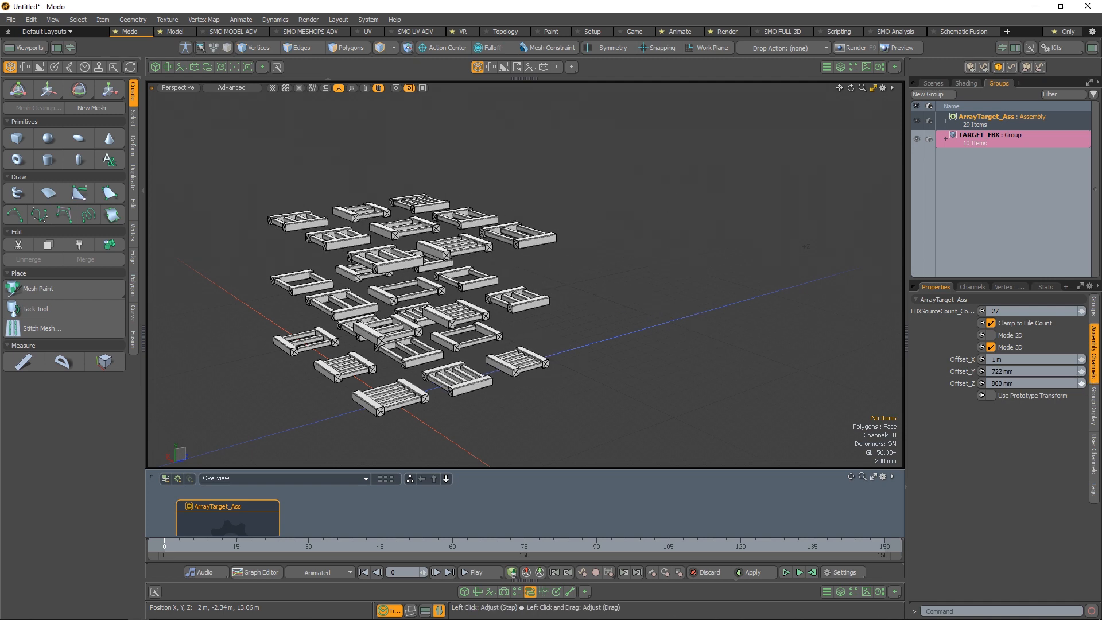
click(1004, 395)
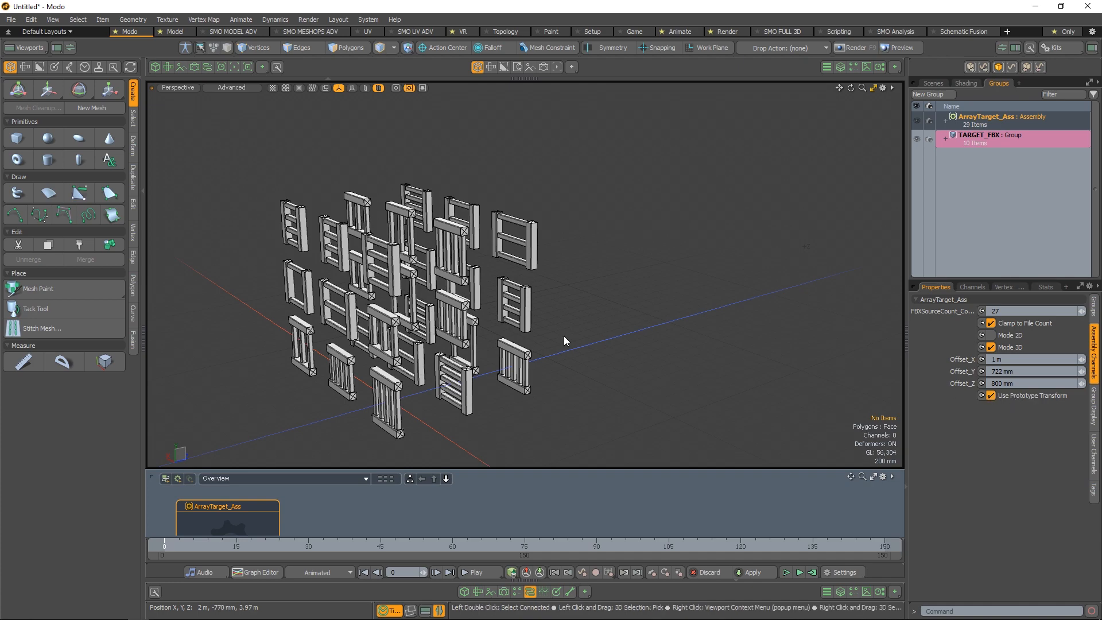
alt+drag(284, 360, 609, 328)
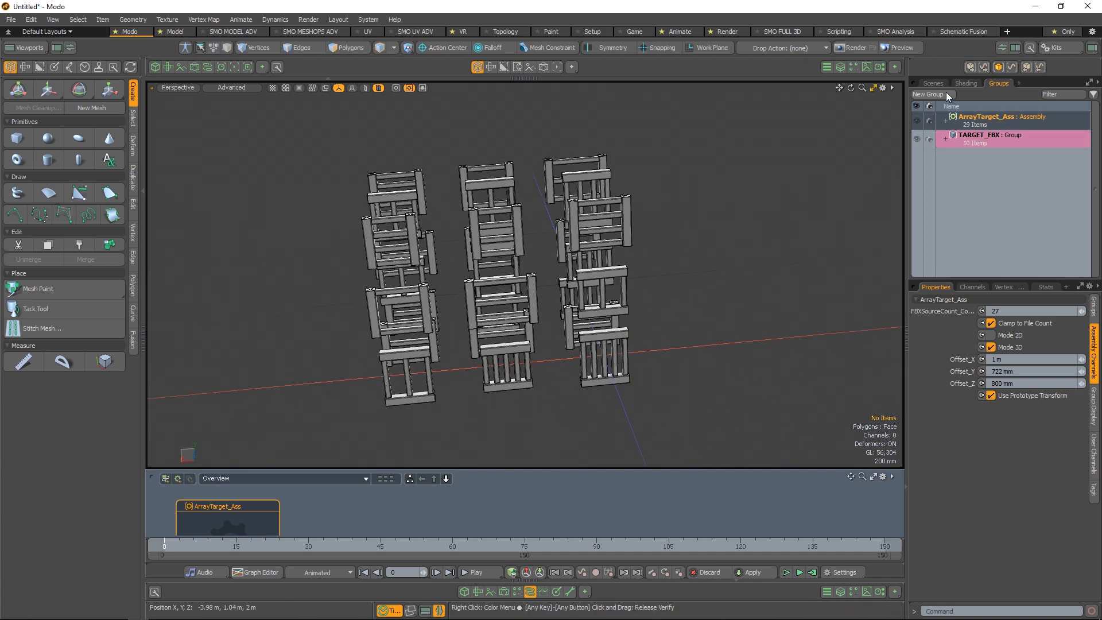
alt+drag(717, 190, 453, 238)
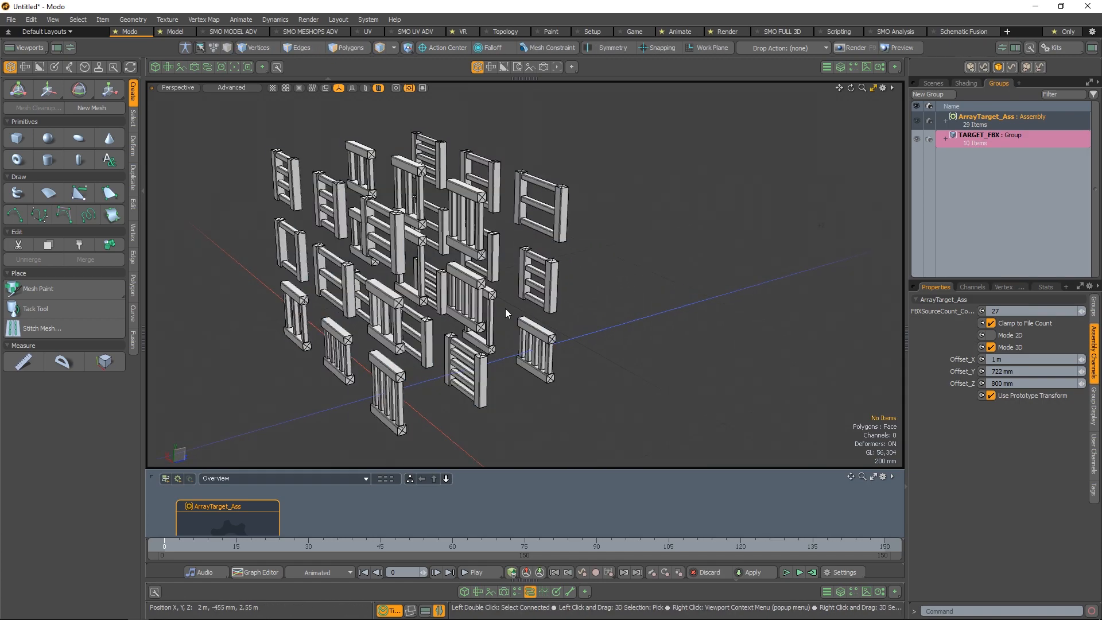
alt+drag(505, 308, 832, 310)
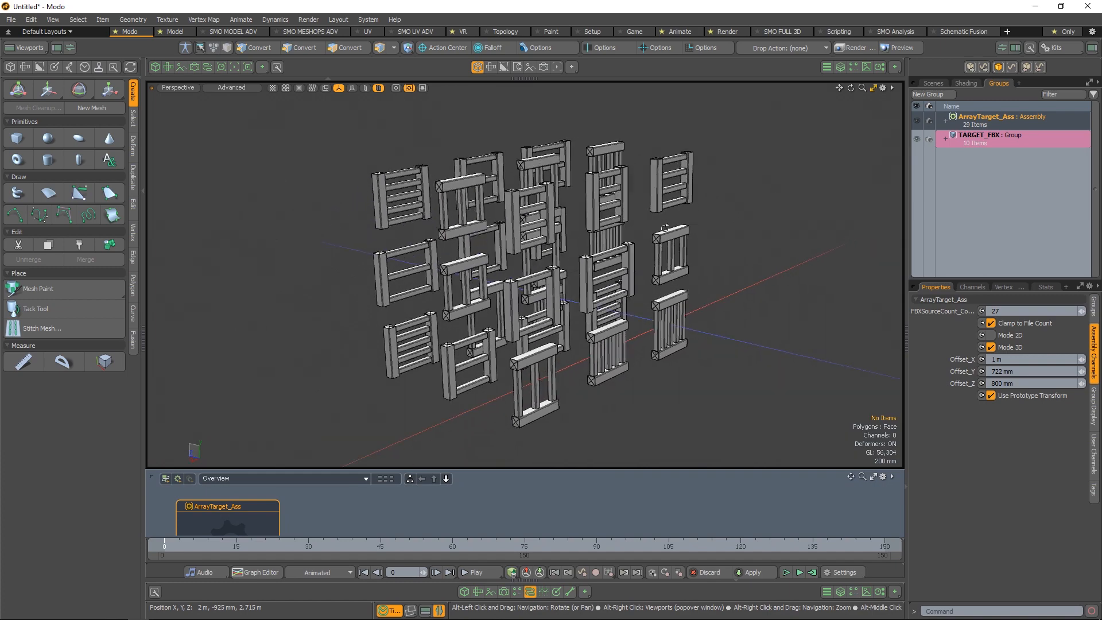
Switch the array to the Mode 2D layout, and enlarge the schematic view with the ArrayTarget_Ass assembly deselected
click(991, 347)
alt+drag(573, 374, 527, 261)
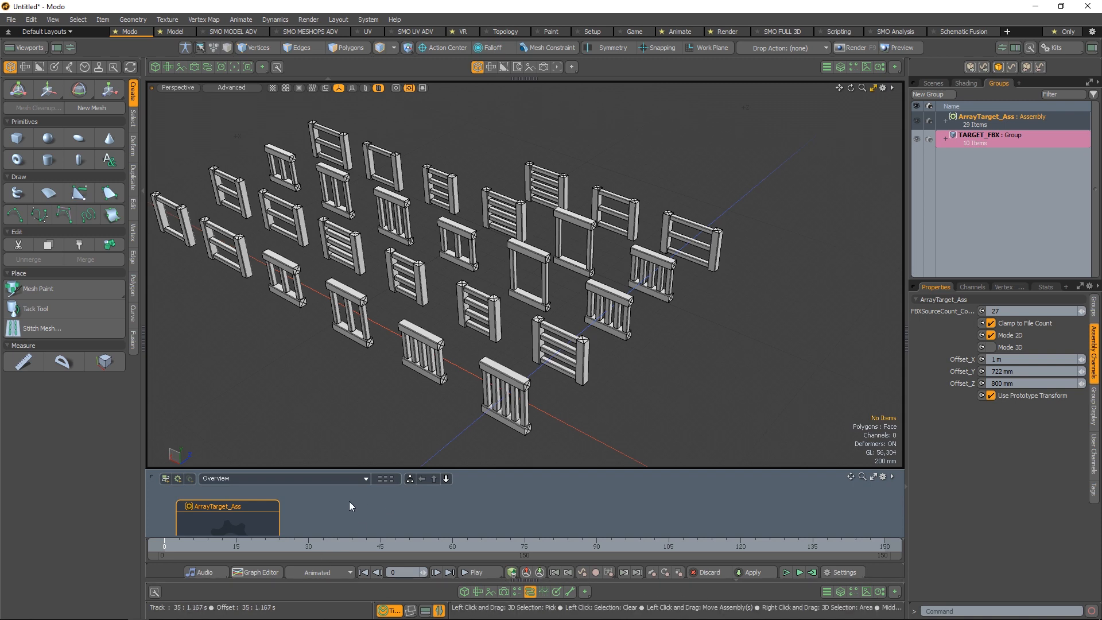
drag(379, 466, 377, 348)
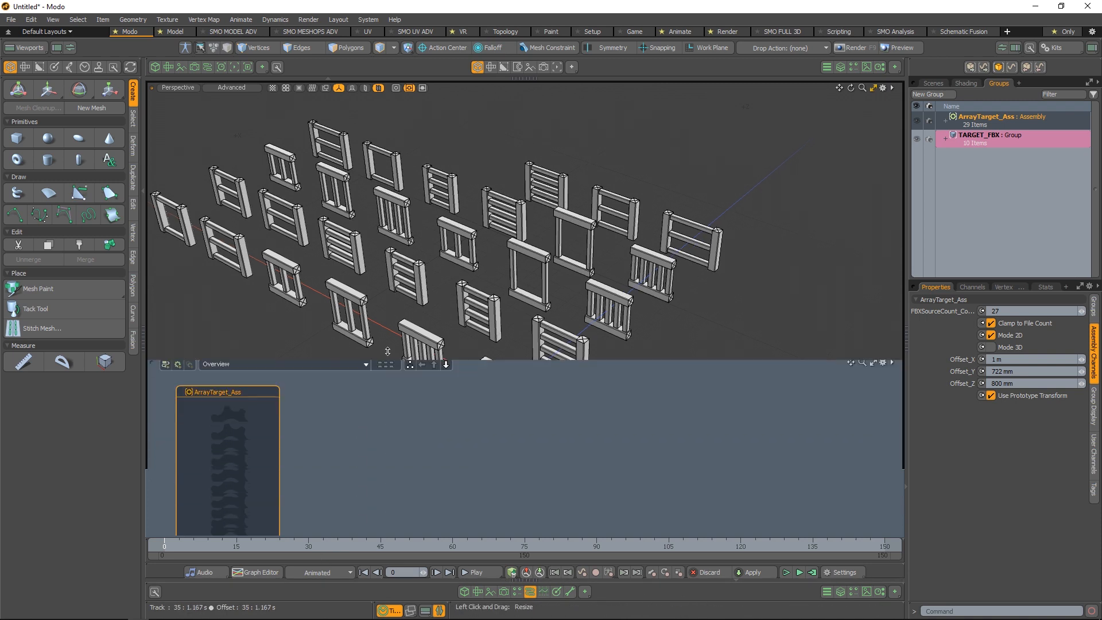
click(445, 414)
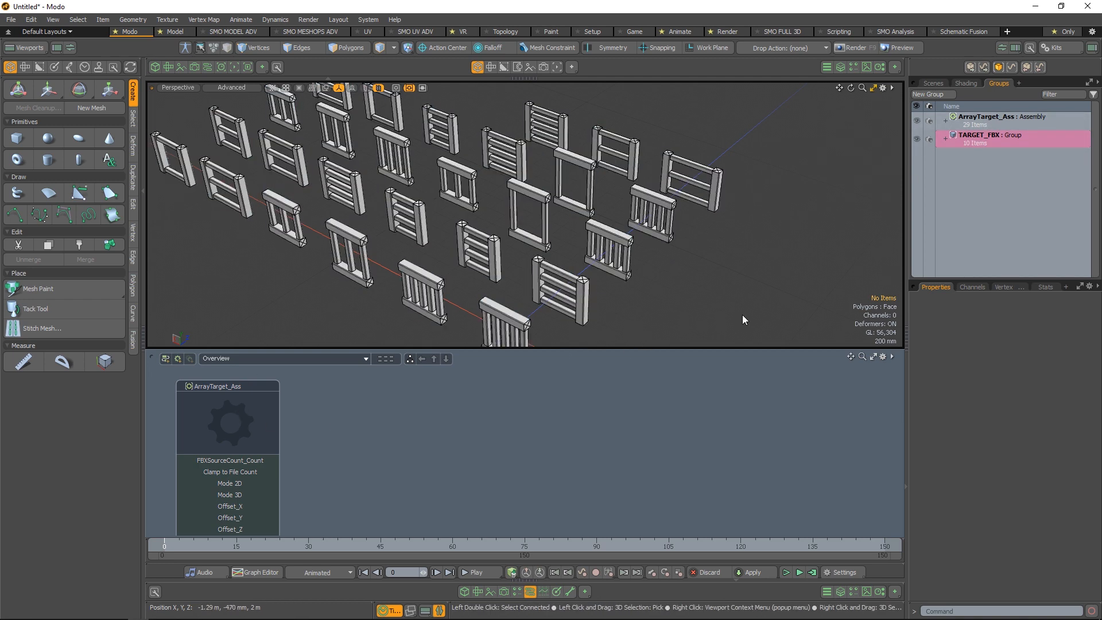
Review the commands for exporting MeshOps to an FBX sequence and loading it as an array
key(ctrl+space)
click(605, 292)
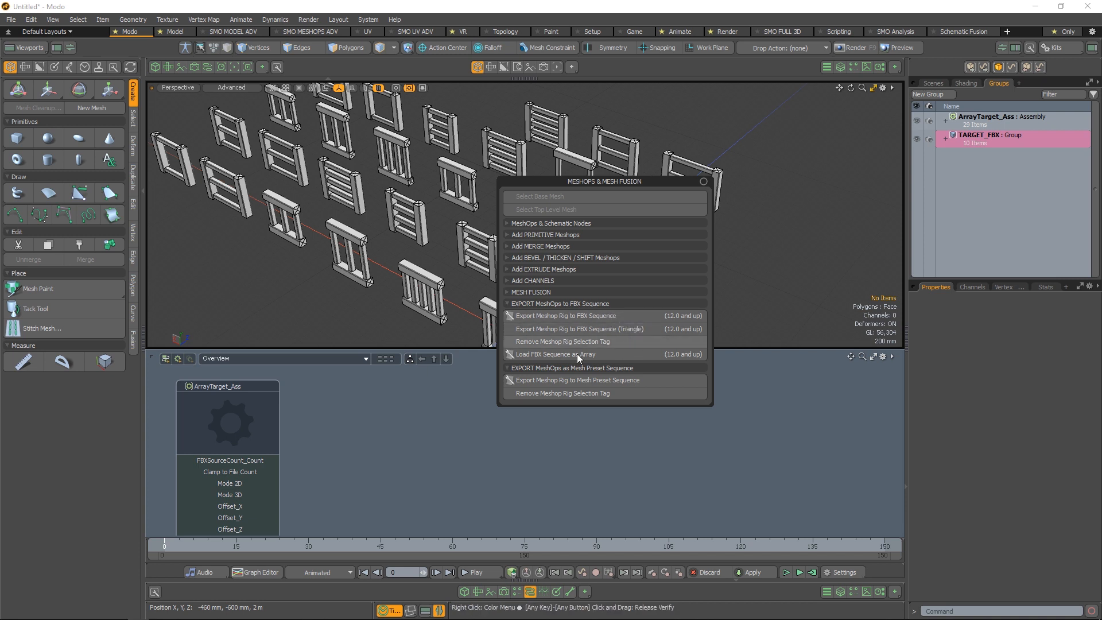
drag(611, 179, 769, 298)
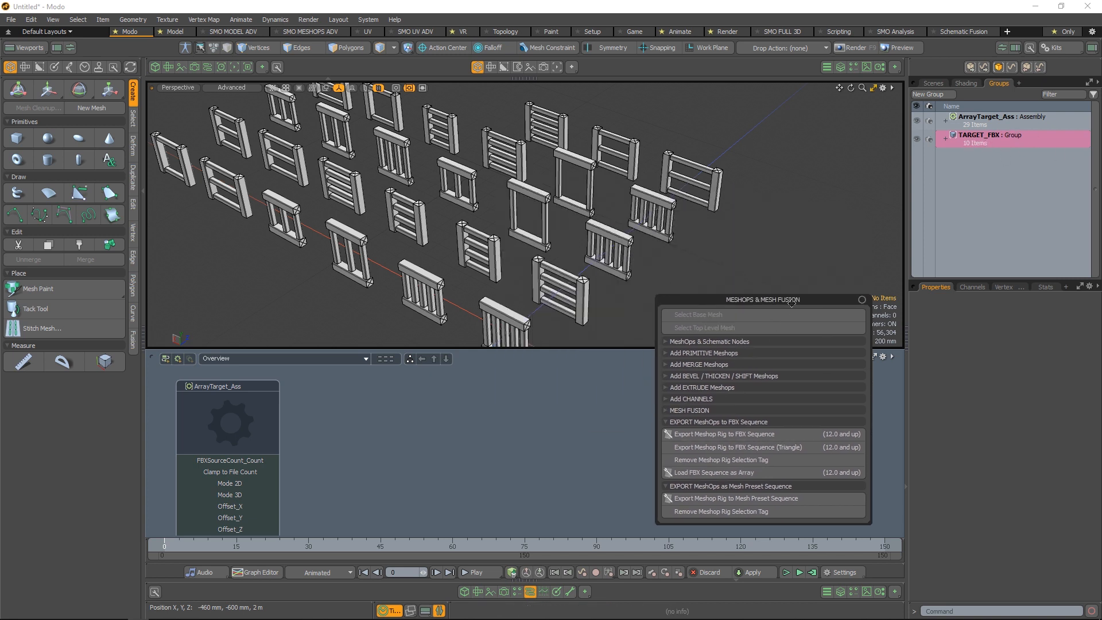
drag(792, 302, 749, 300)
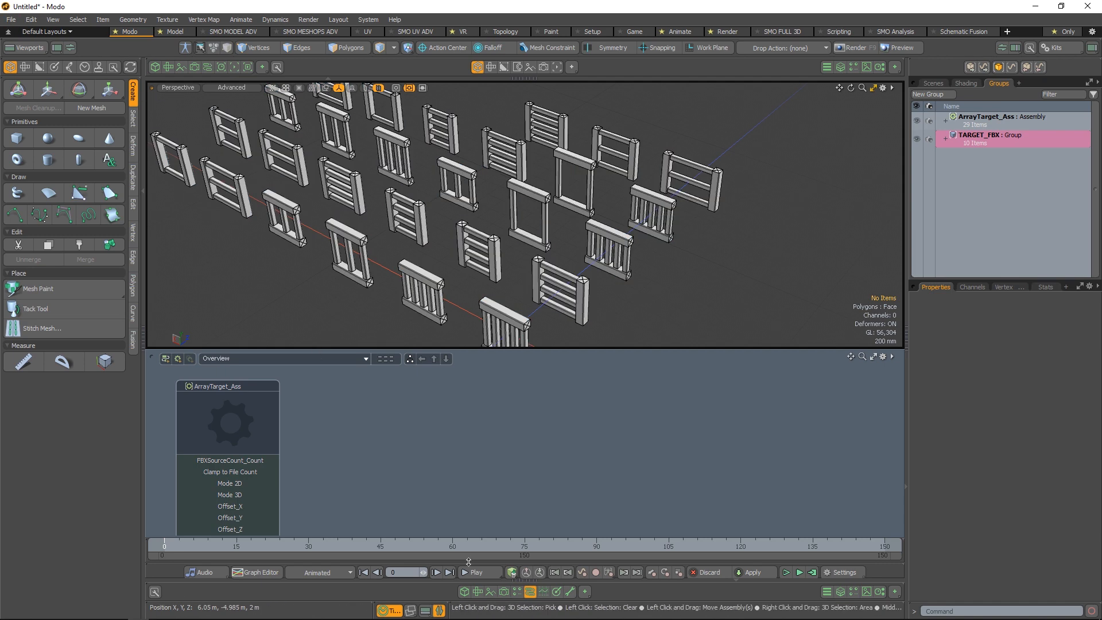
Hide the lower viewport and open the Electronic Devices folder of mesh assets in the preset browser
click(504, 593)
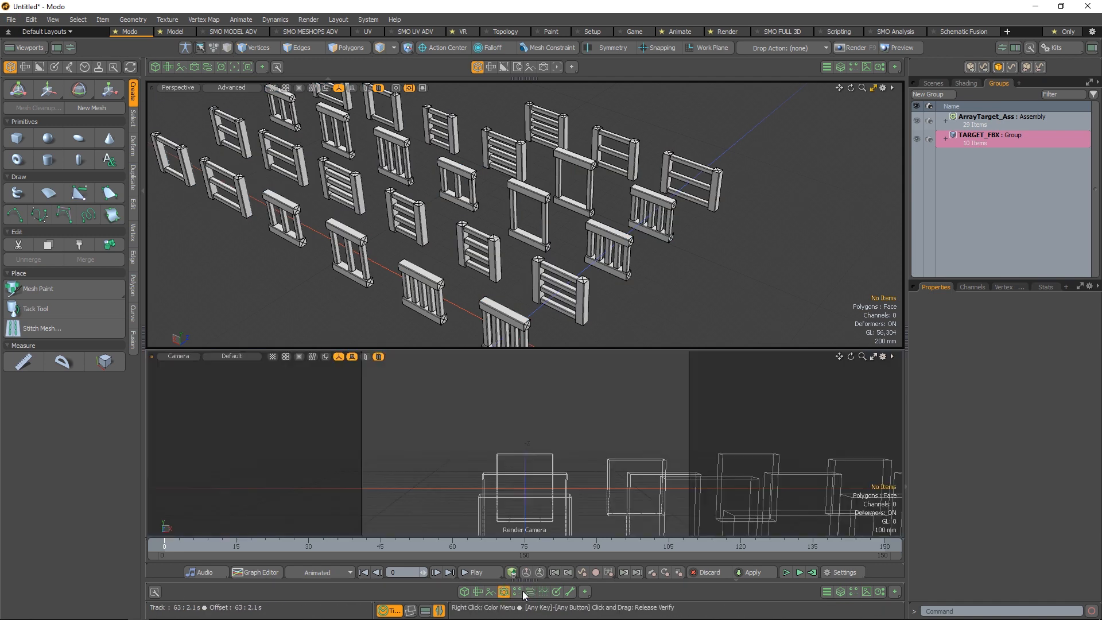
click(504, 593)
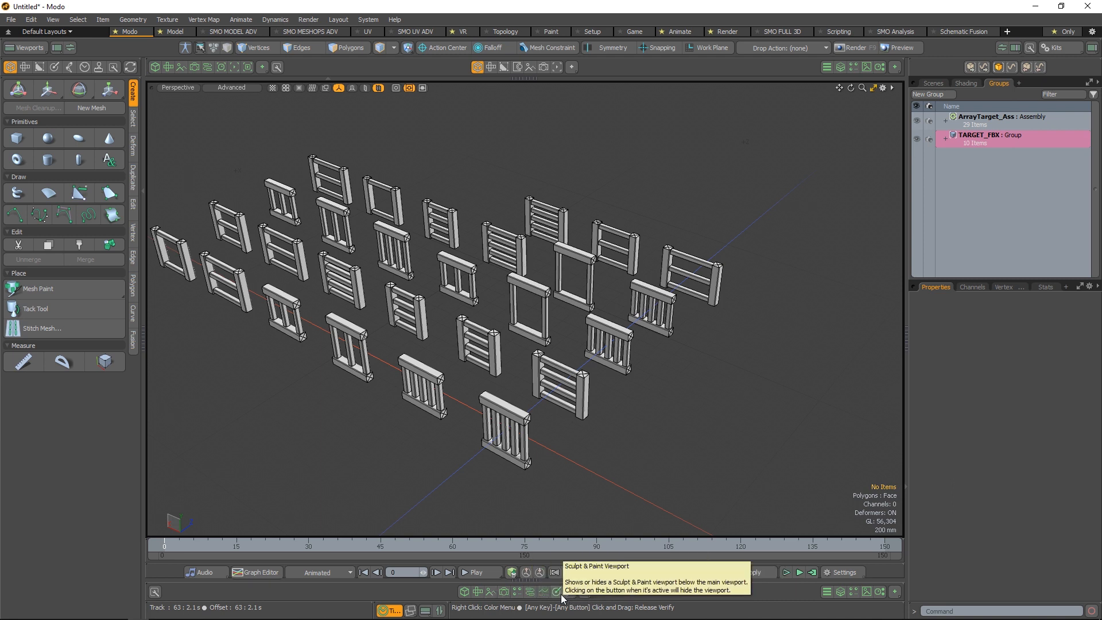
click(855, 592)
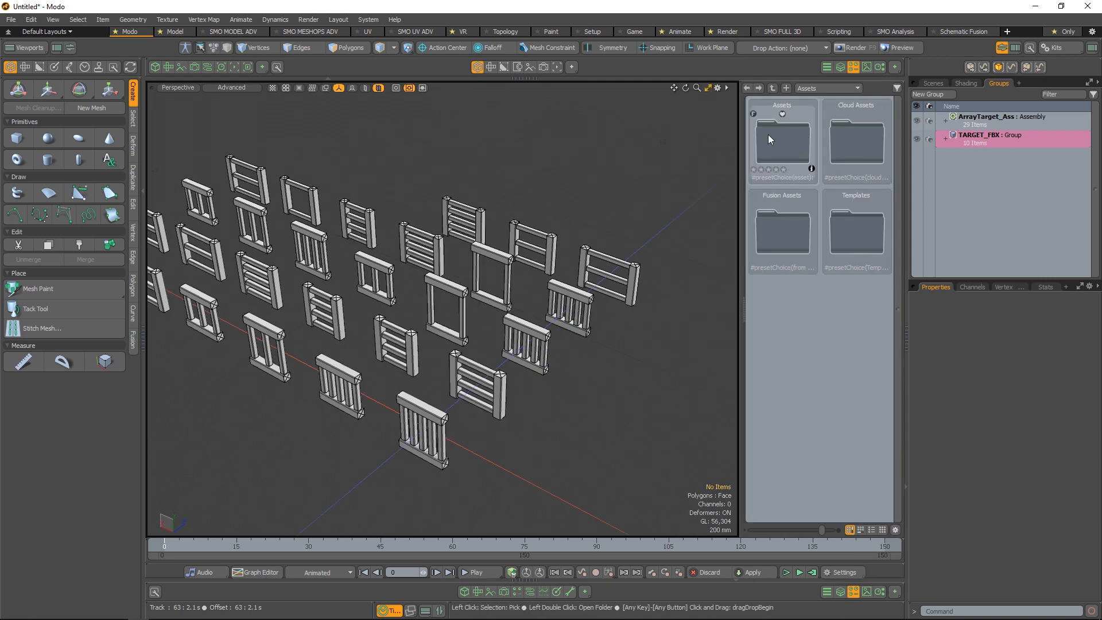
double_click(801, 146)
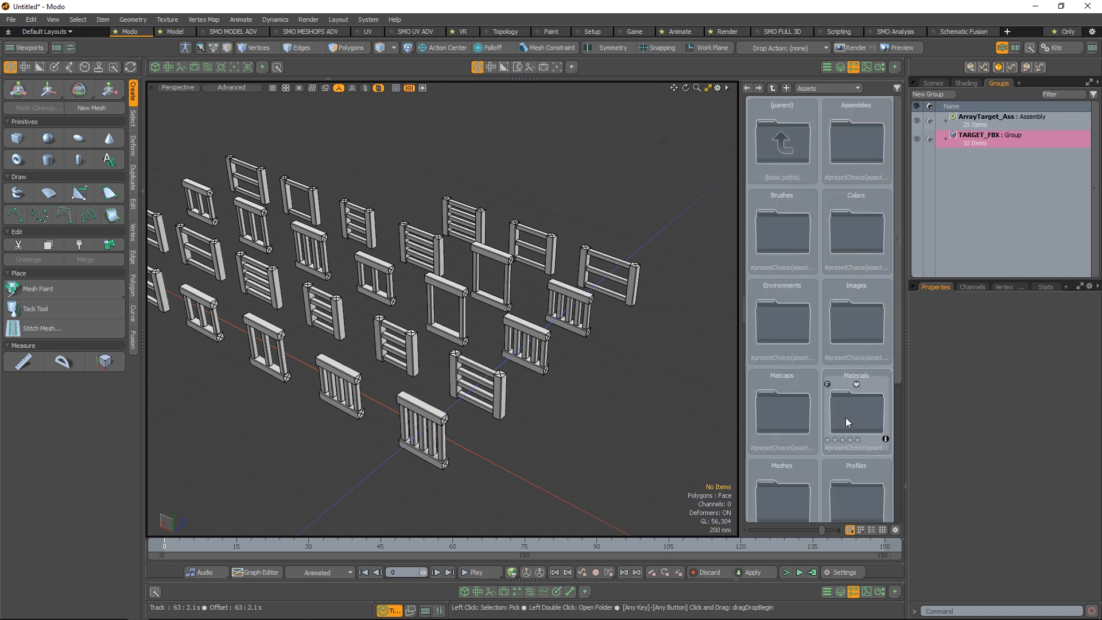
double_click(814, 481)
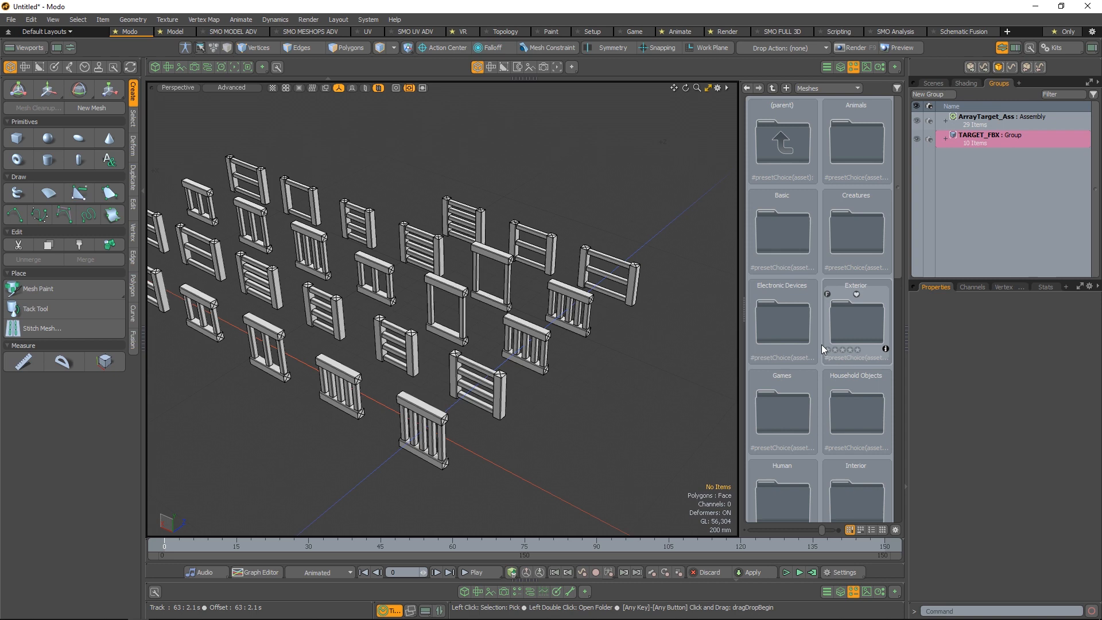
double_click(798, 297)
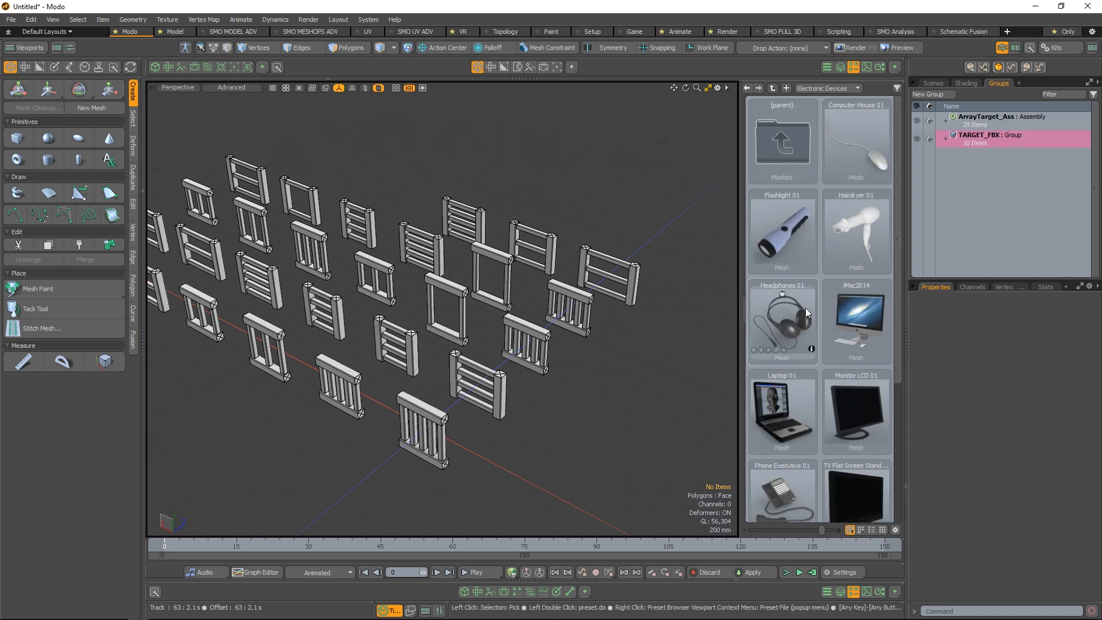
Look through the Electronic Devices mesh presets, selecting iMac2014 and Headphones 01 in turn
click(790, 318)
click(857, 318)
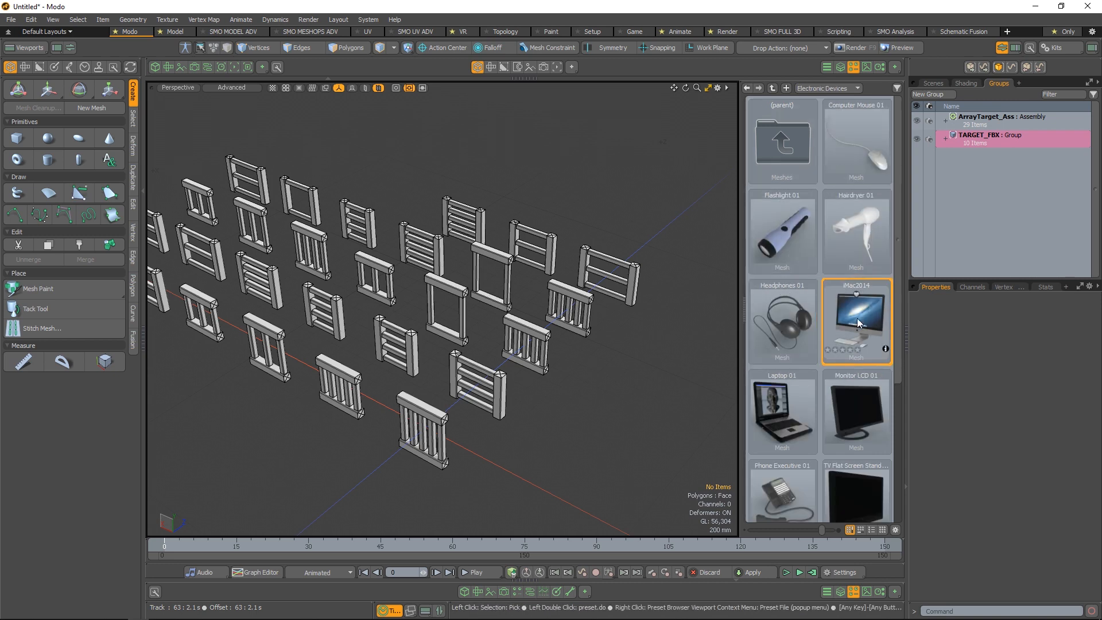
click(790, 318)
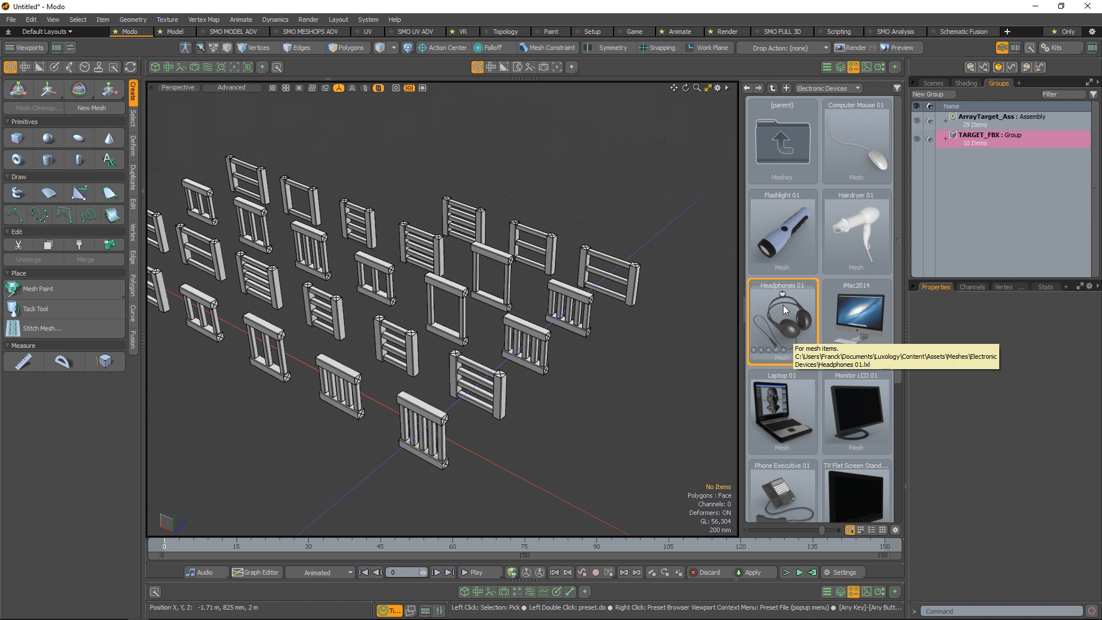
scroll(796, 315, down, 3)
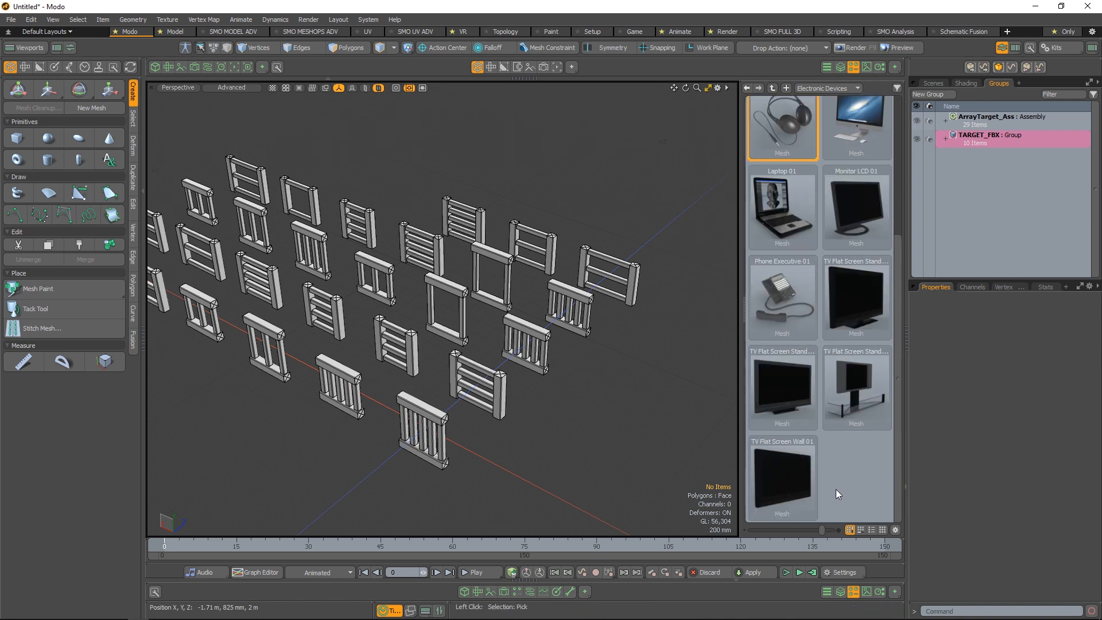
scroll(855, 470, up, 3)
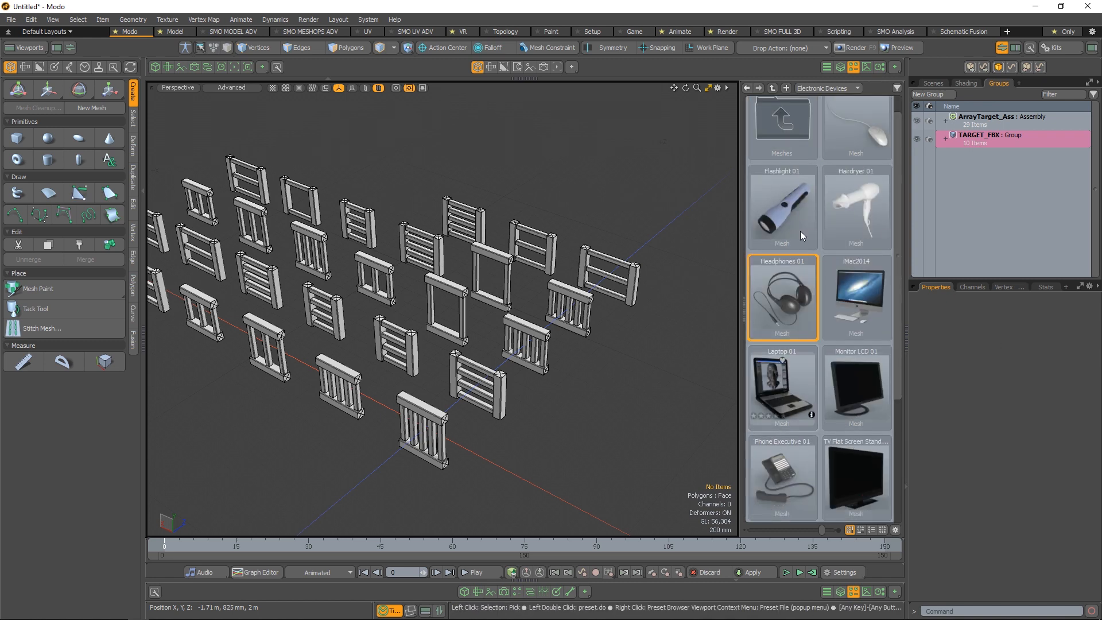